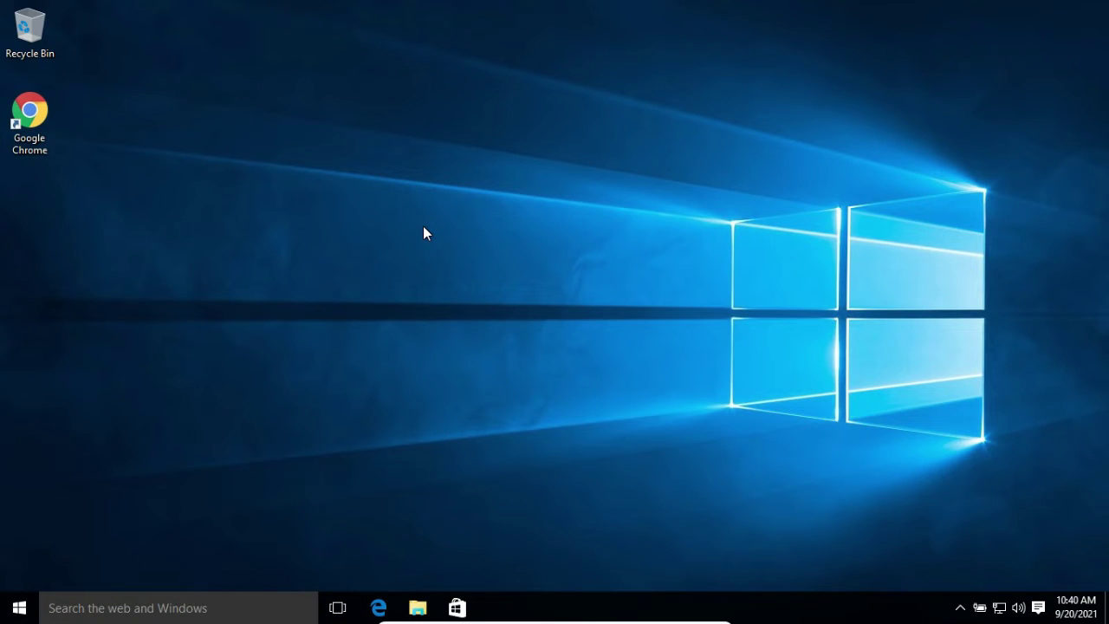
Open Google Chrome on the client computer and load facebook.com.
double_click(31, 117)
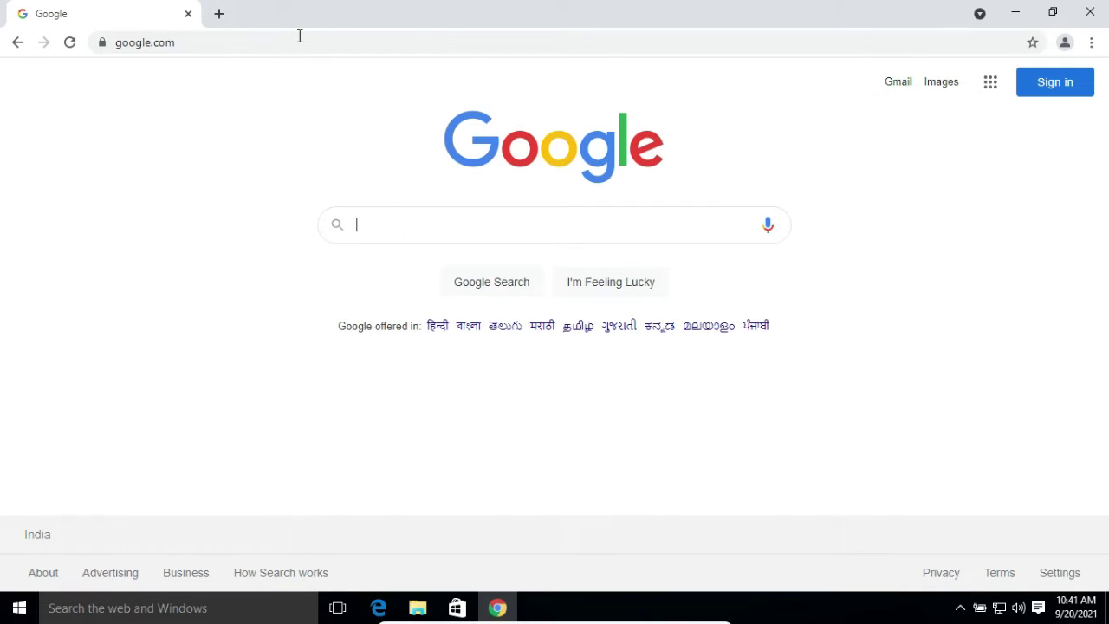
left_click(203, 42)
type("facebook")
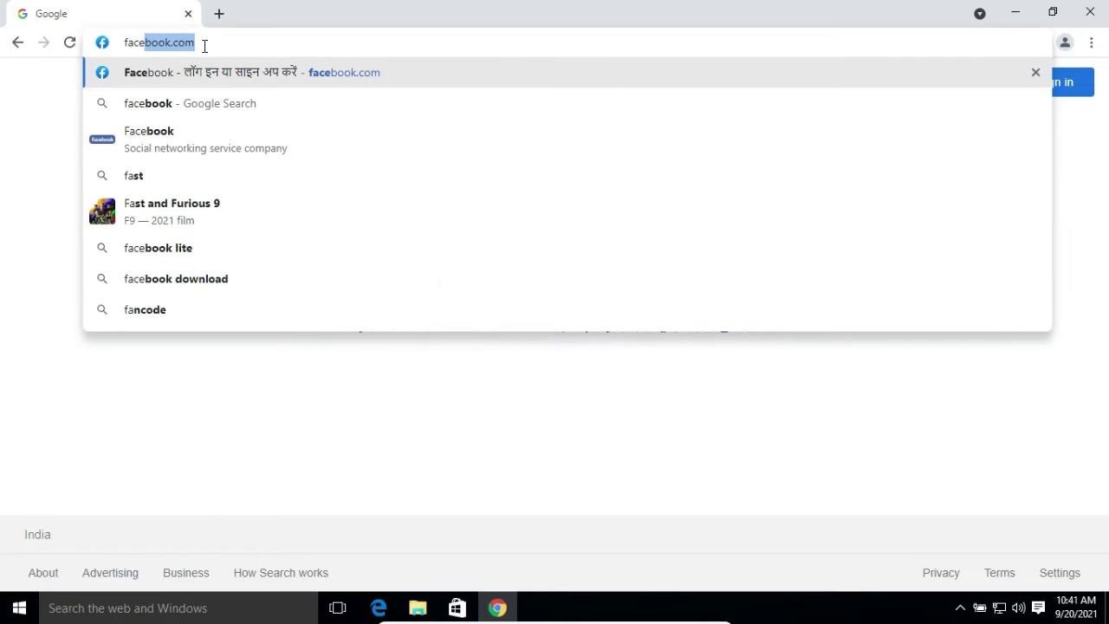
key("Return")
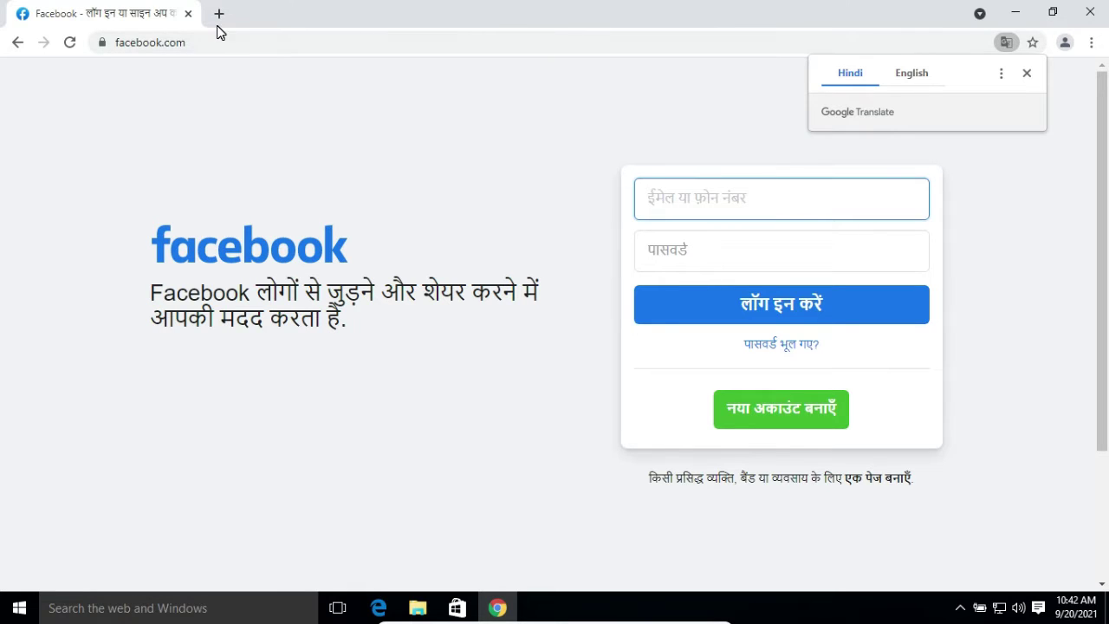
Load hpitinfotech.com in a new browser tab.
left_click(220, 16)
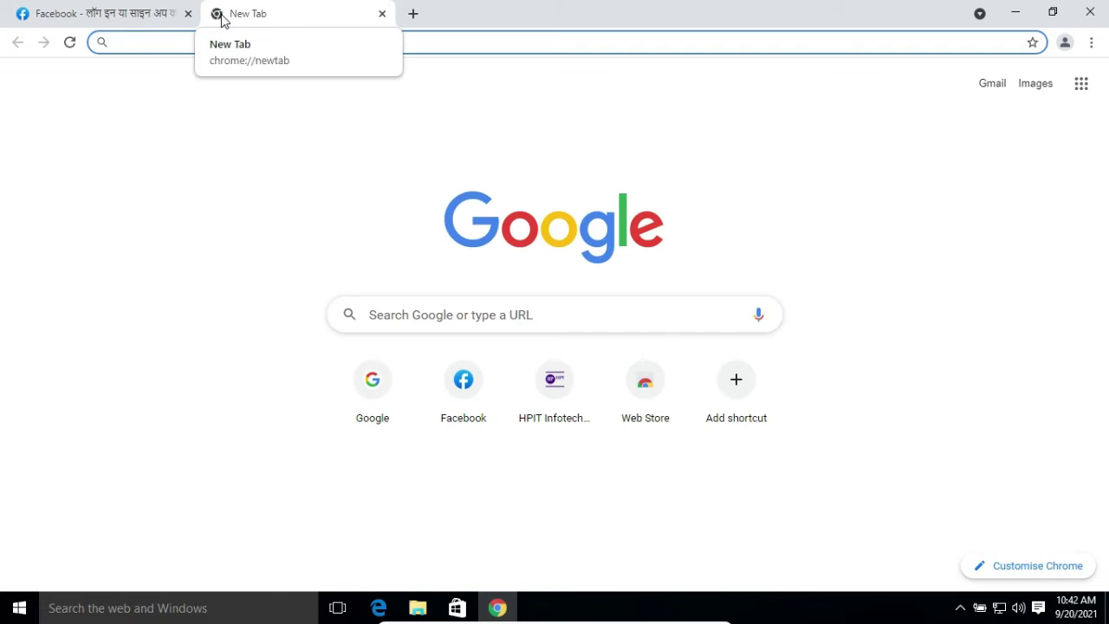
type("hpitinfotech.com")
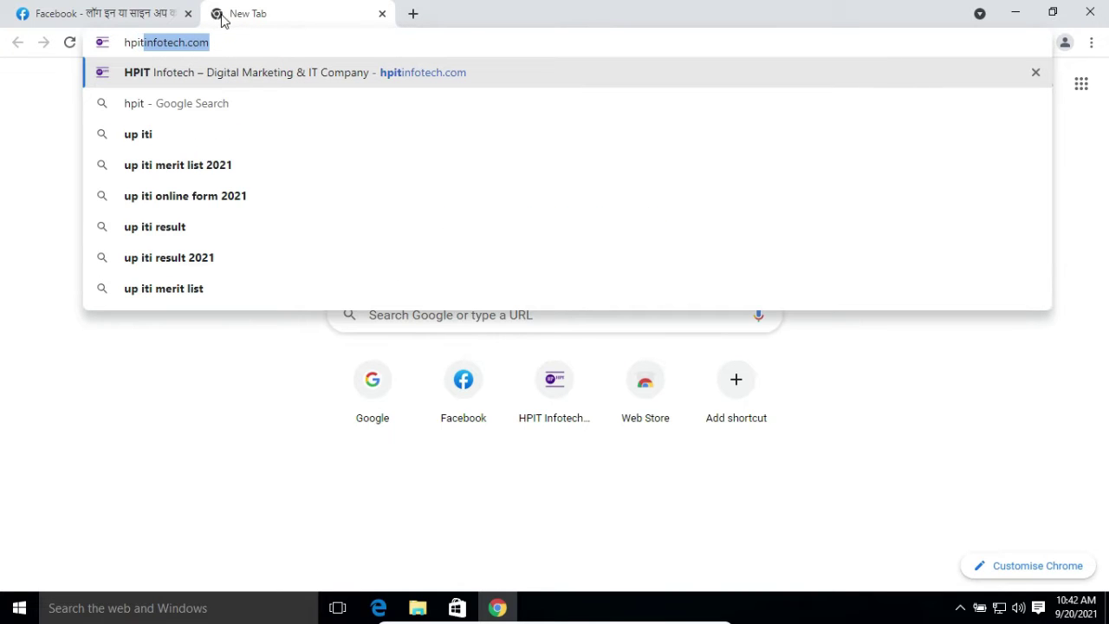
key("Return")
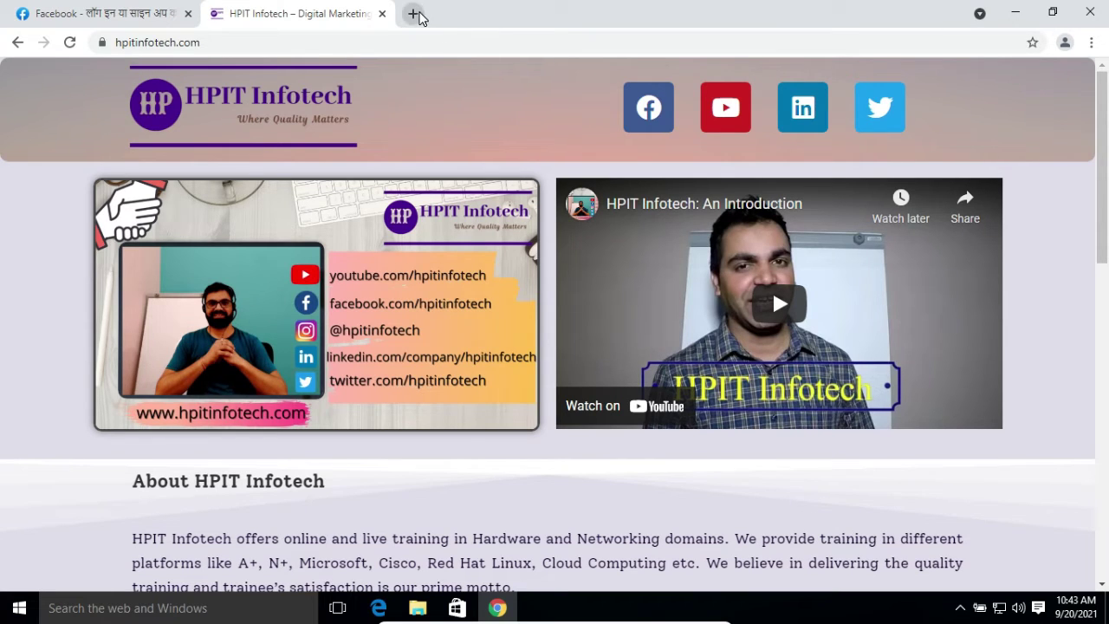
Load arisedata.co.uk in another new browser tab, and return to the HPIT Infotech page.
left_click(414, 14)
type("arisedata")
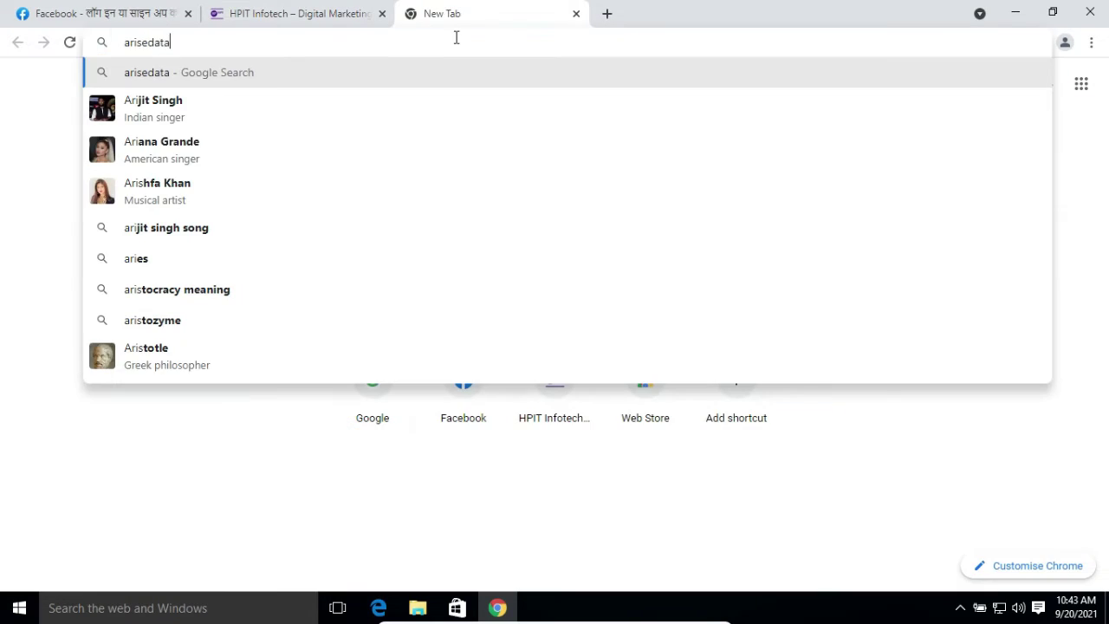
type(".co.uk")
key("Return")
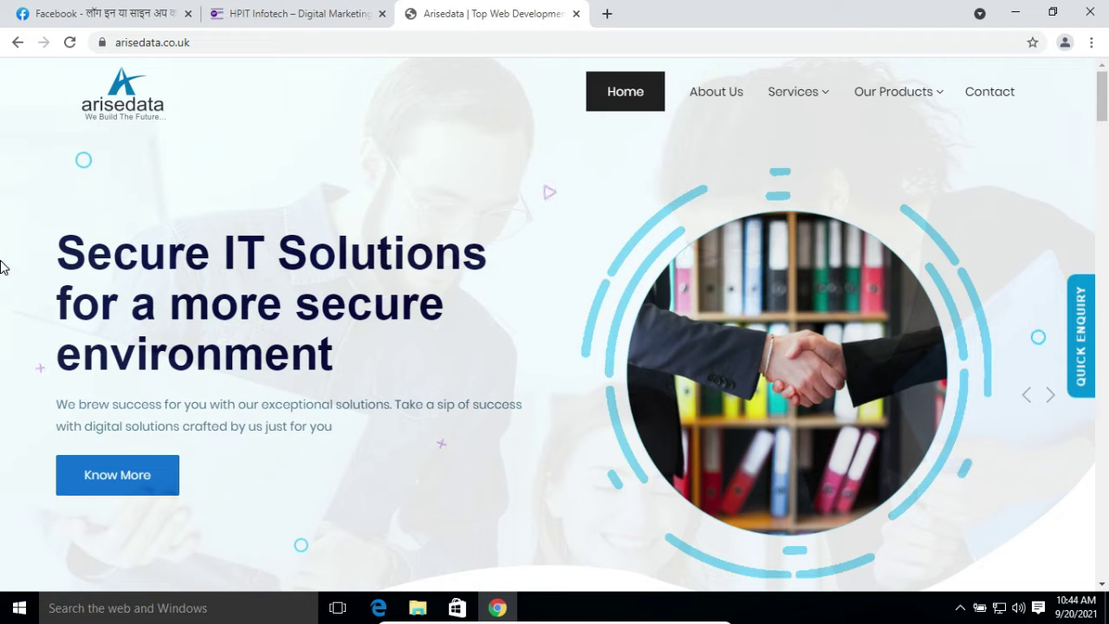
left_click(258, 13)
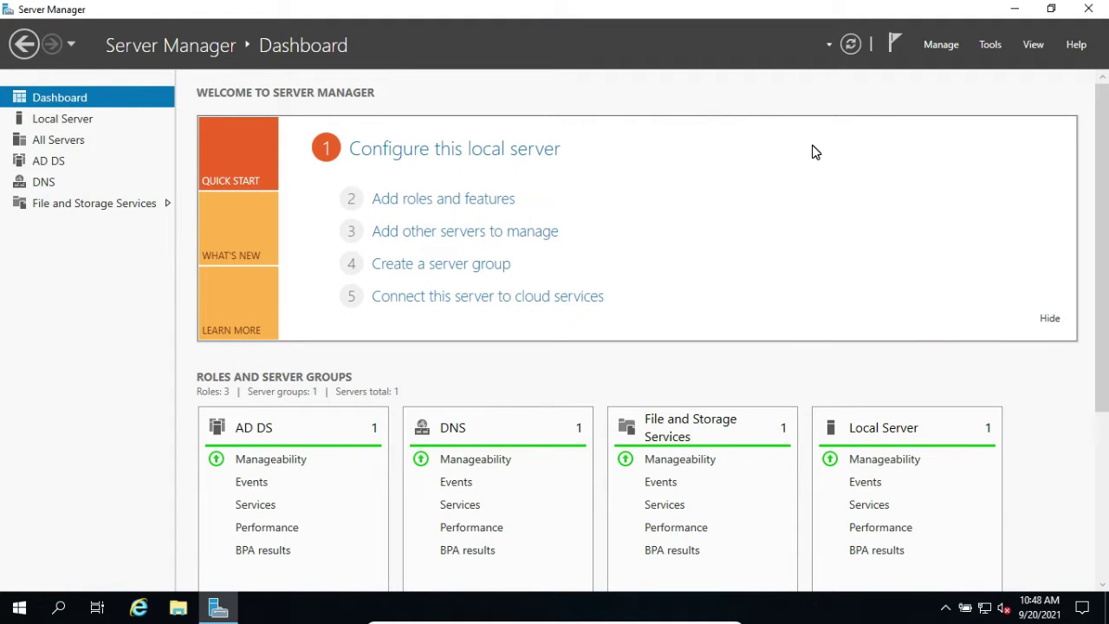
On the server, open Active Directory Users and Computers from Server Manager, maximize it and expand the hpit.com domain.
left_click(990, 48)
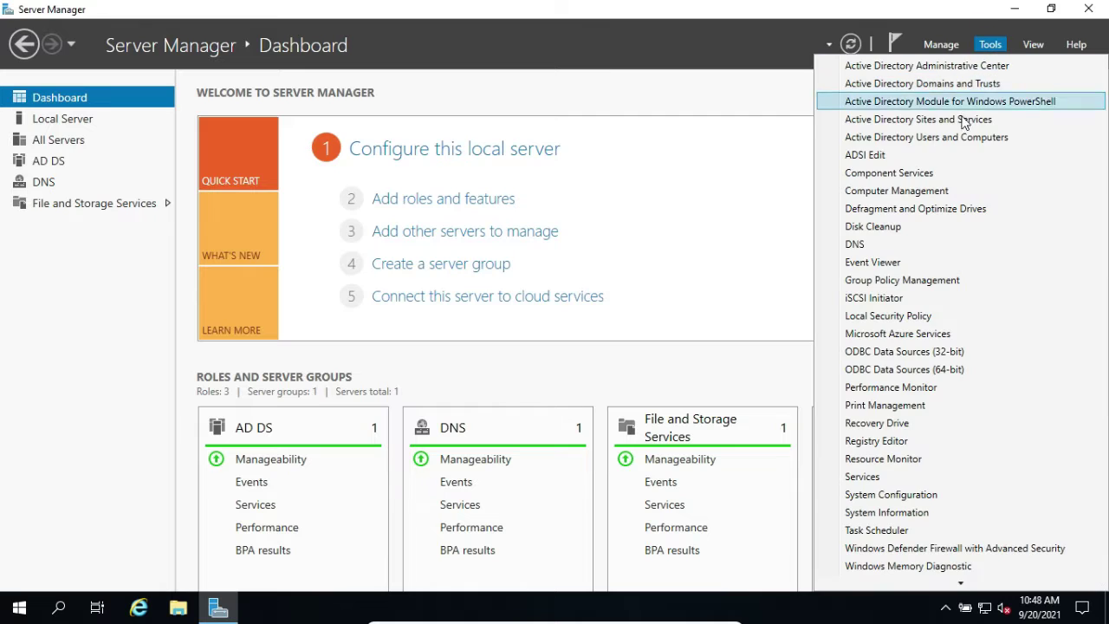
left_click(952, 138)
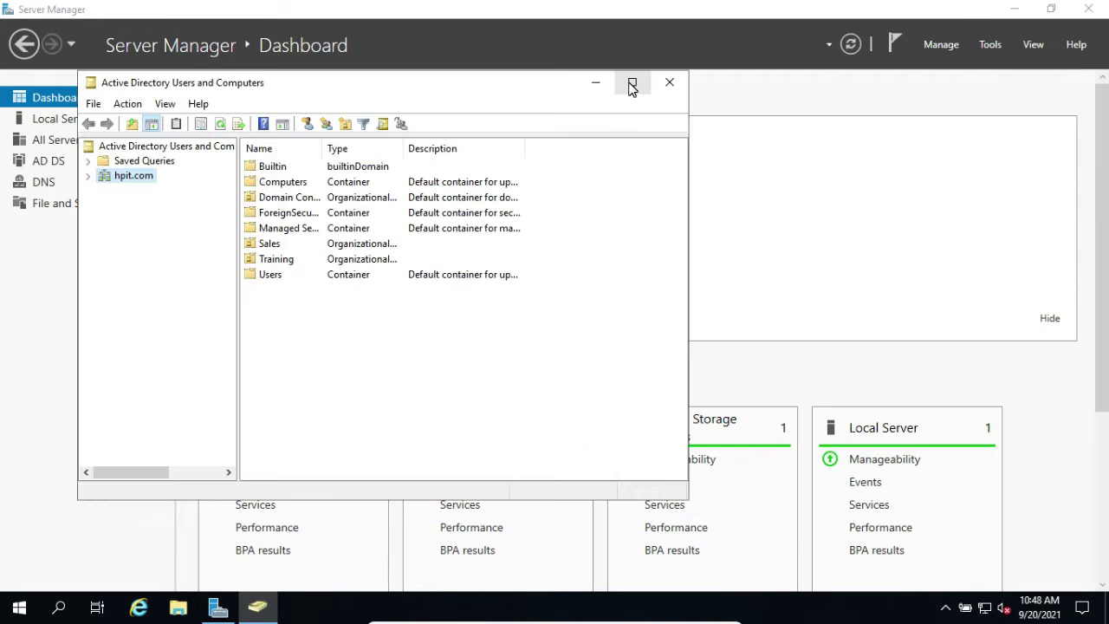
left_click(632, 84)
left_click(10, 99)
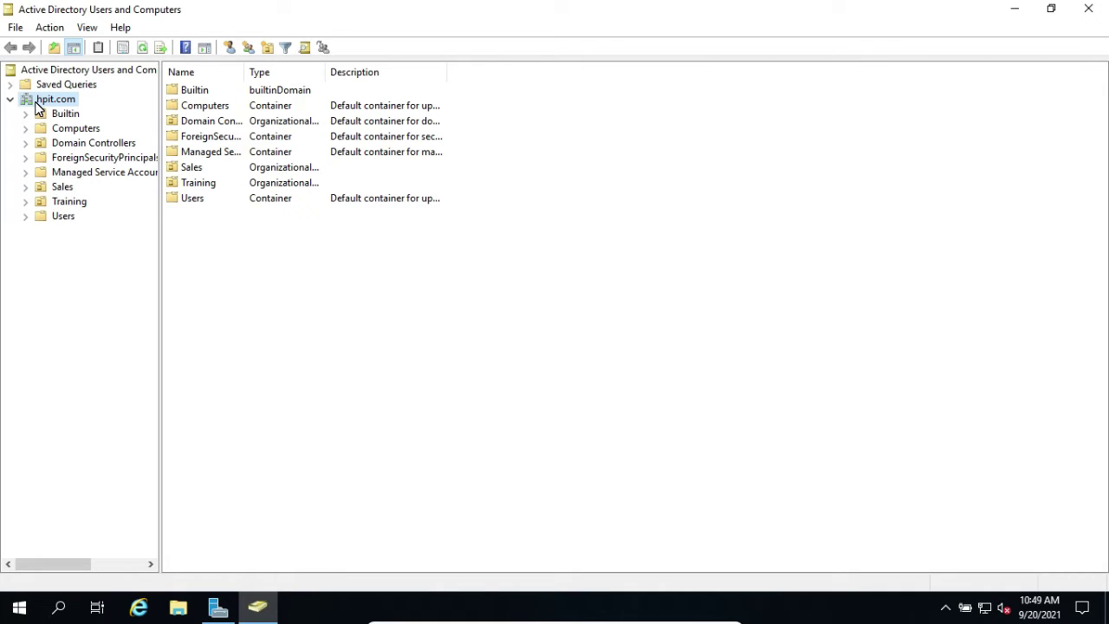
Create an organizational unit named Website directly under the hpit.com domain.
right_click(38, 105)
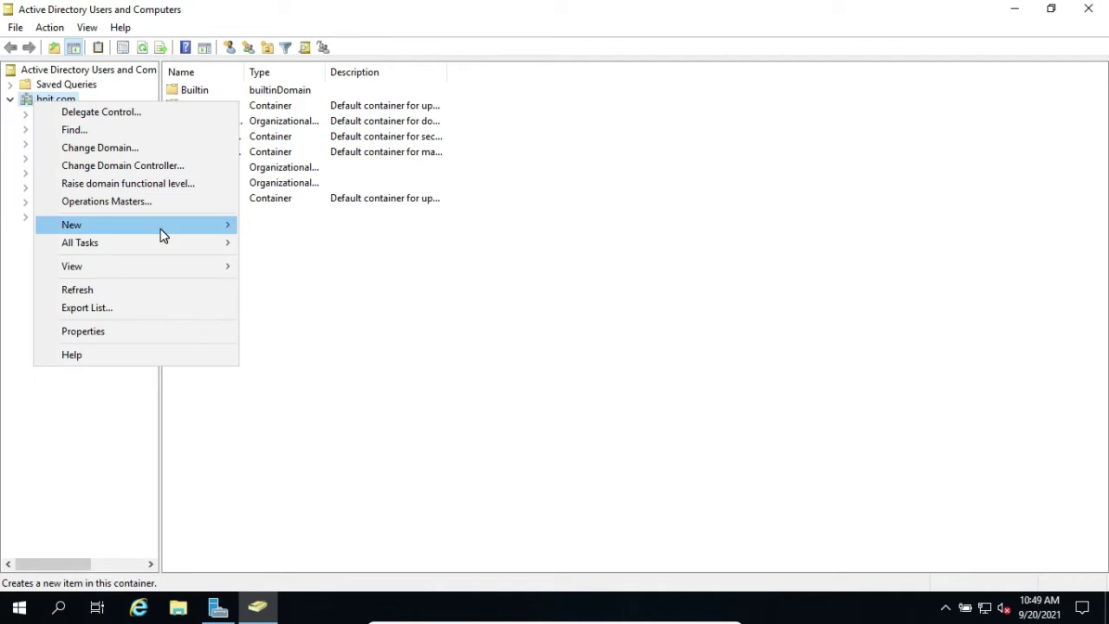
mouse_move(162, 236)
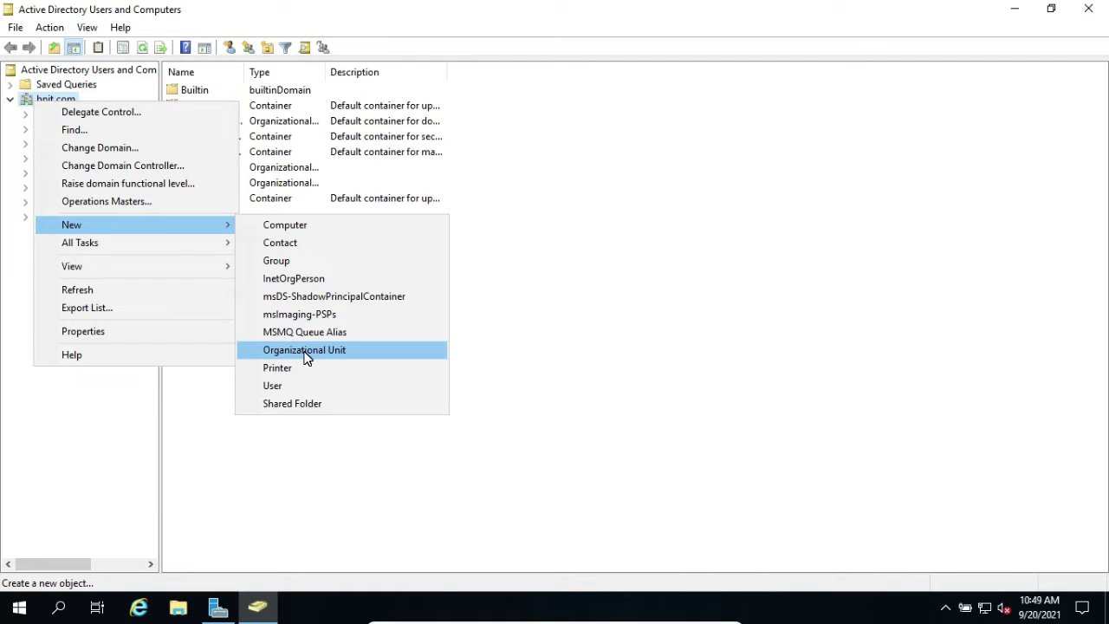
left_click(305, 351)
type("Website")
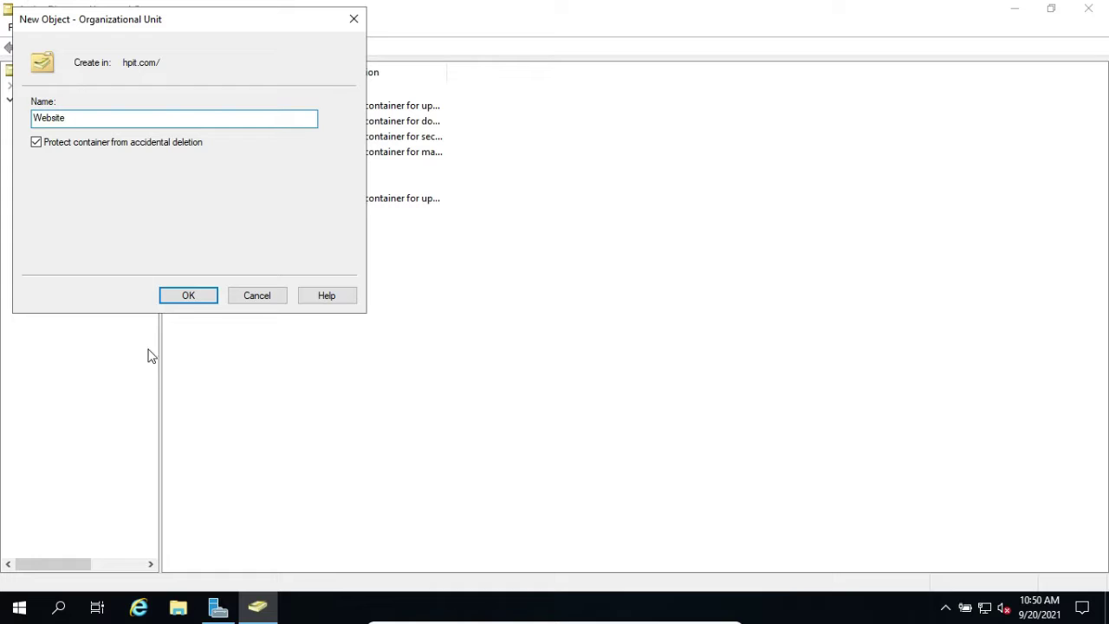
left_click(198, 296)
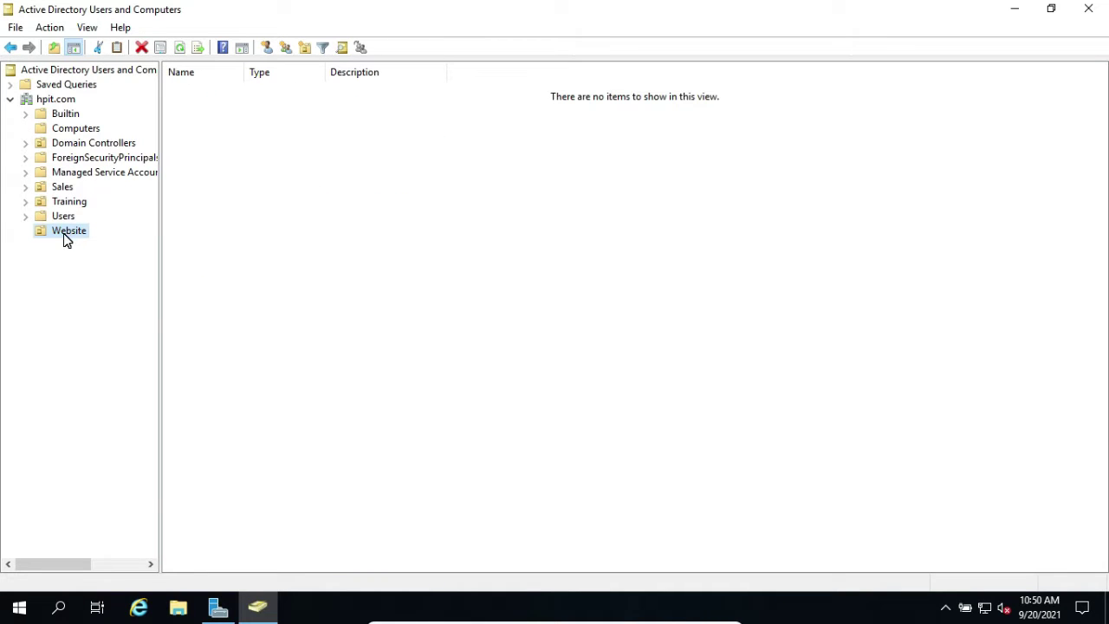
Move the computer PC1 from the Computers container into the Website organizational unit.
left_click(78, 130)
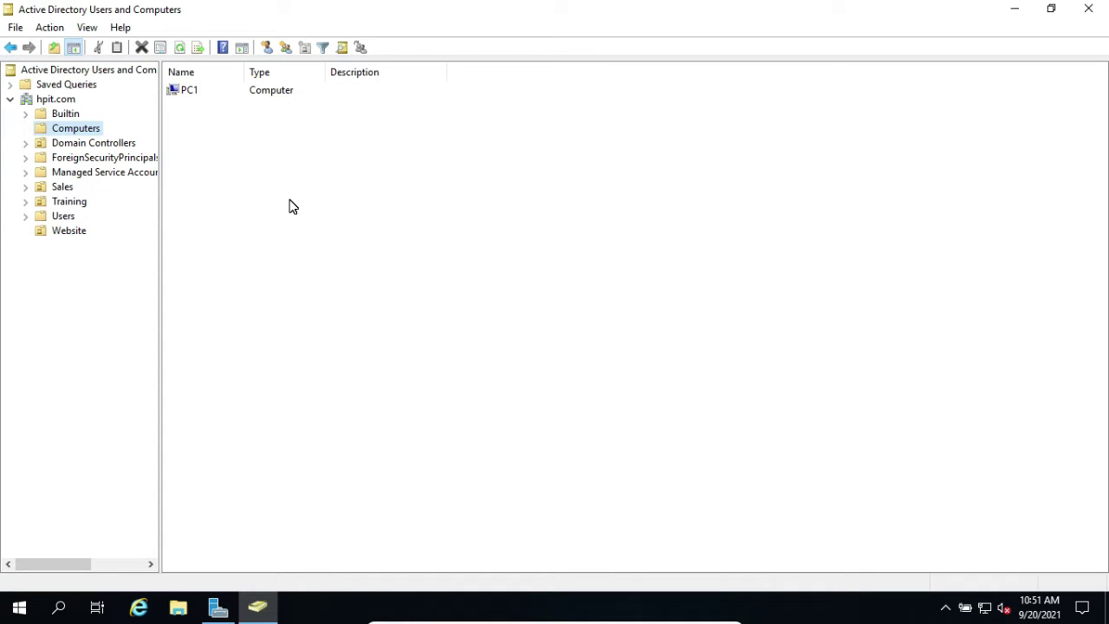
left_click(171, 94)
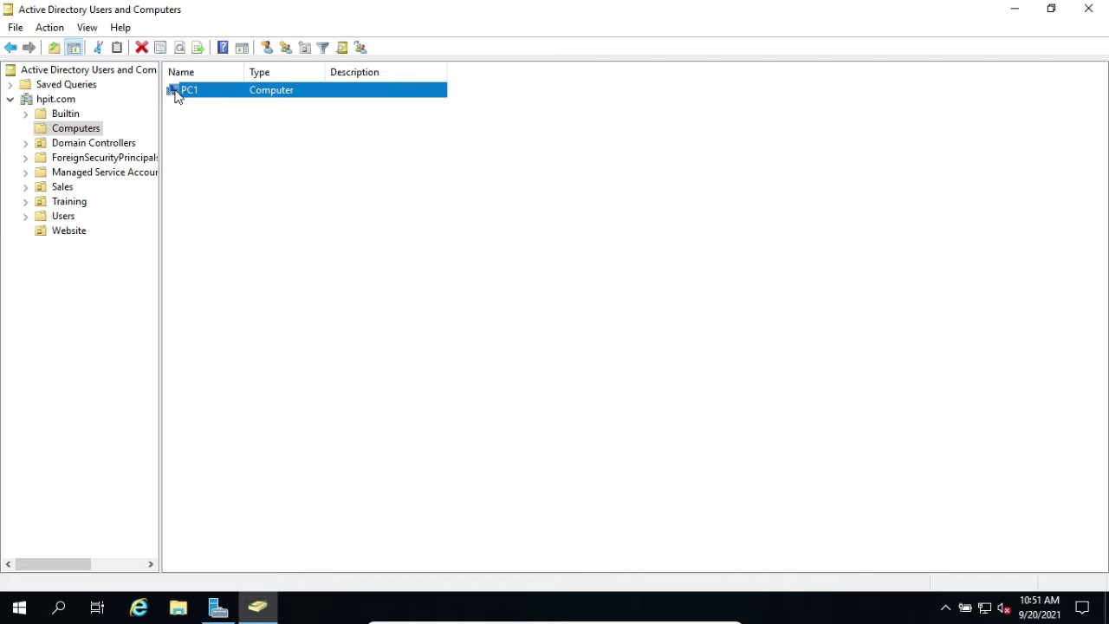
right_click(176, 95)
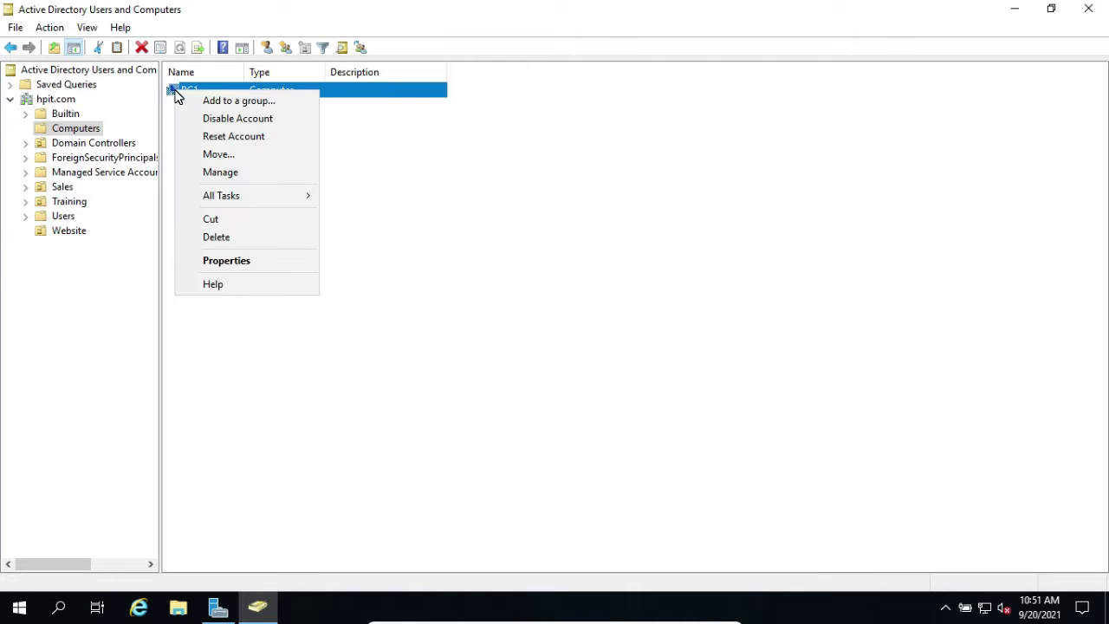
left_click(214, 152)
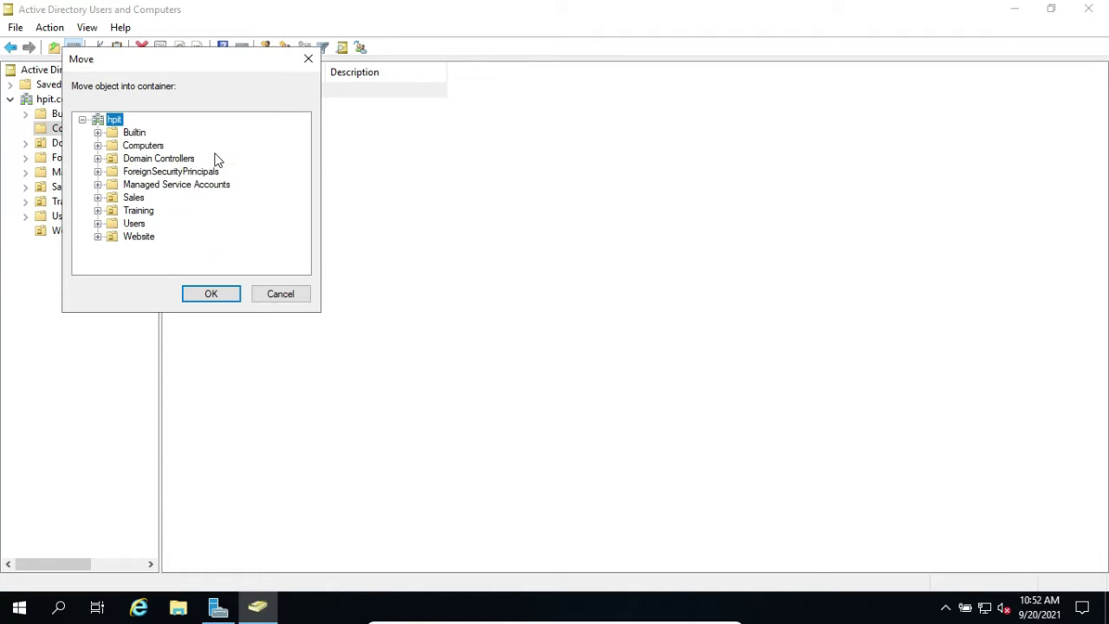
left_click(138, 239)
left_click(218, 299)
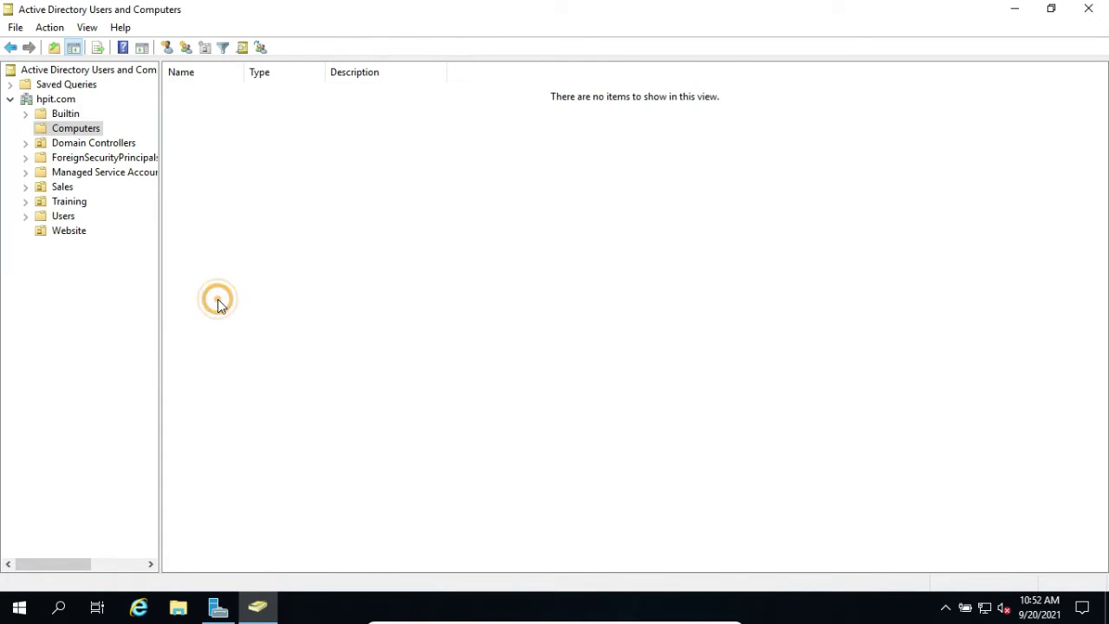
Check the contents of the Website organizational unit and close Active Directory Users and Computers.
left_click(60, 237)
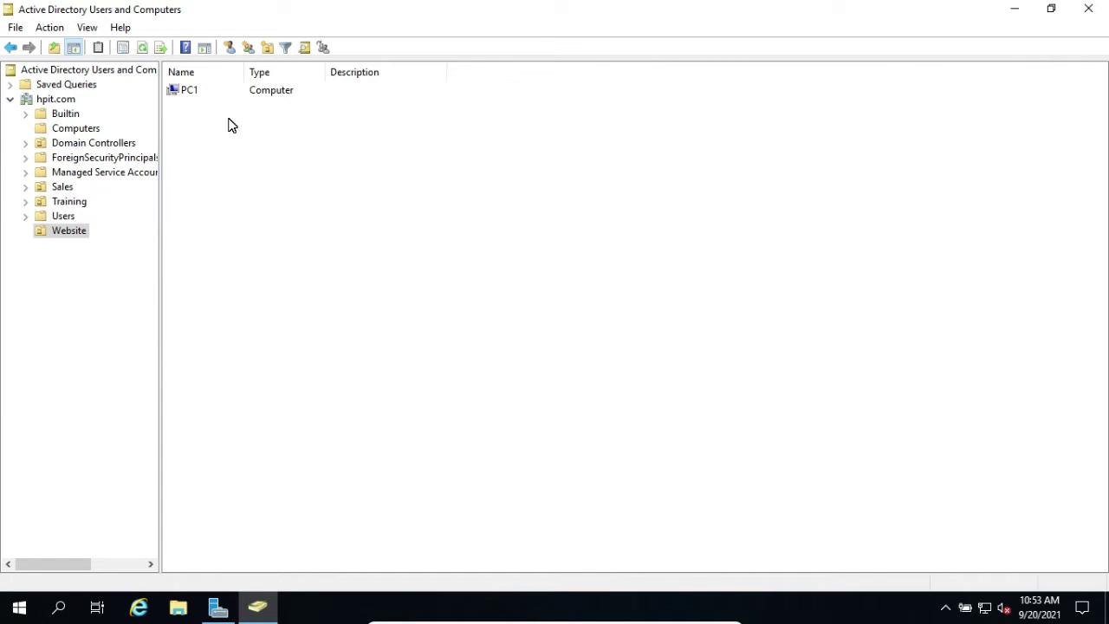
left_click(319, 293)
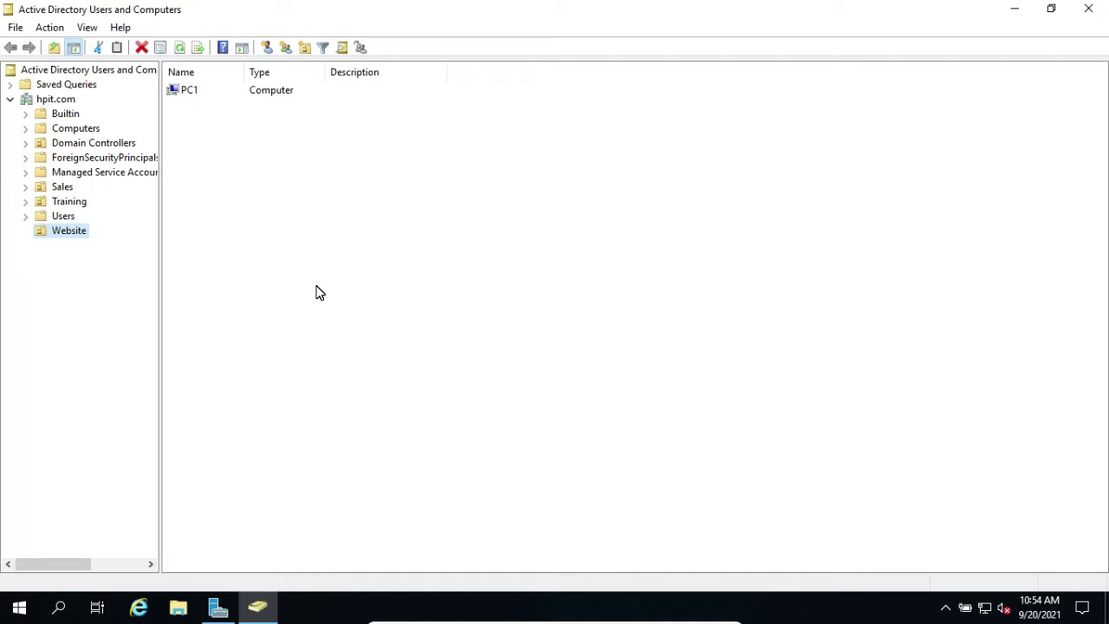
left_click(1088, 9)
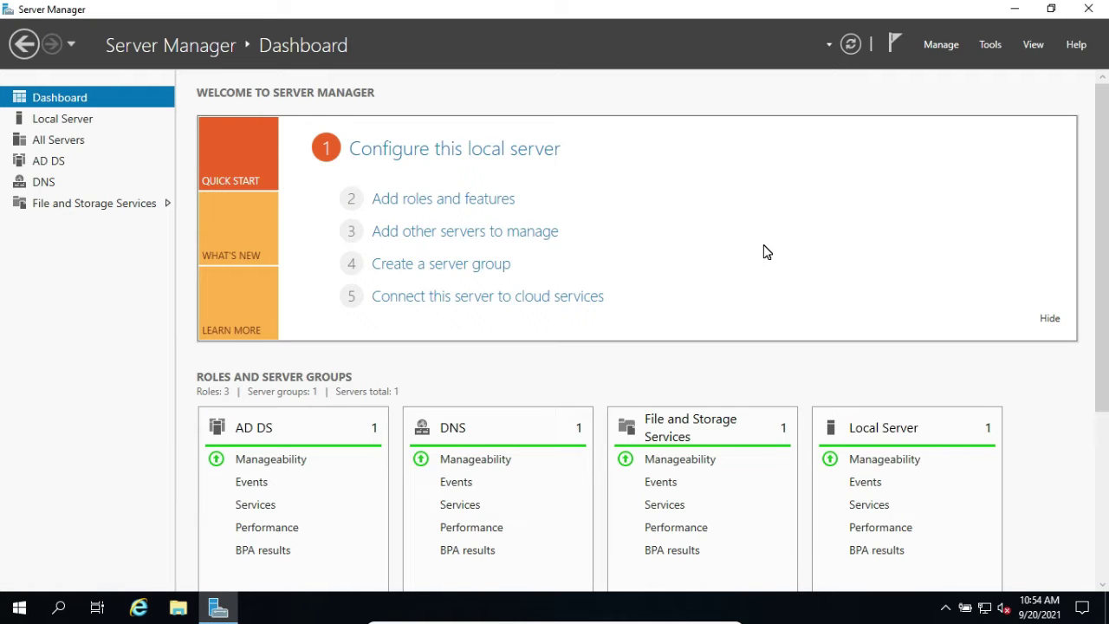
Open the Group Policy Management console from Server Manager and maximize its window.
left_click(989, 45)
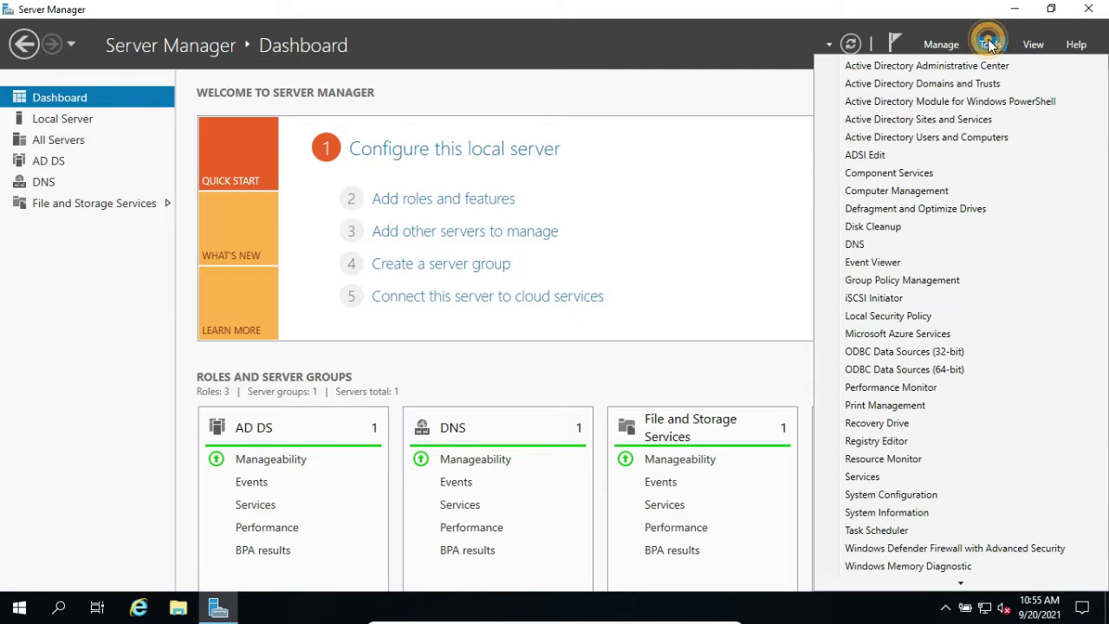
left_click(902, 280)
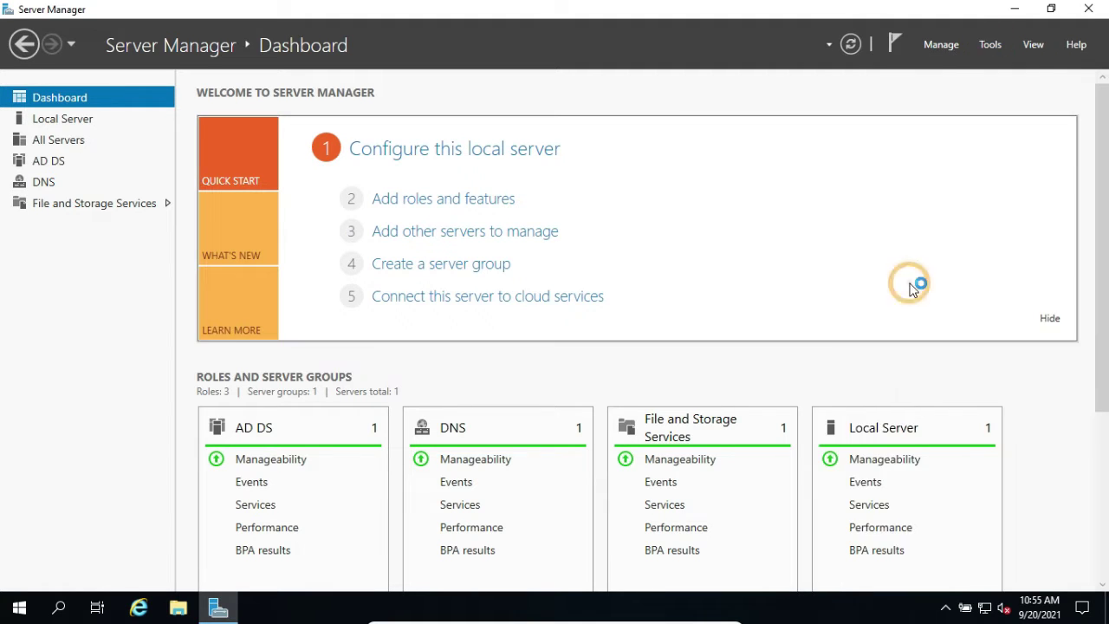
left_click(661, 118)
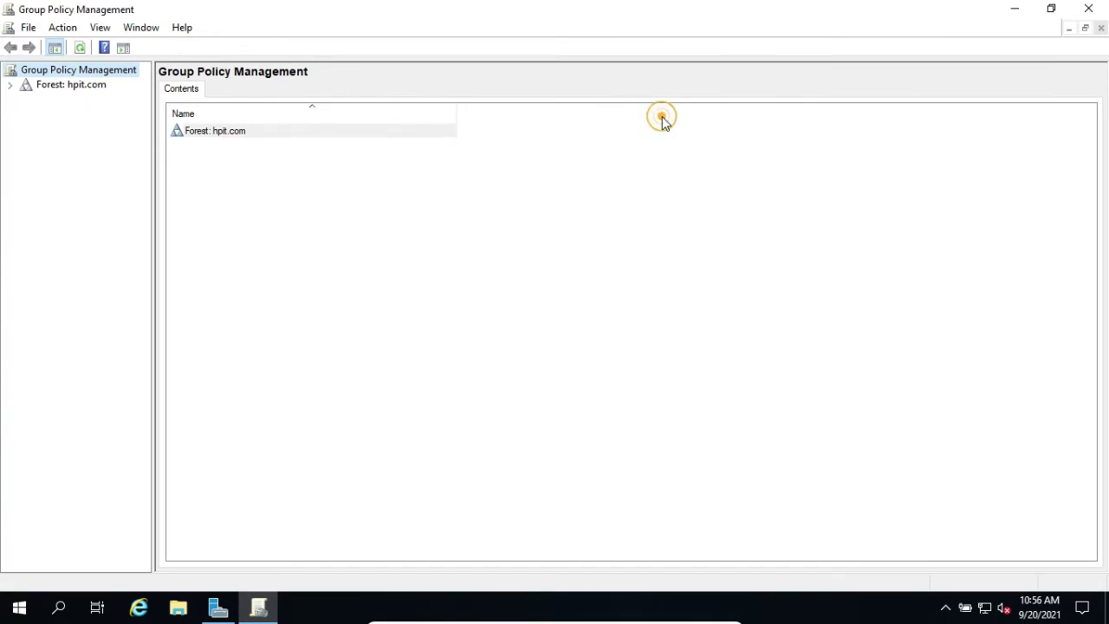
Expand the forest and the hpit.com domain down to Group Policy Objects, and widen the console tree to show full names.
left_click(10, 85)
left_click(26, 99)
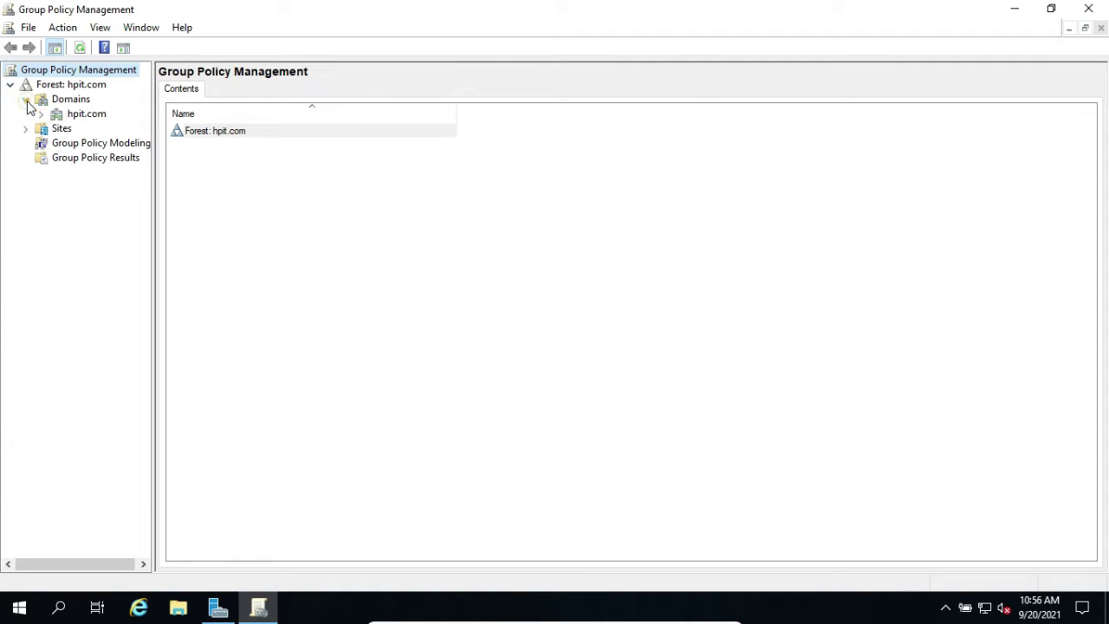
left_click(41, 114)
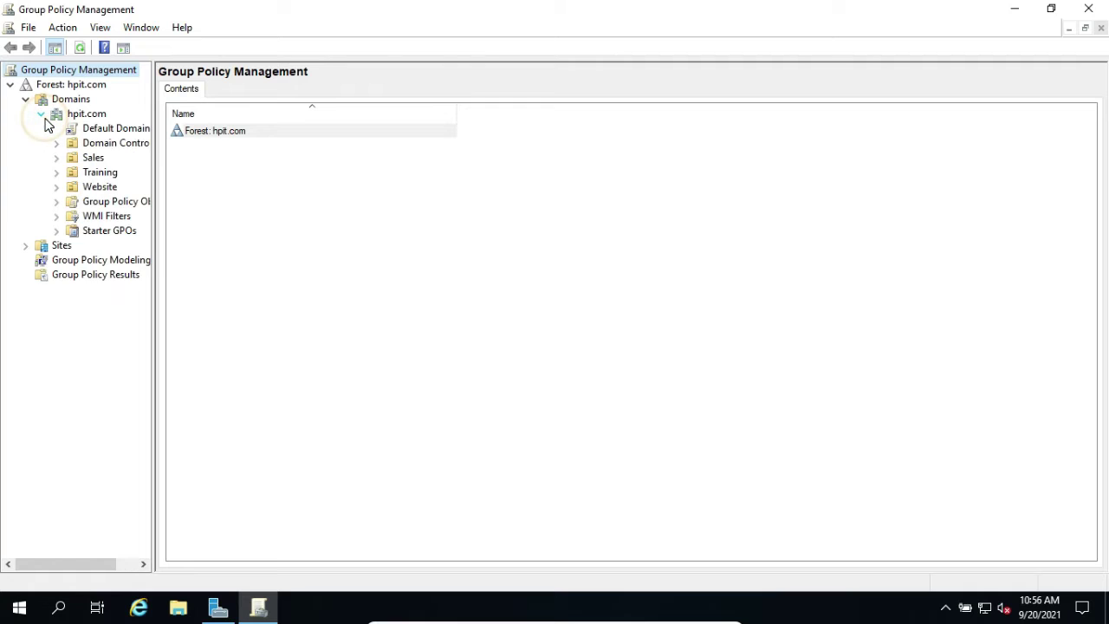
left_click_drag(176, 232, 206, 232)
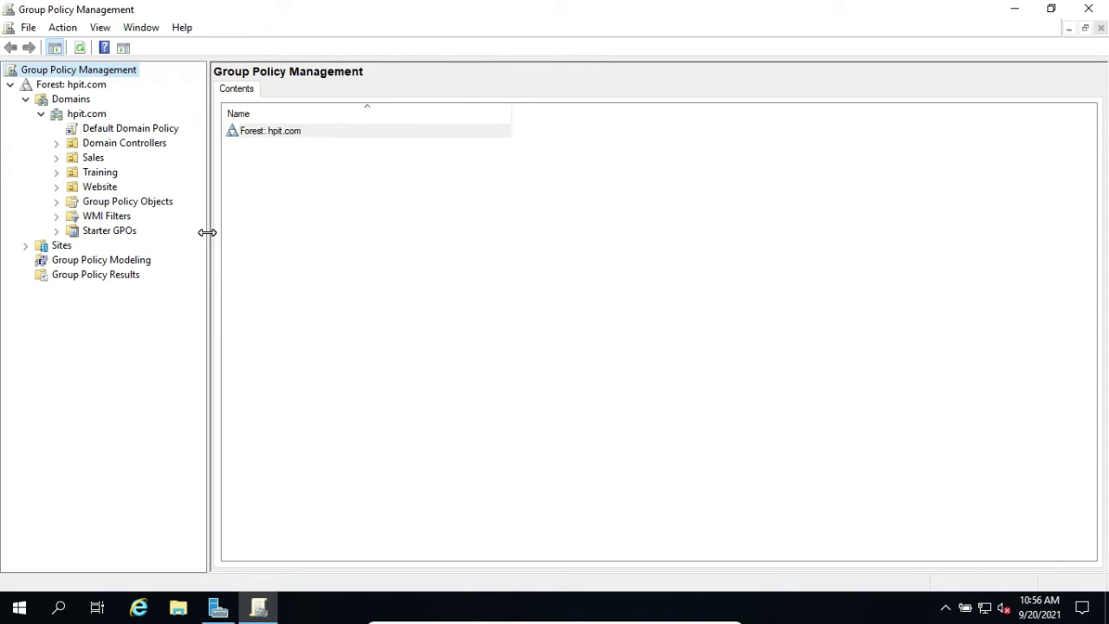
left_click(57, 201)
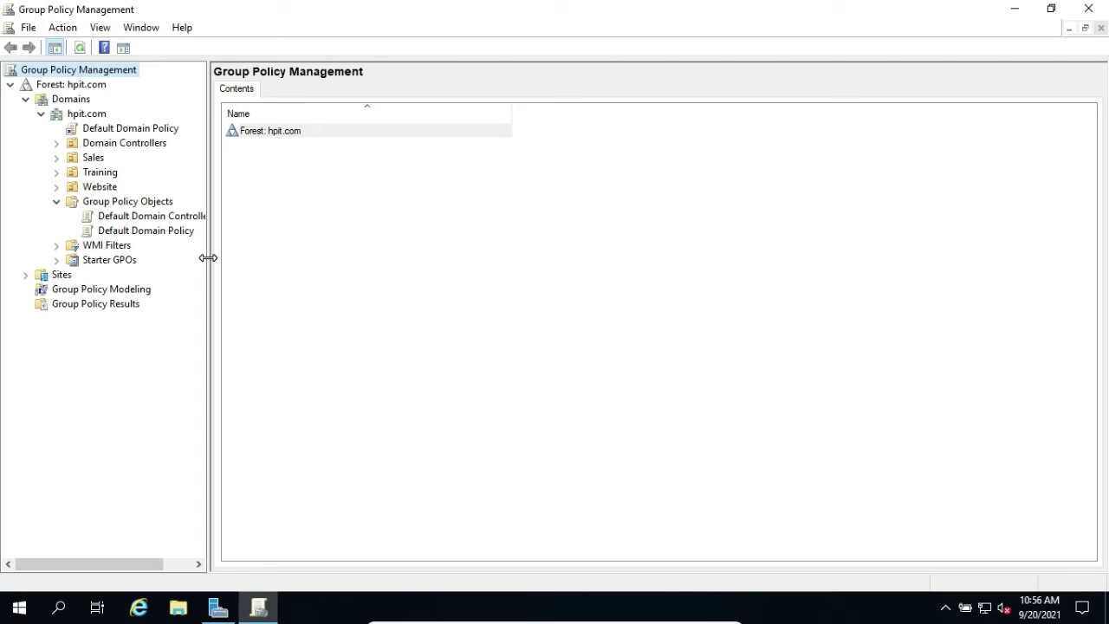
left_click_drag(208, 255, 265, 252)
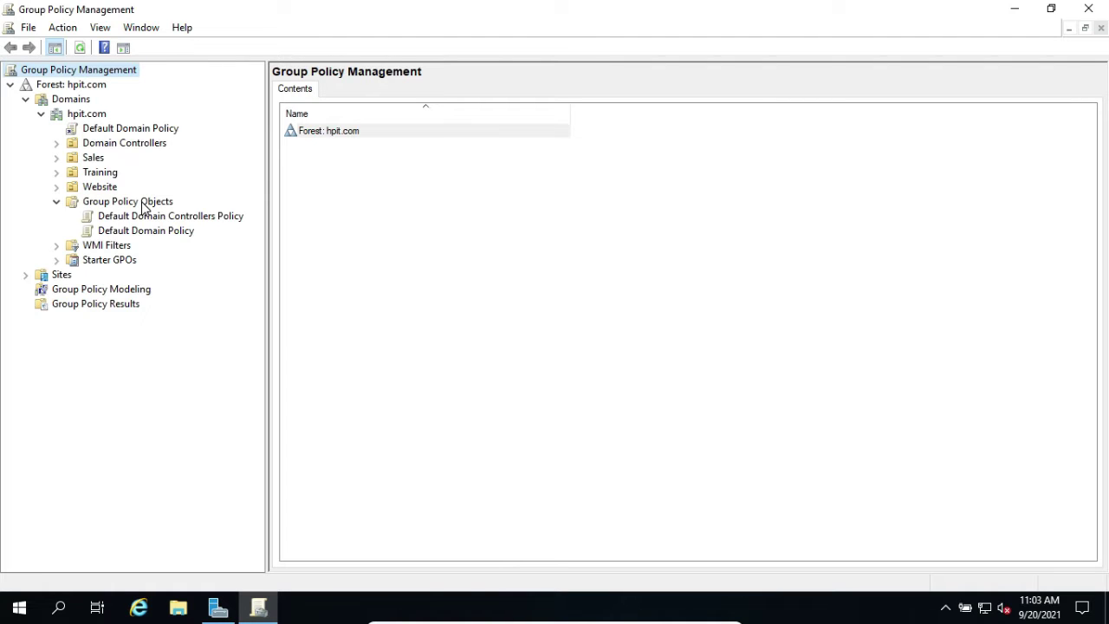
right_click(148, 205)
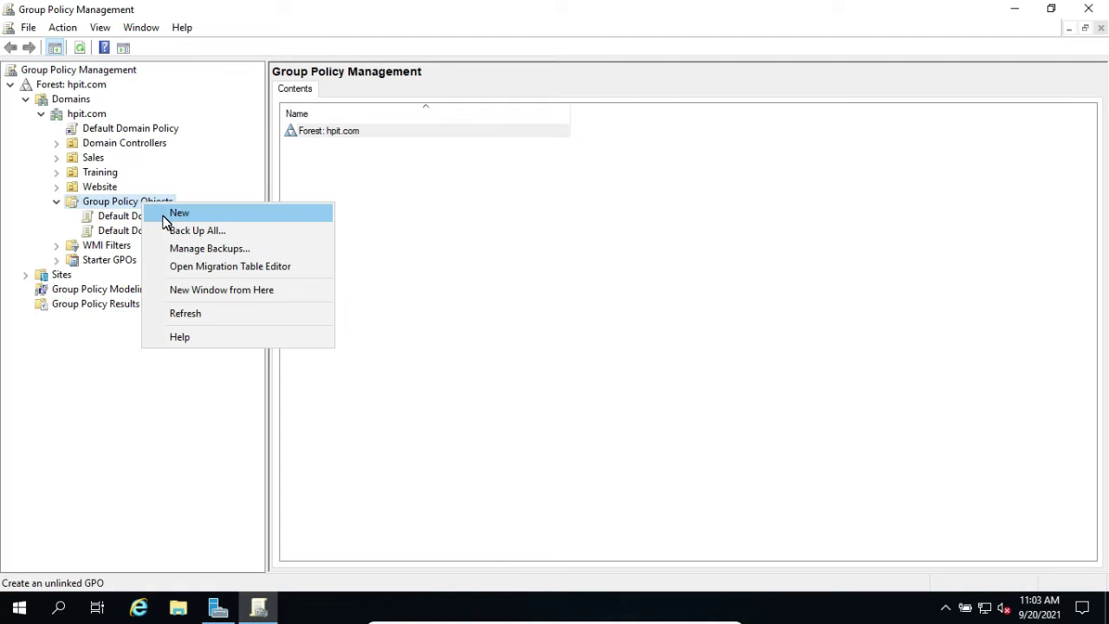
left_click(167, 215)
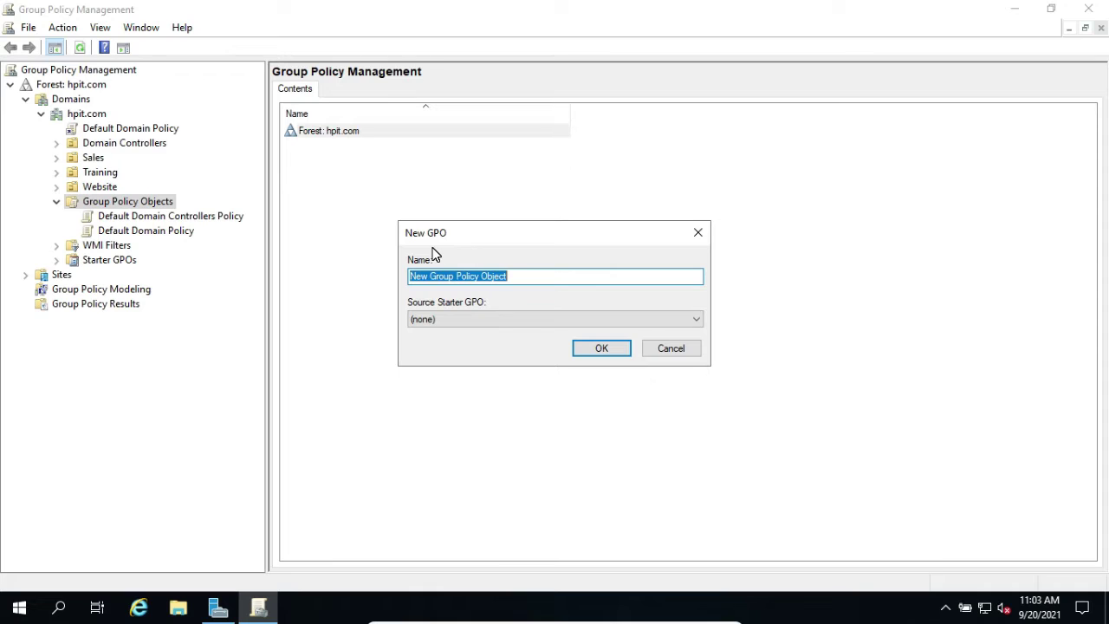
left_click(669, 348)
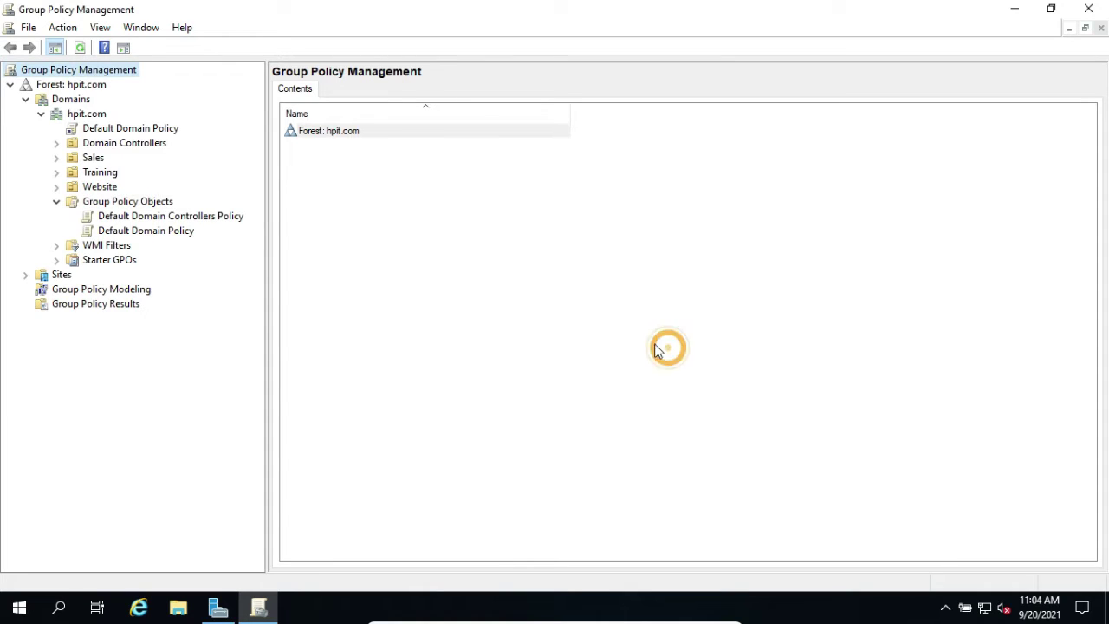
Create a GPO named "Block FB" linked to the Website organizational unit.
right_click(100, 189)
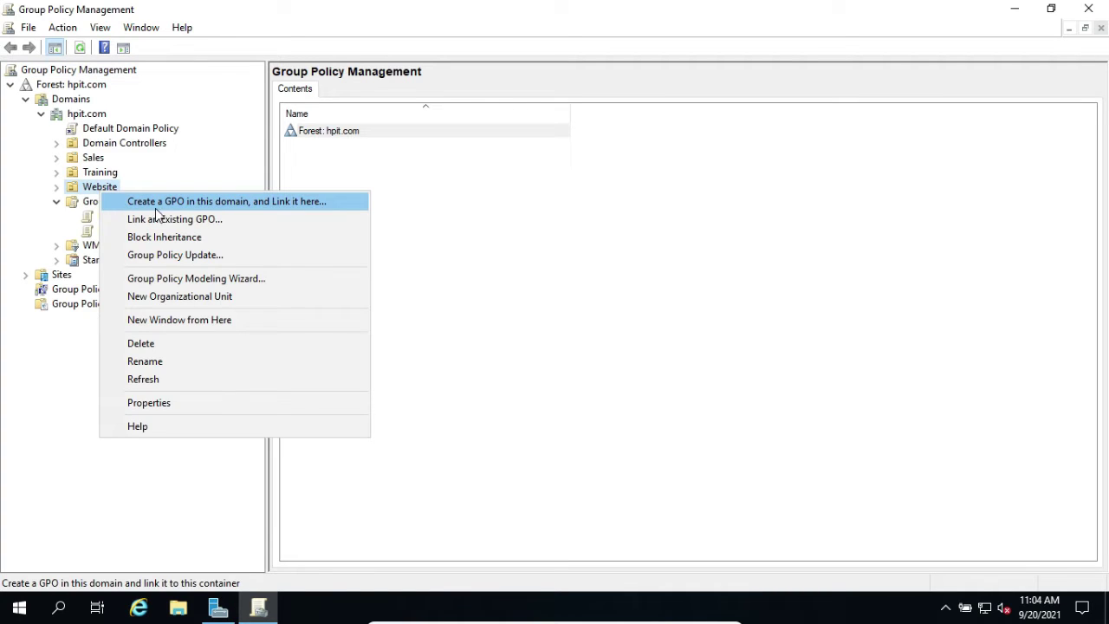
left_click(265, 202)
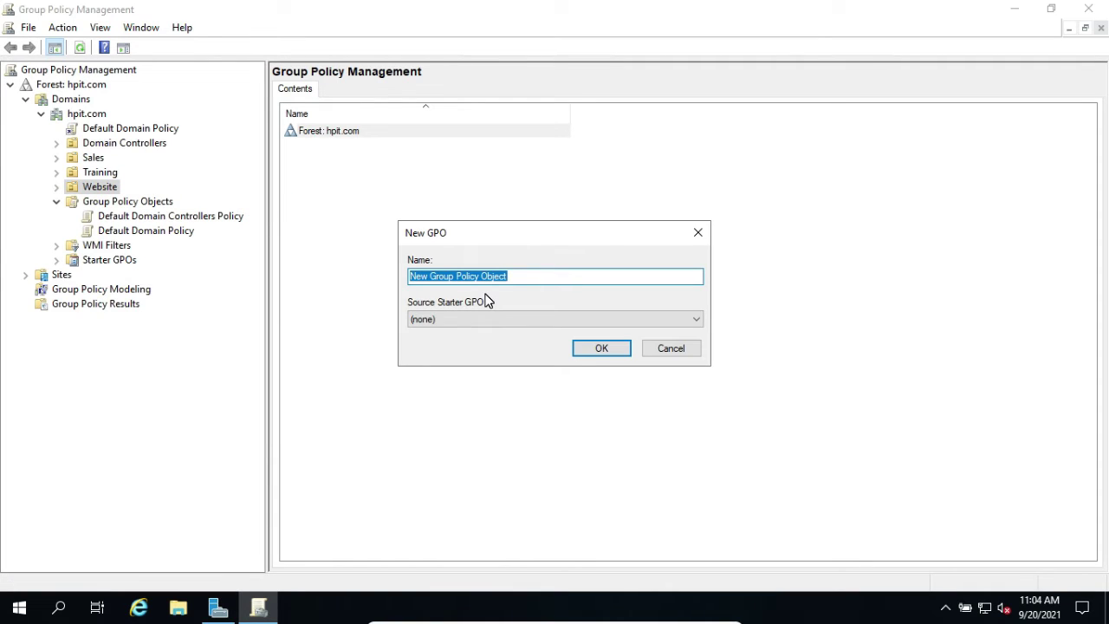
type("Block FB")
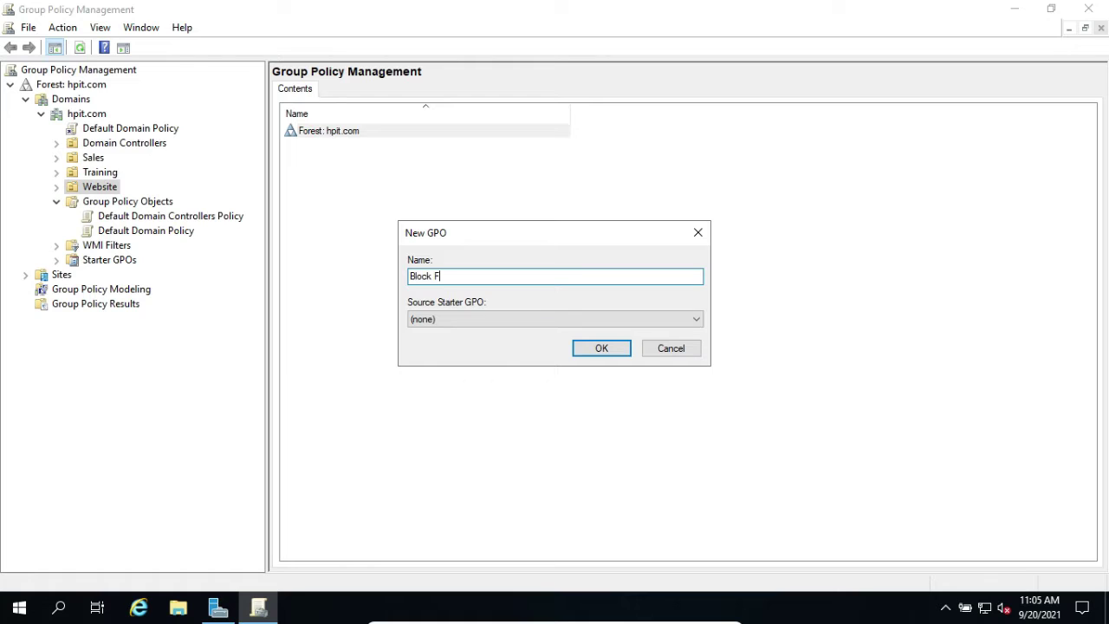
left_click(607, 351)
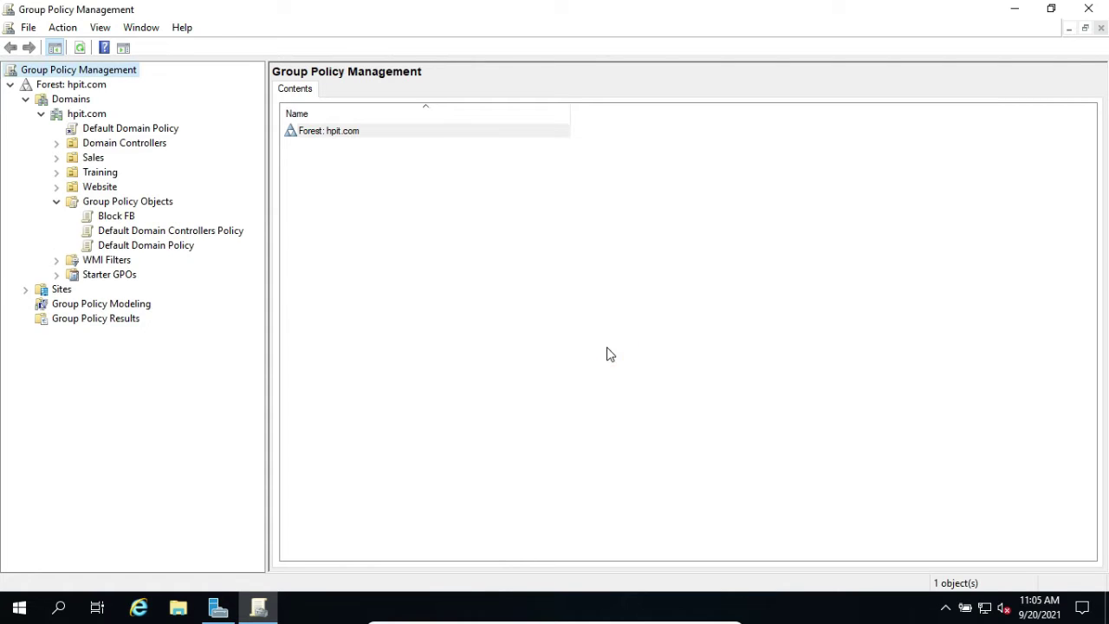
Expand the Website organizational unit and open its linked Block FB policy for editing.
left_click(57, 190)
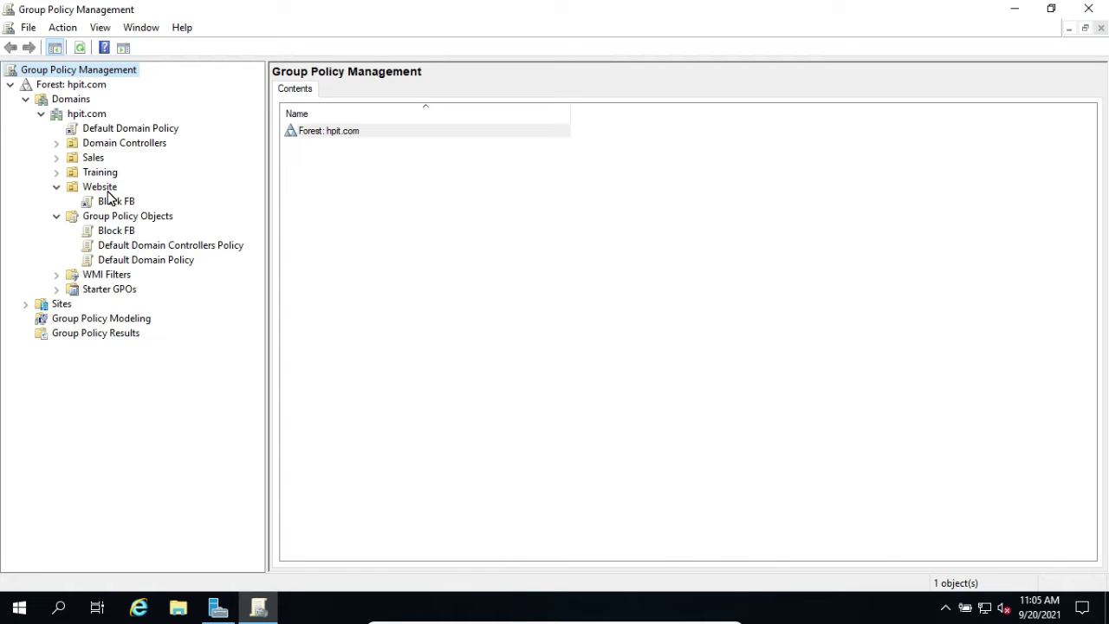
left_click(120, 200)
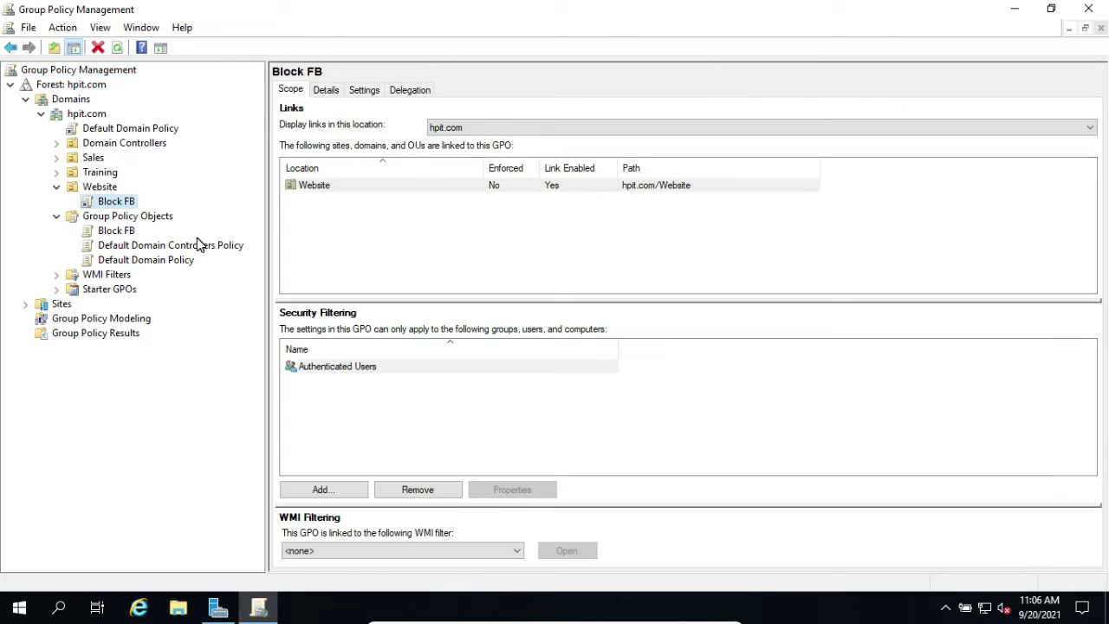
right_click(126, 205)
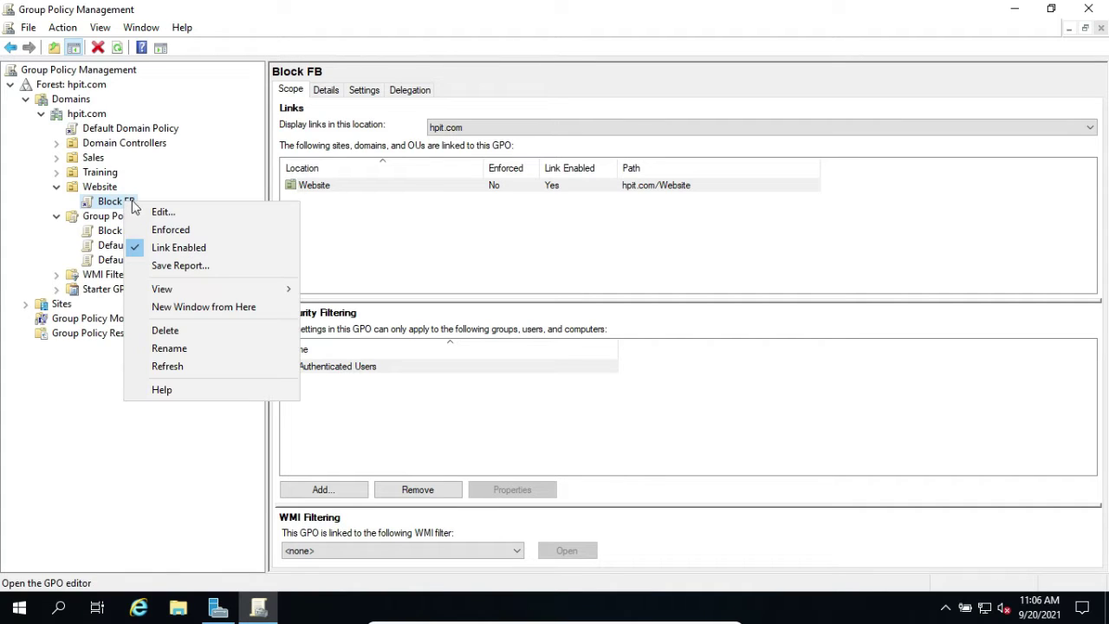
left_click(162, 213)
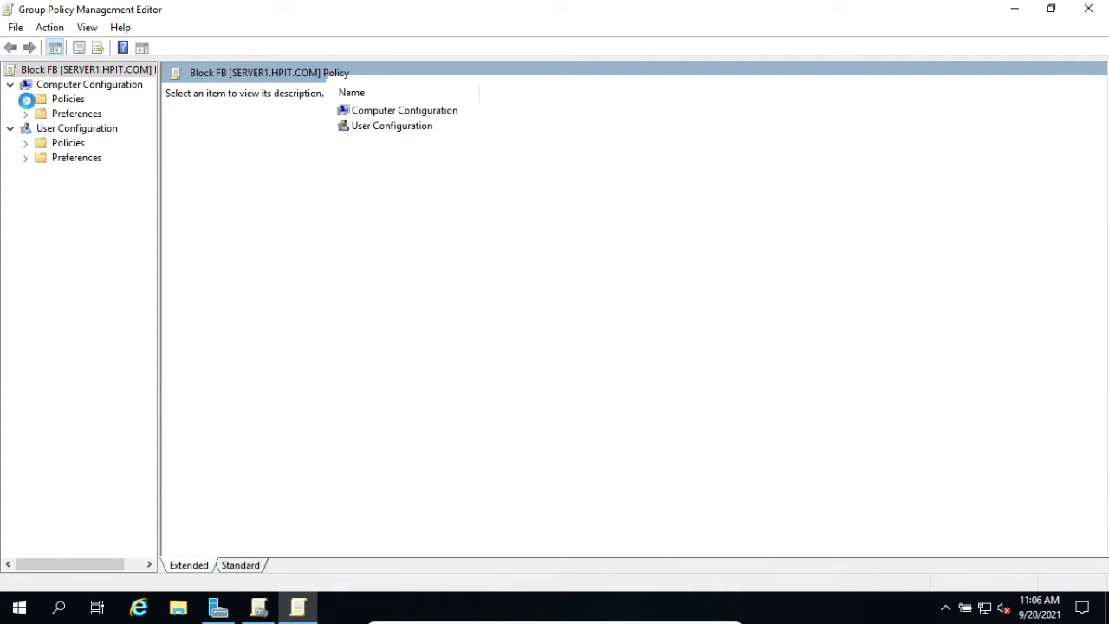
Expand the Computer Configuration policies through Windows Settings to Security Settings, and widen the console tree to show full names.
left_click(25, 99)
left_click(41, 129)
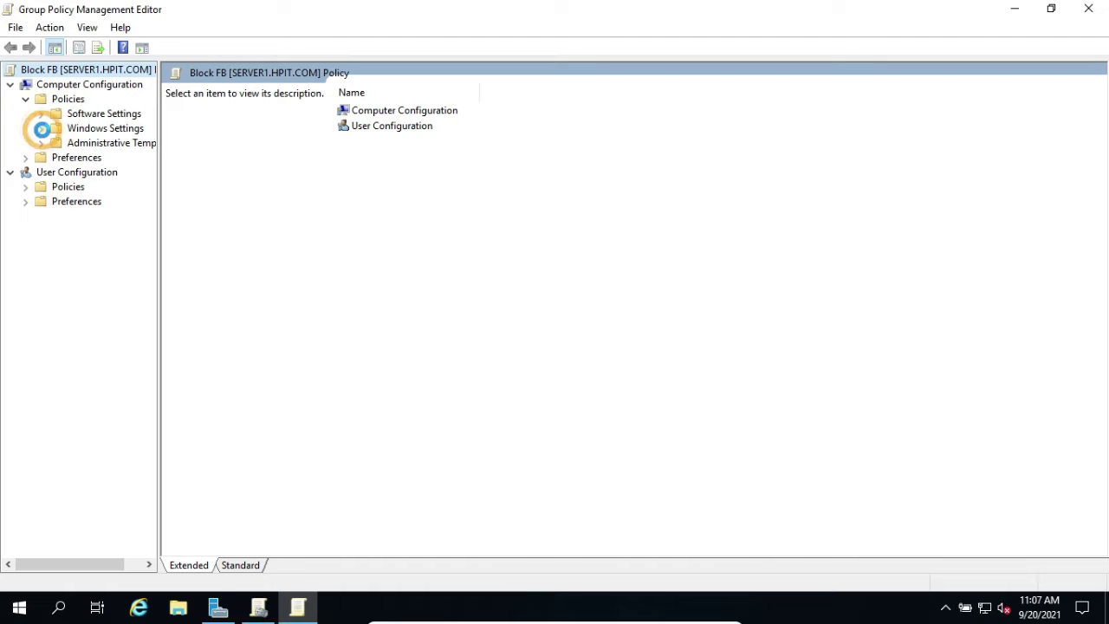
left_click_drag(160, 271, 243, 269)
left_click(57, 188)
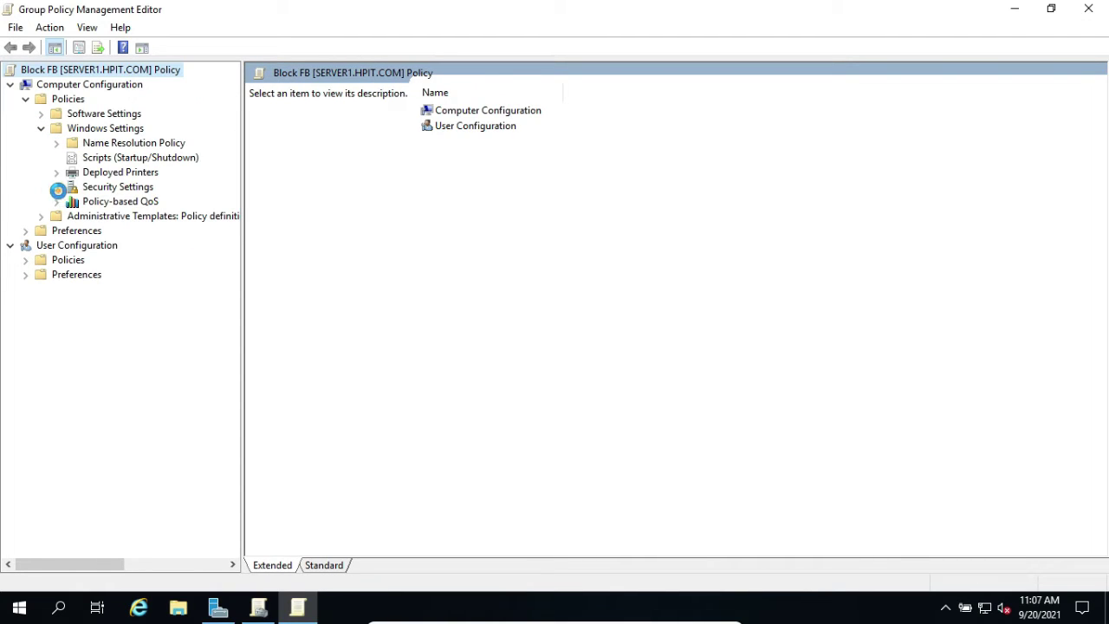
left_click_drag(243, 316, 330, 315)
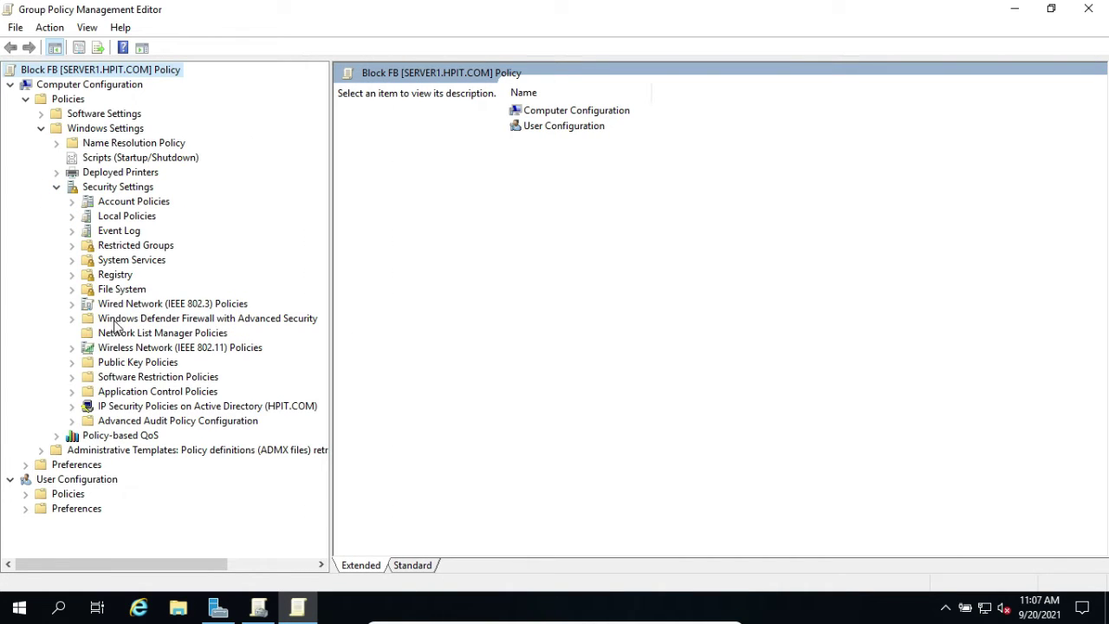
Expand Windows Defender Firewall with Advanced Security in the security settings and display its Outbound Rules.
left_click(173, 319)
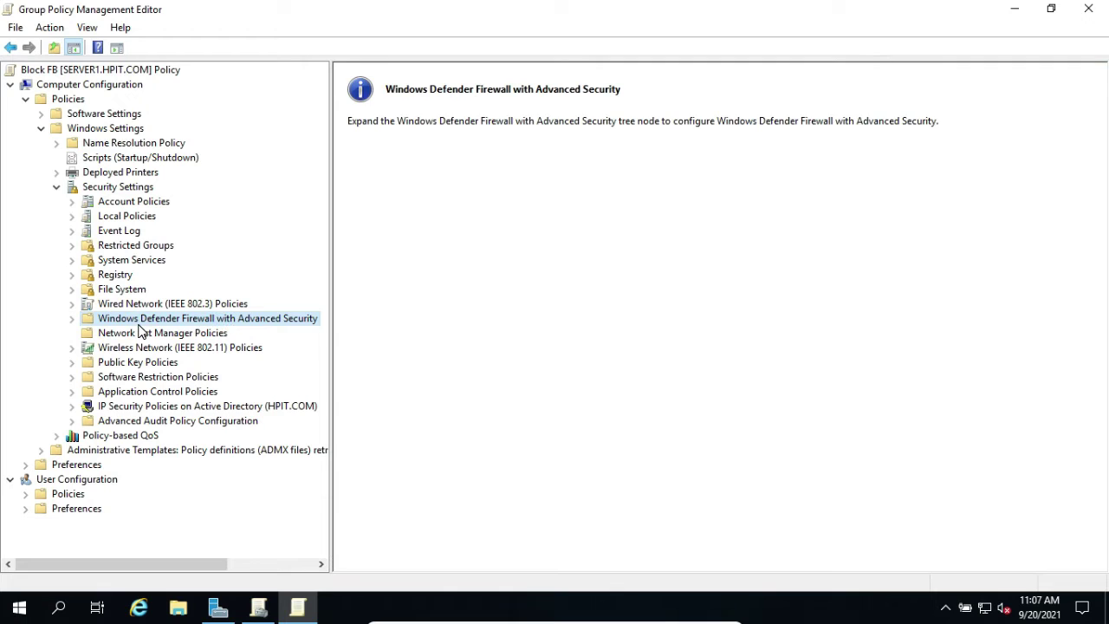
left_click(73, 319)
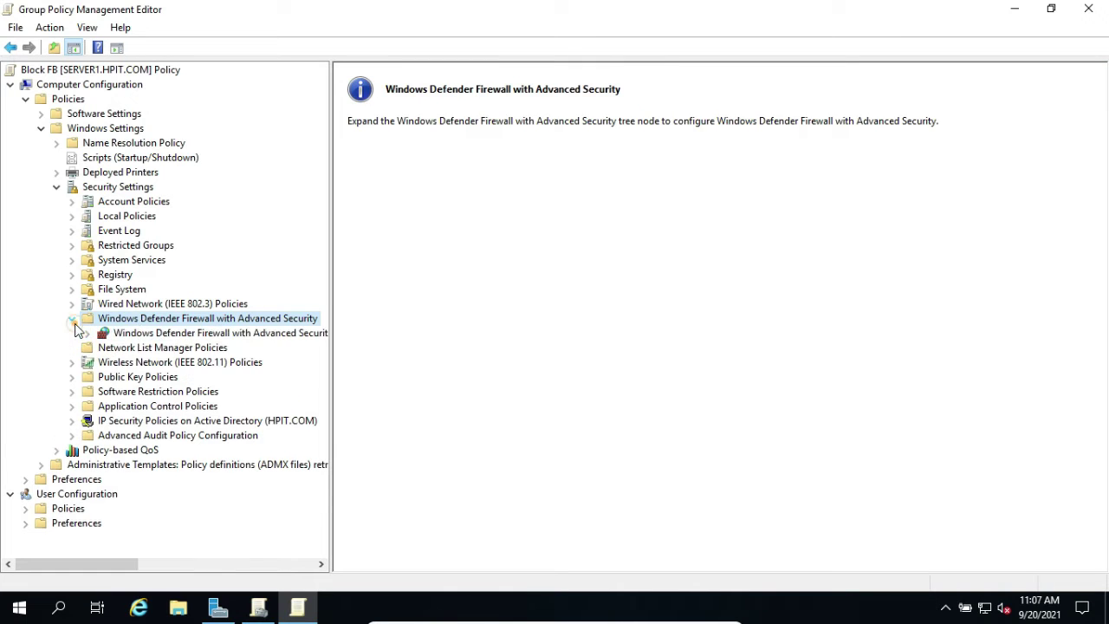
left_click(162, 335)
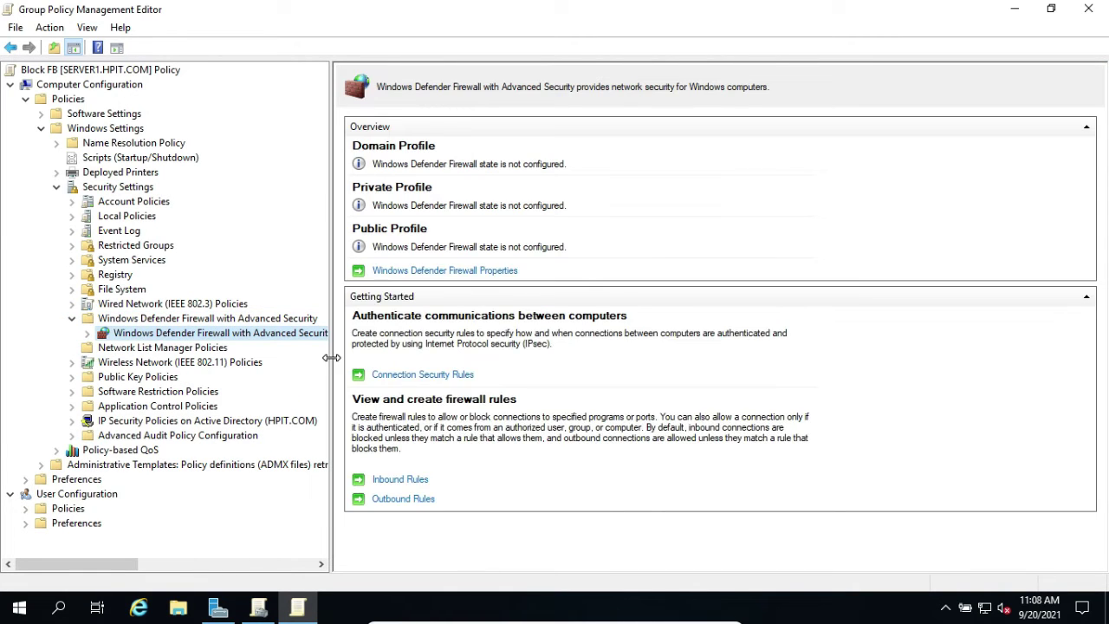
left_click_drag(331, 354, 375, 353)
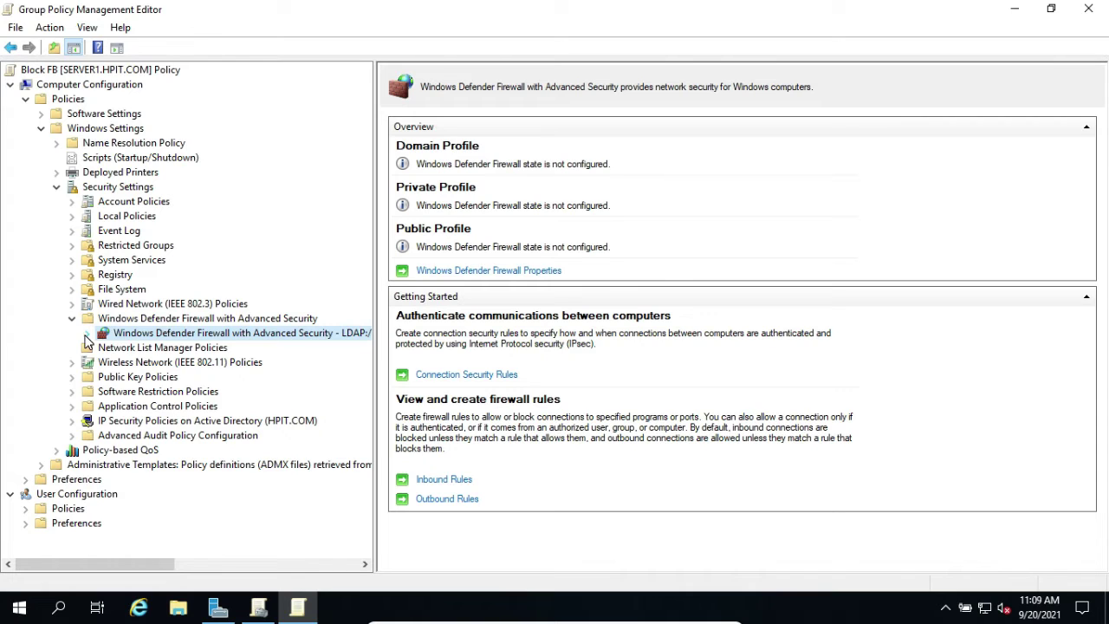
left_click(87, 335)
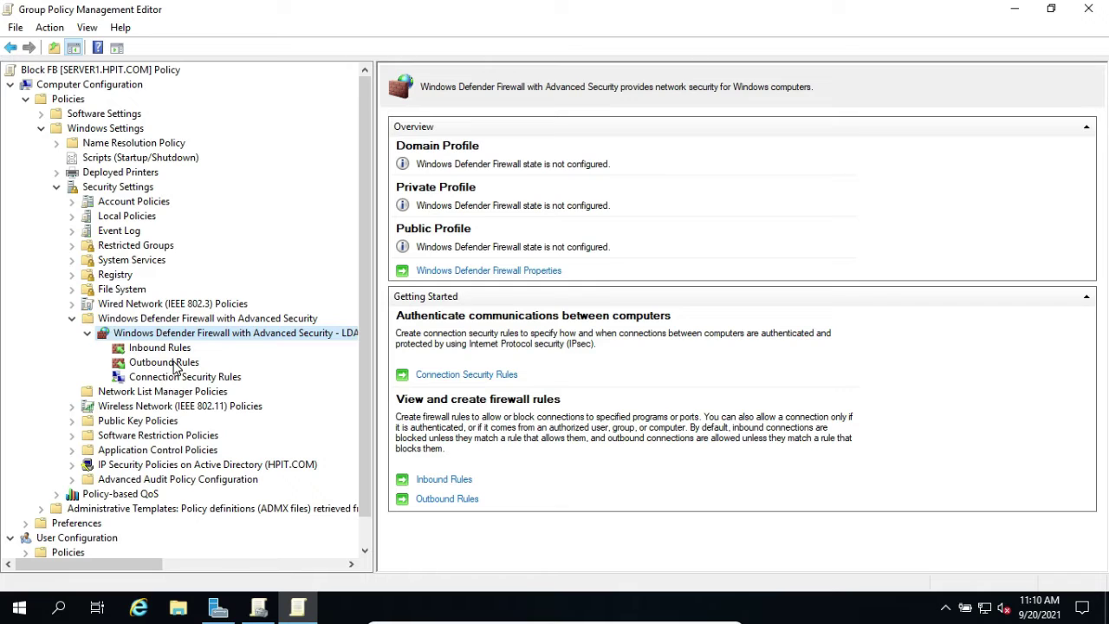
left_click(173, 362)
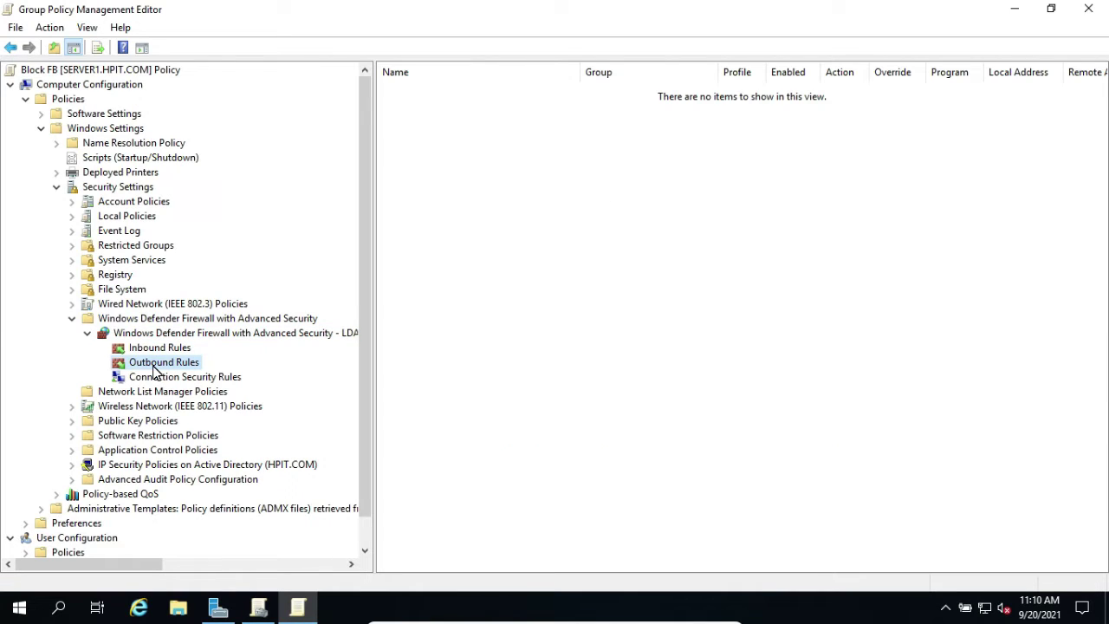
Start a new custom outbound rule for all programs with protocol type Any, and advance to its scope settings.
right_click(154, 368)
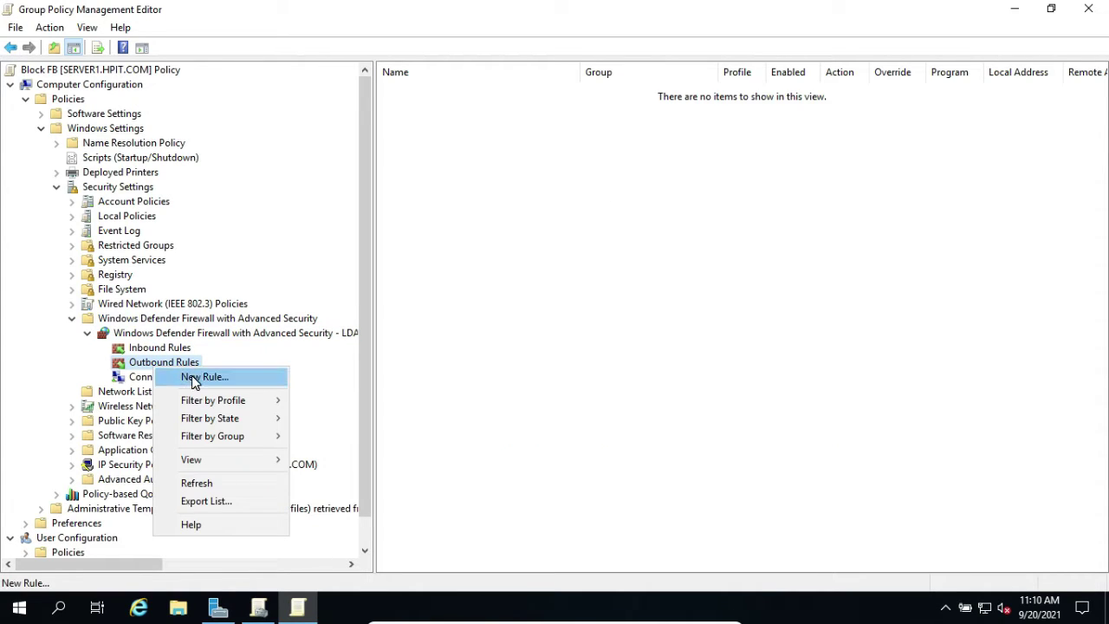
left_click(194, 378)
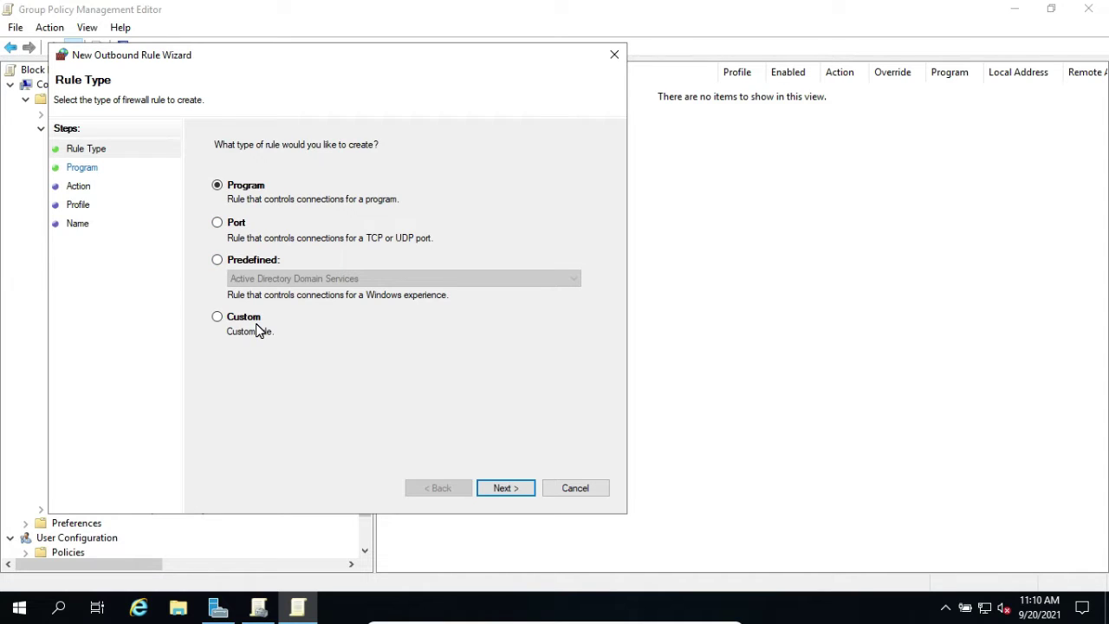
left_click(224, 325)
left_click(502, 490)
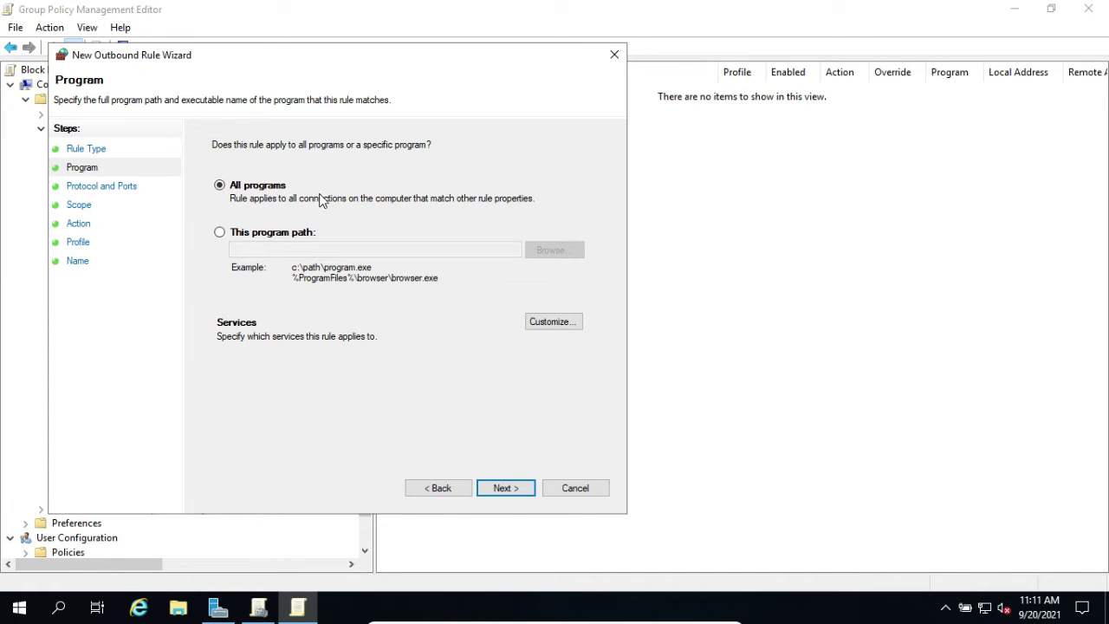
left_click(511, 490)
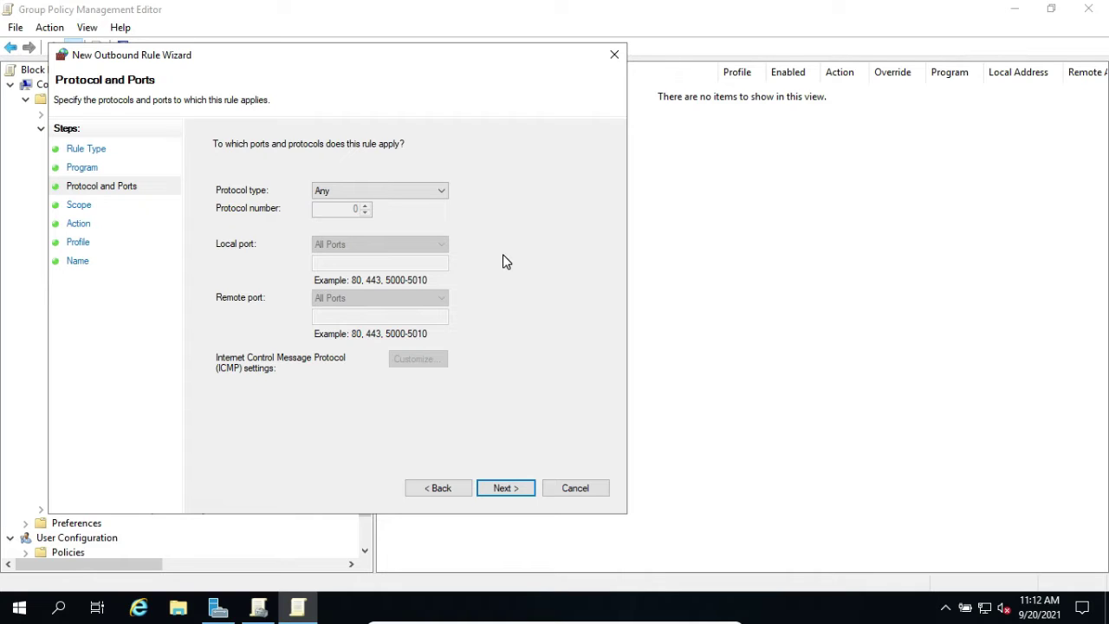
left_click(504, 489)
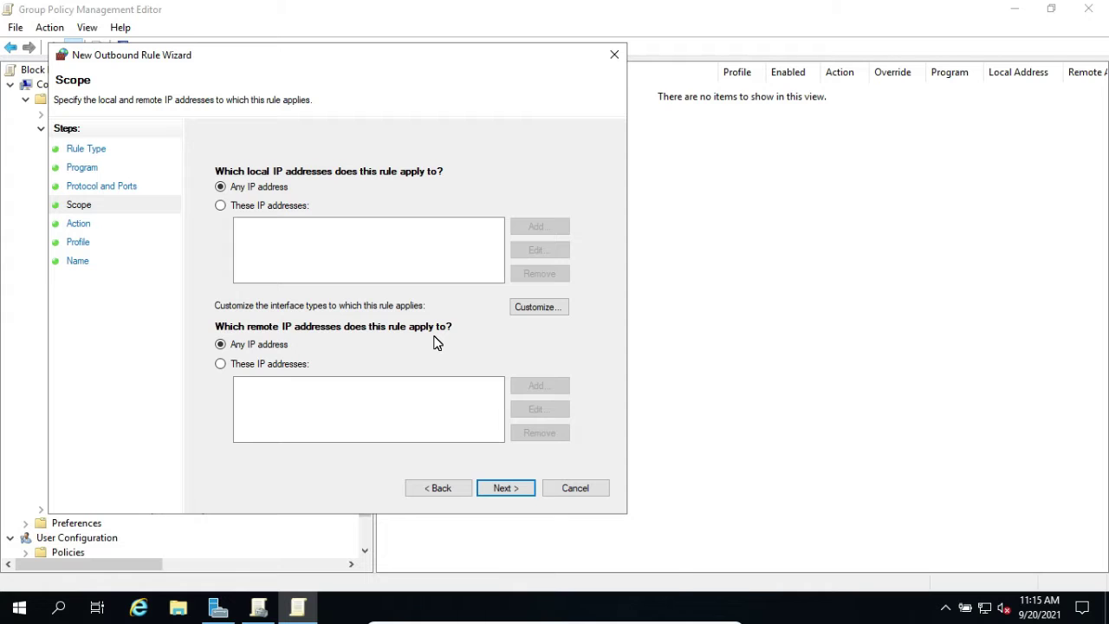
Open Command Prompt and look up facebook.com's IP addresses with nslookup facebook.com and ping facebook.com.
key("super")
type("Command Prompt")
key("Return")
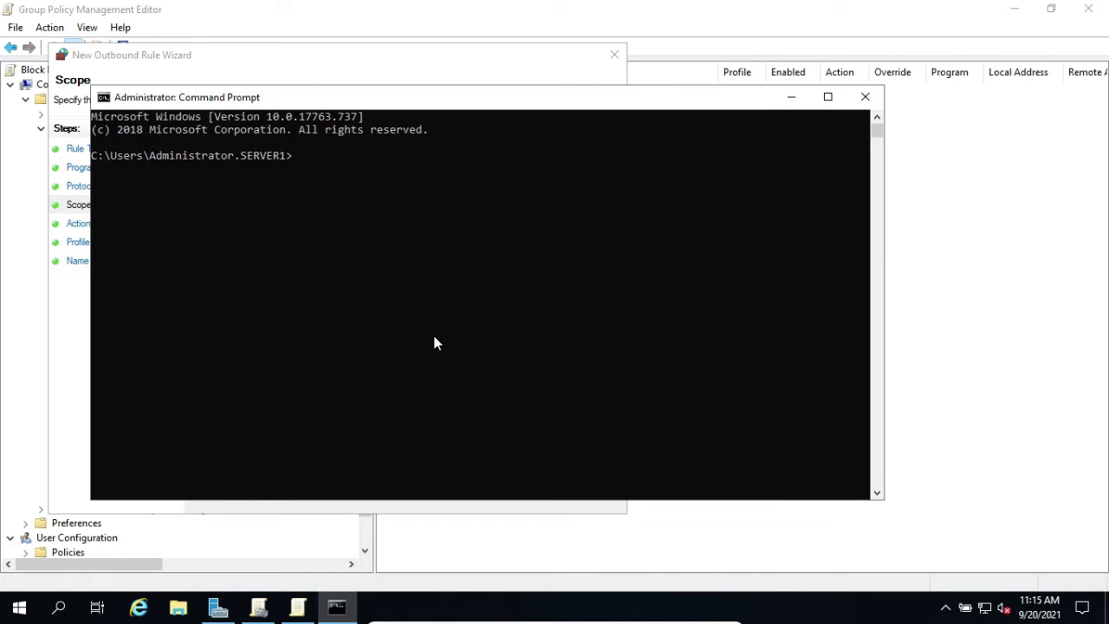
type("nslookup facebook.com")
key("Return")
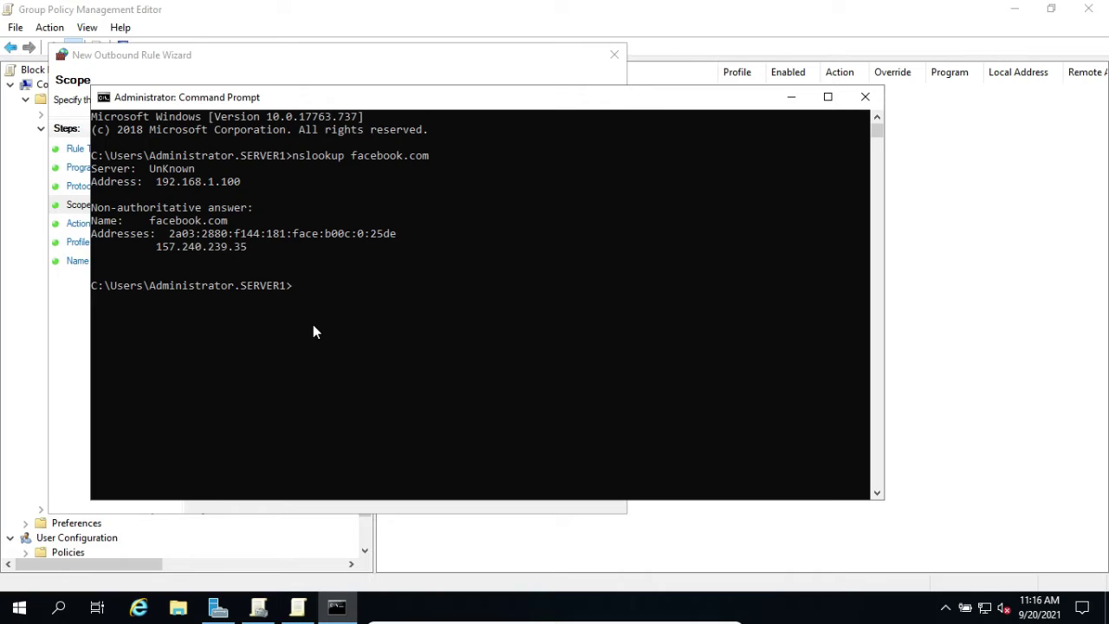
type("ping facebook.com")
key("Return")
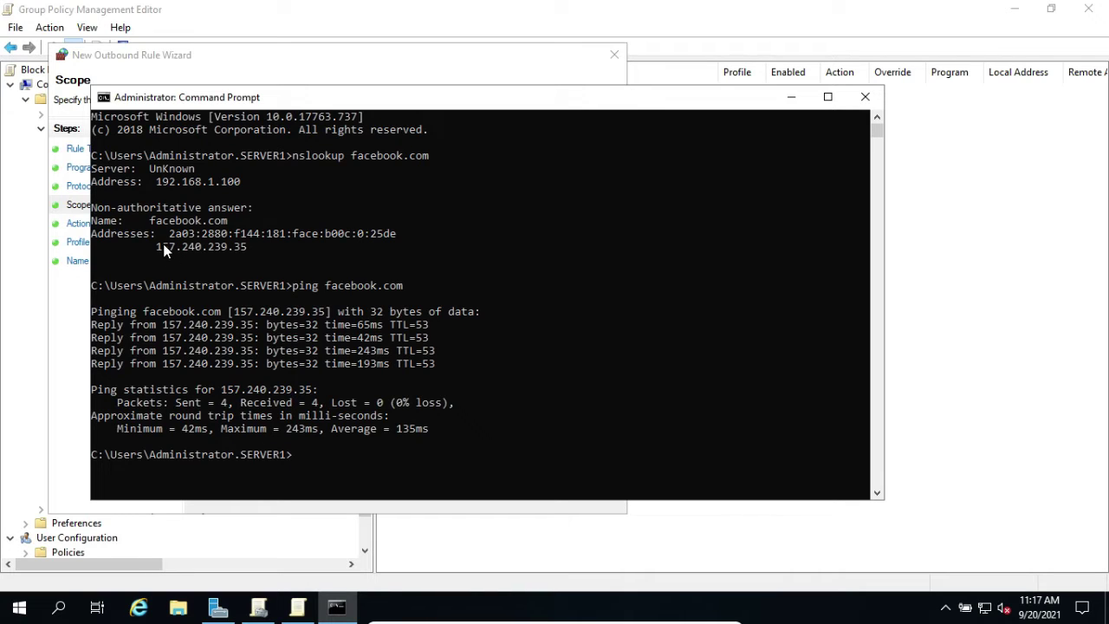
Copy facebook.com's IPv4 address 157.240.239.35 from the nslookup output.
left_click_drag(159, 248, 246, 250)
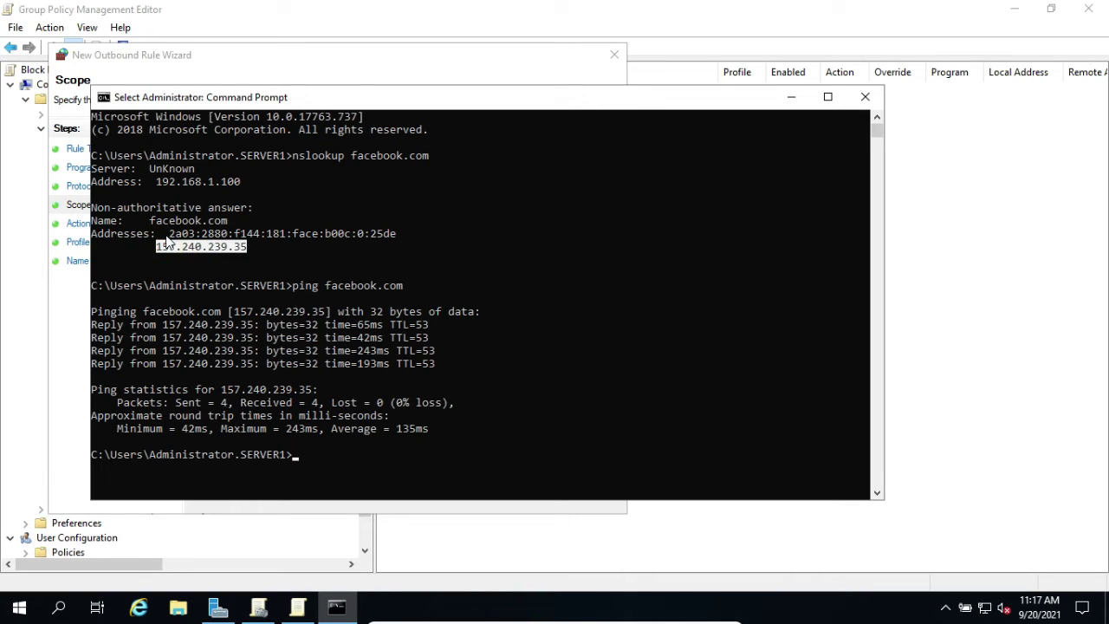
left_click_drag(170, 235, 361, 235)
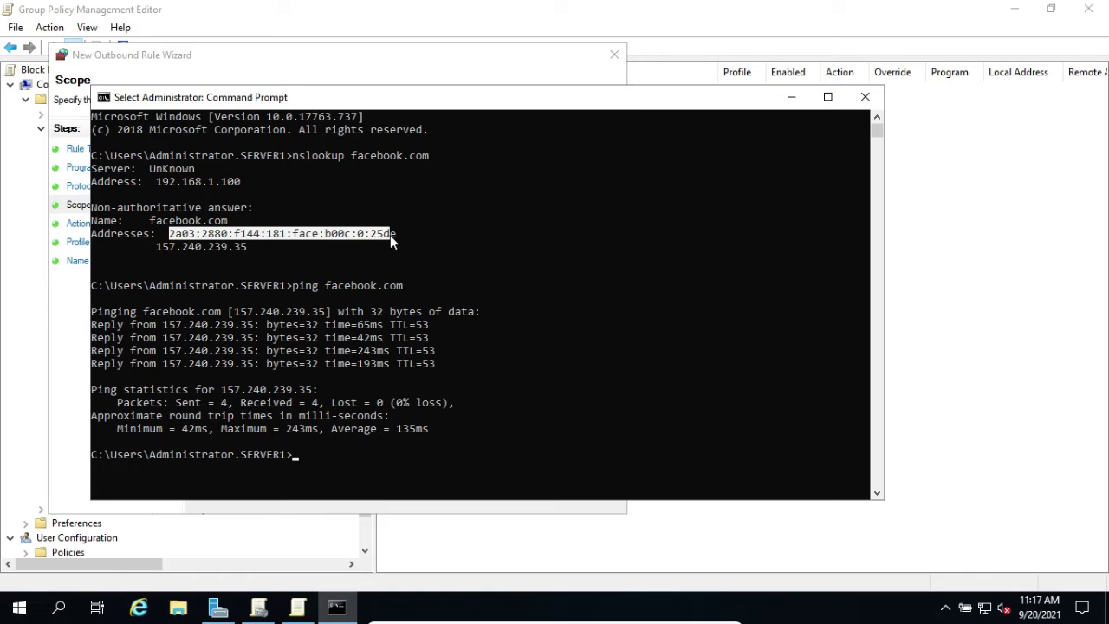
left_click(334, 259)
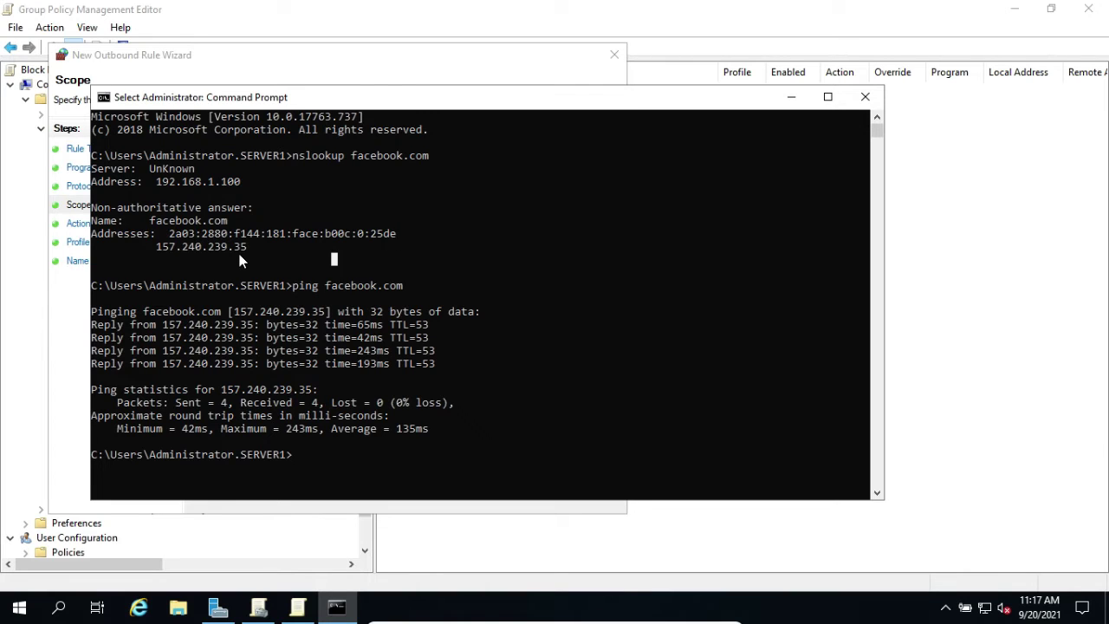
right_click(158, 248)
left_click_drag(156, 247, 245, 247)
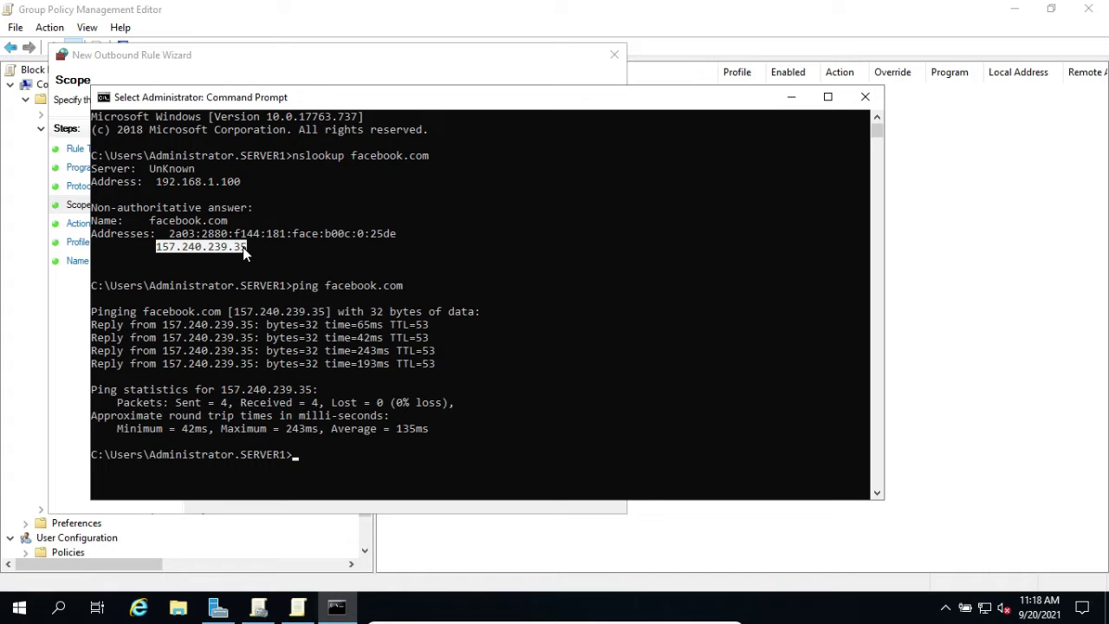
right_click(292, 273)
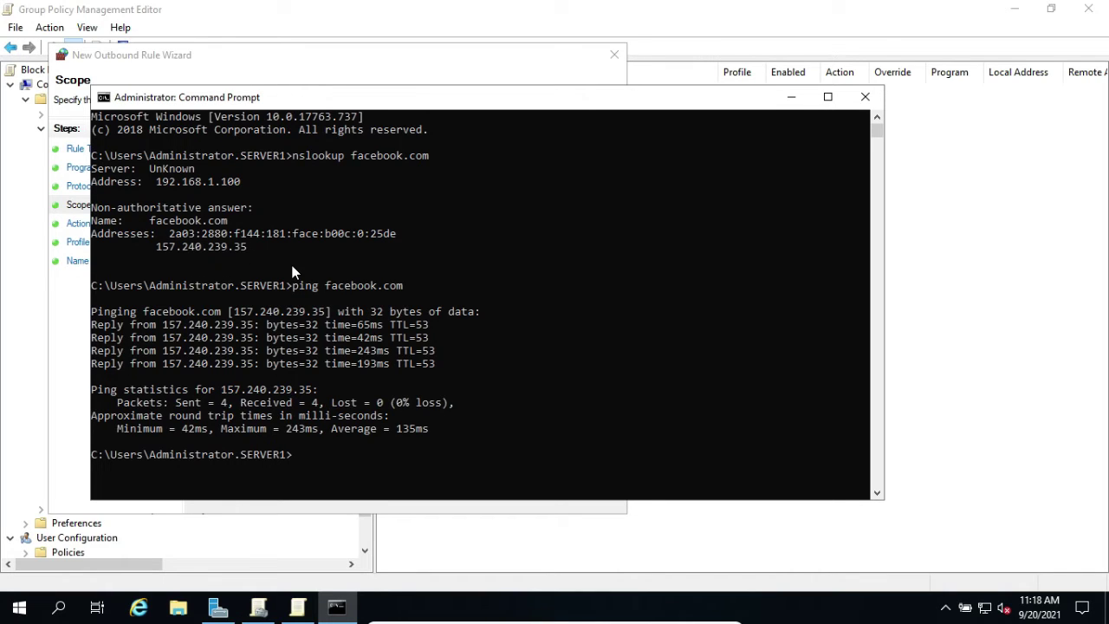
Return to the New Outbound Rule Wizard, restrict the rule to specific remote IP addresses, and add 157.240.239.35.
left_click(303, 612)
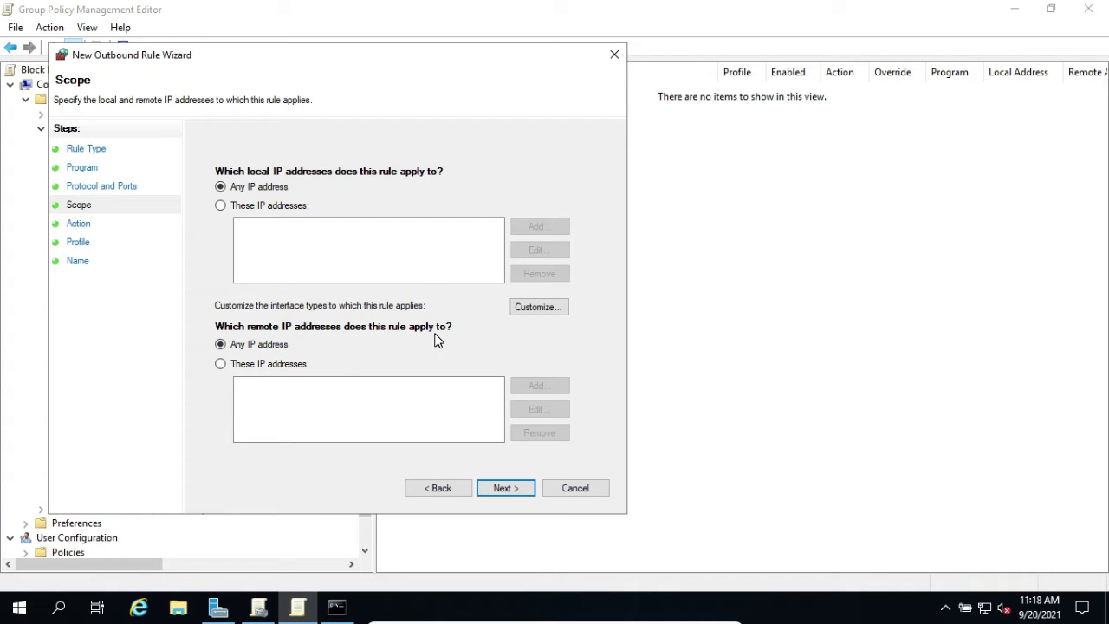
left_click(251, 368)
left_click(513, 387)
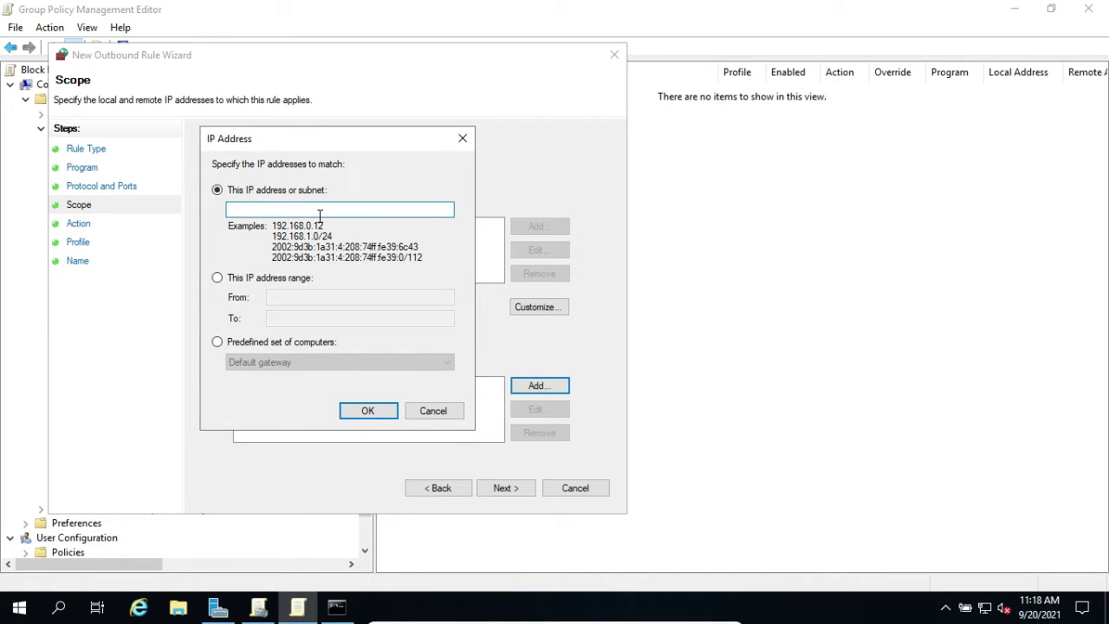
type("157.240.239.35")
left_click(366, 410)
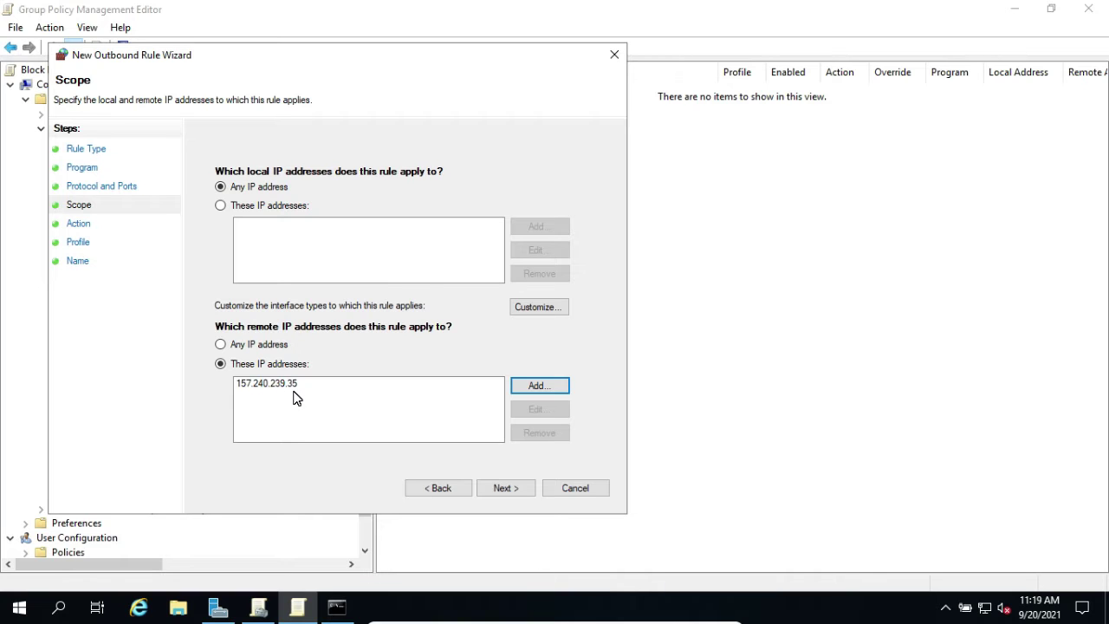
Switch to Command Prompt and copy facebook.com's IPv6 address 2a03:2880:f144:181:face:b00c:0:25de from the nslookup output.
left_click(337, 607)
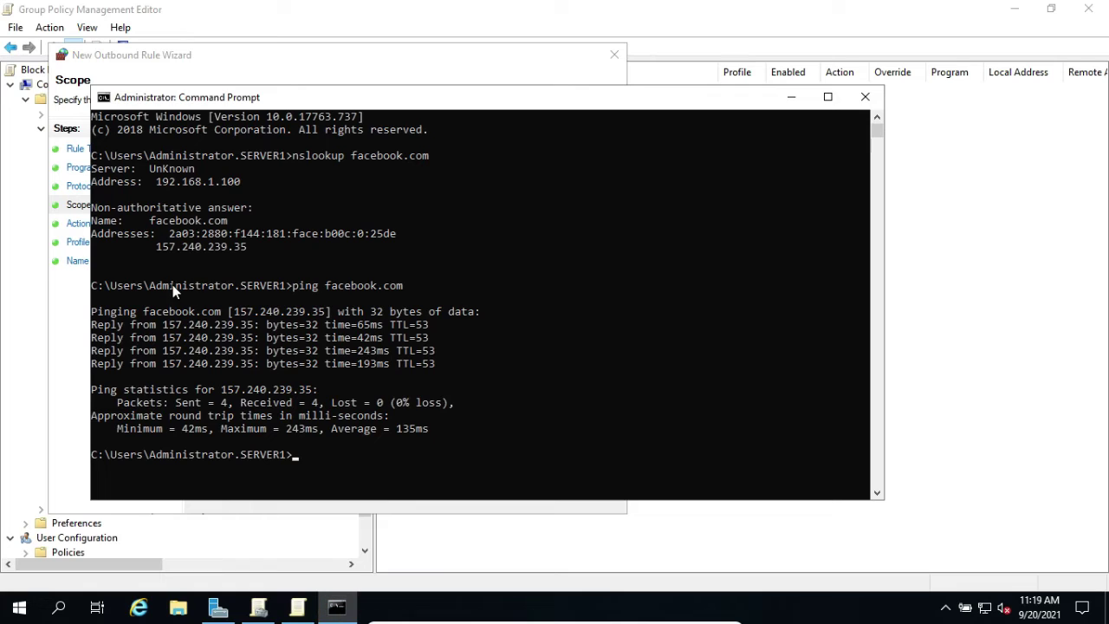
left_click_drag(170, 234, 392, 234)
right_click(351, 234)
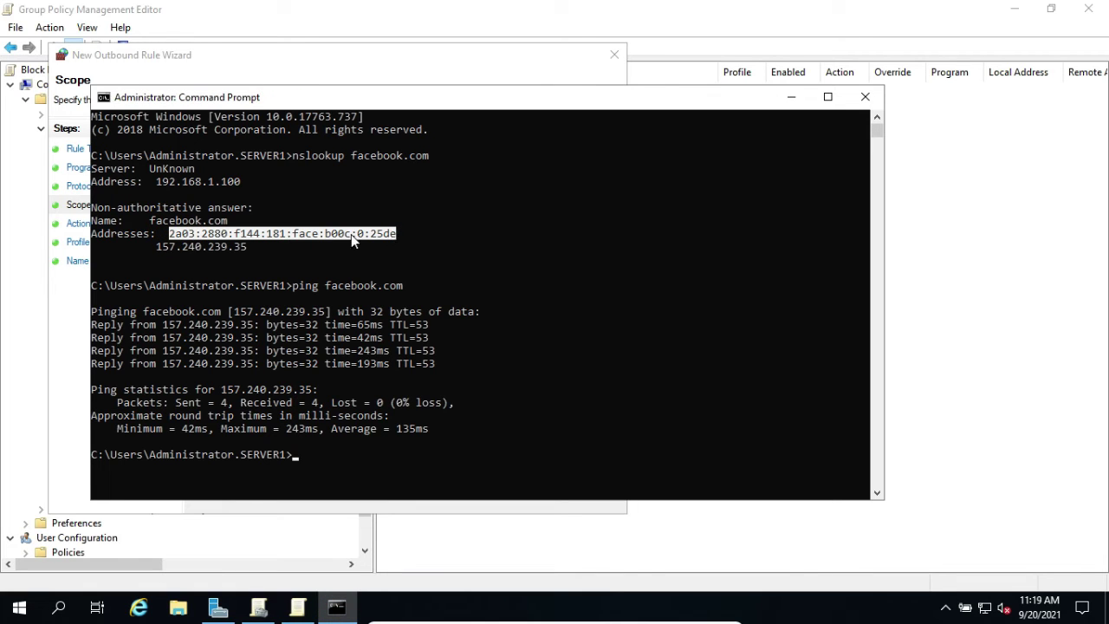
Return to the New Outbound Rule Wizard, add remote IP address 2a03:2880:f144:181:face:b00c:0:25de, and keep the action Block the connection.
left_click(298, 607)
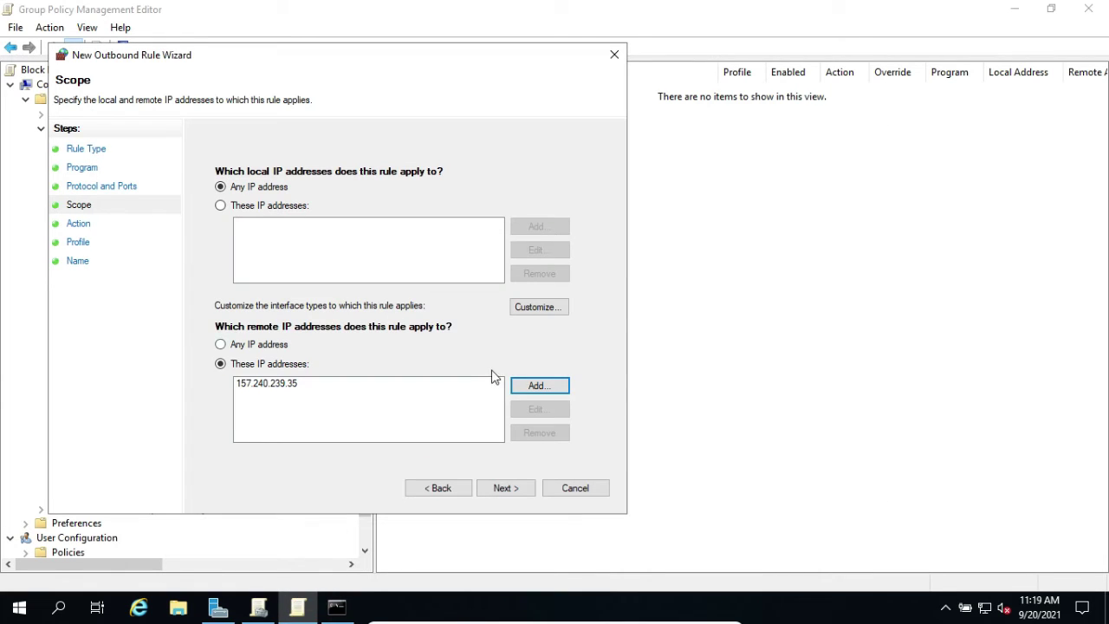
left_click(538, 386)
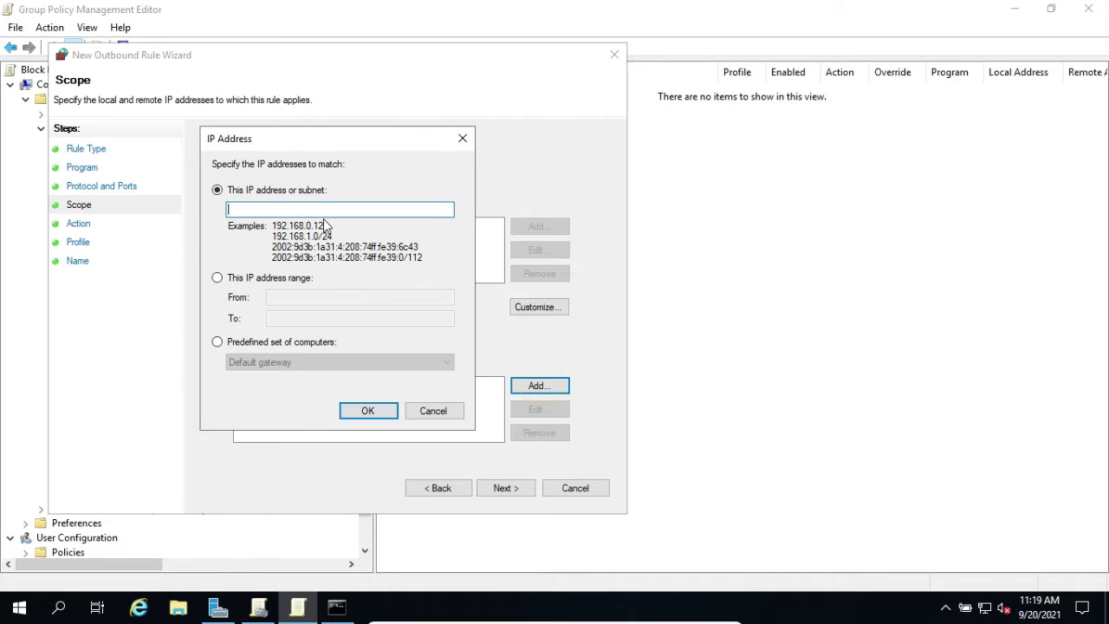
type("2a03:2880:f144:181:face:b00c:0:25de")
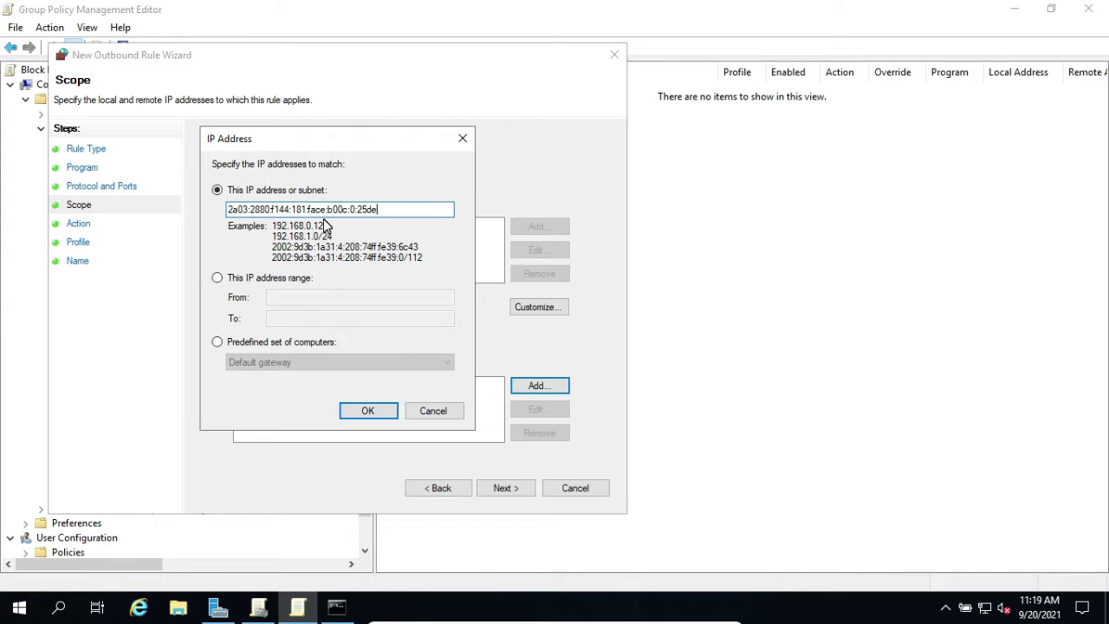
left_click(382, 414)
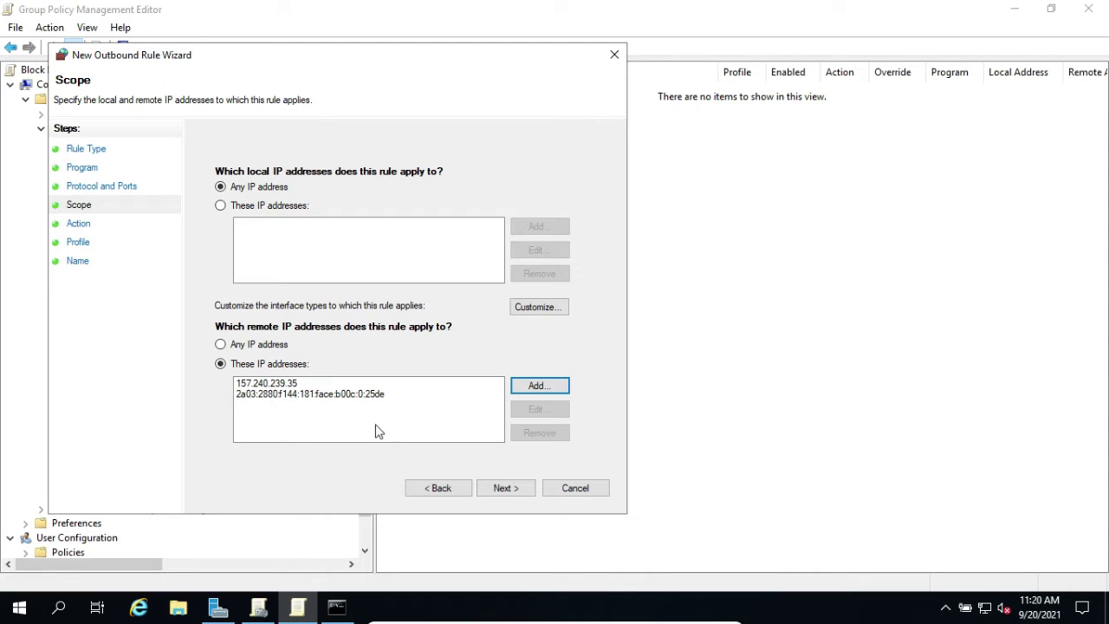
left_click(506, 493)
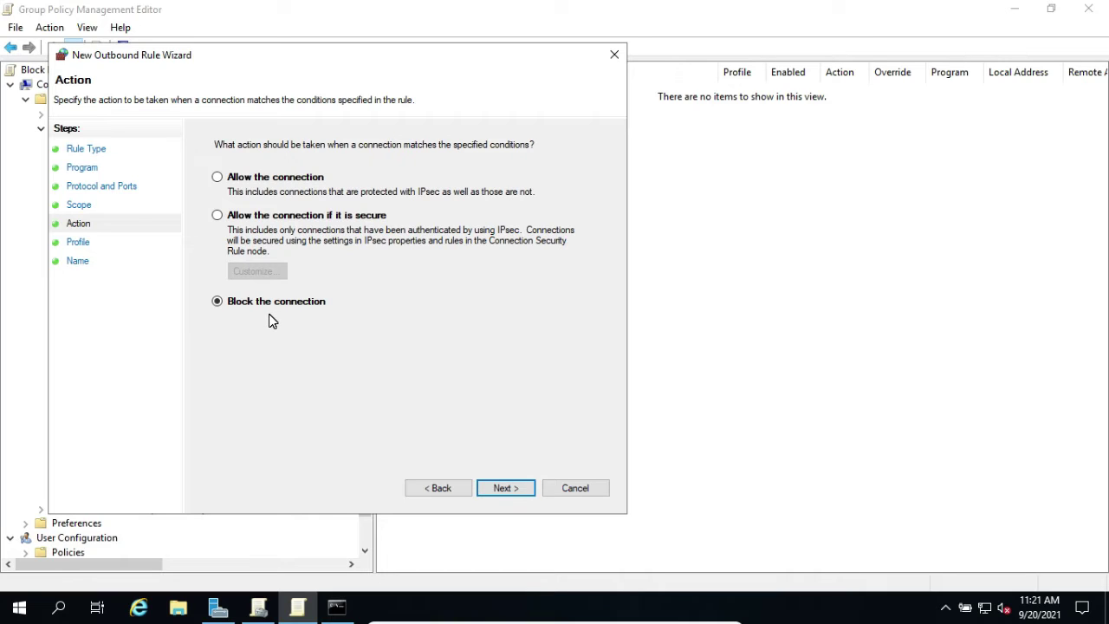
left_click(507, 490)
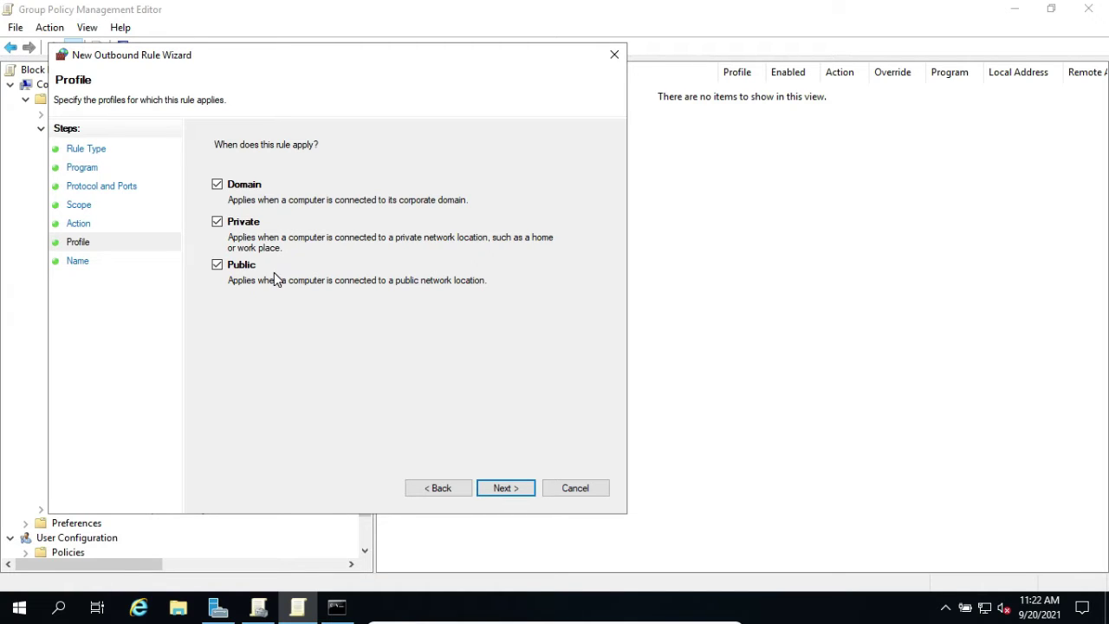
Switch to Server Manager to check Server1's Windows Defender Firewall profile in the Local Server properties, and return to the rule wizard.
left_click(217, 607)
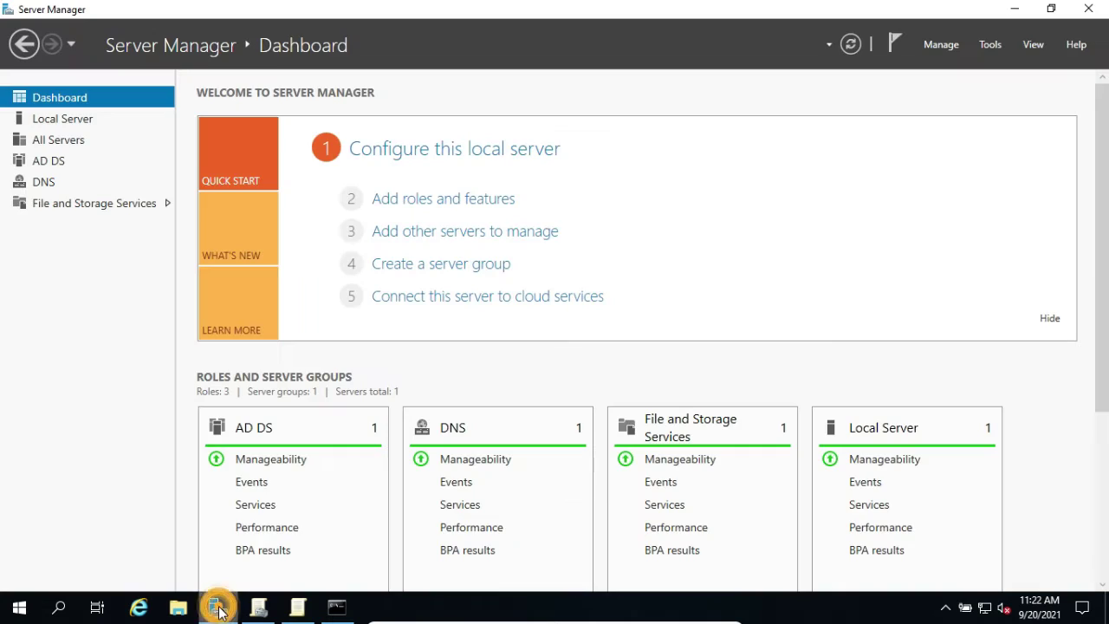
left_click(78, 118)
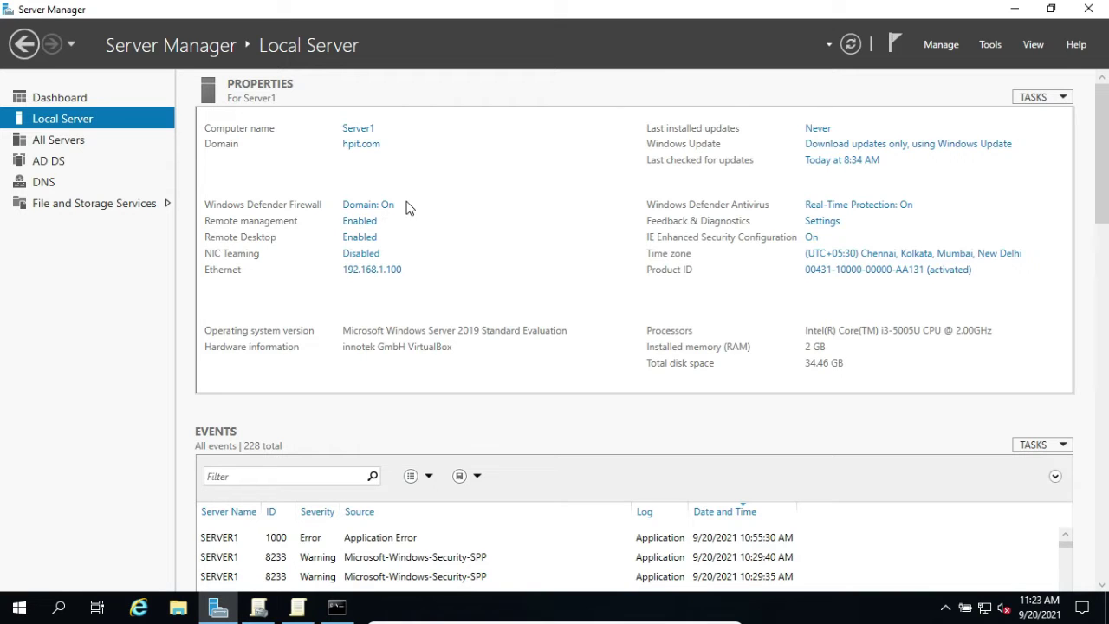
left_click(298, 607)
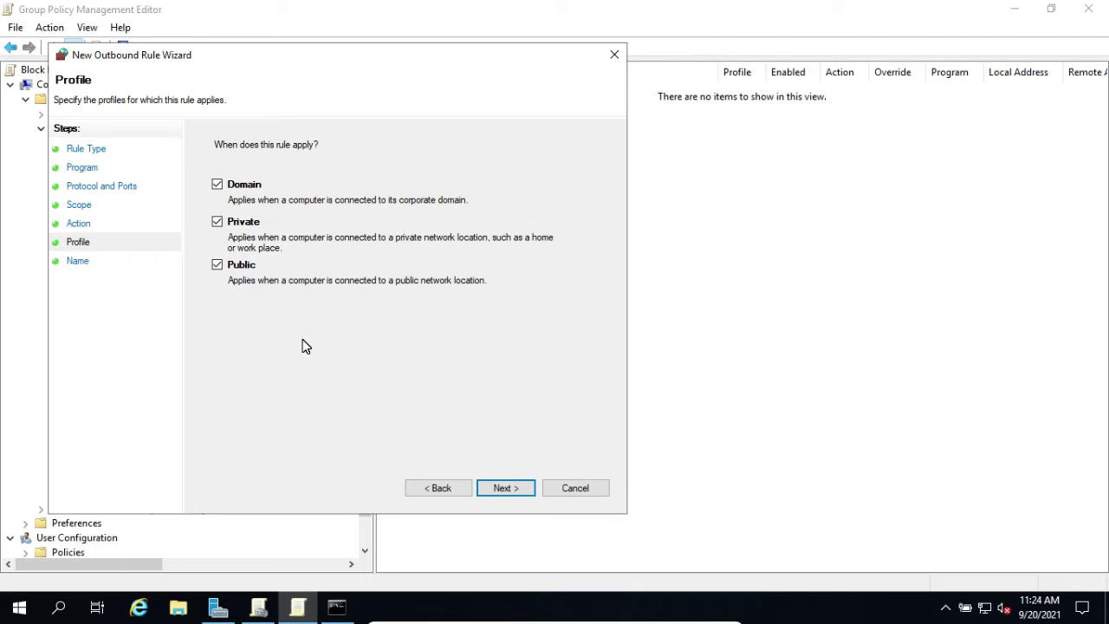
Apply the rule to the Domain, Private and Public profiles, name it FB Blocked without a description, and finish the wizard.
left_click(509, 490)
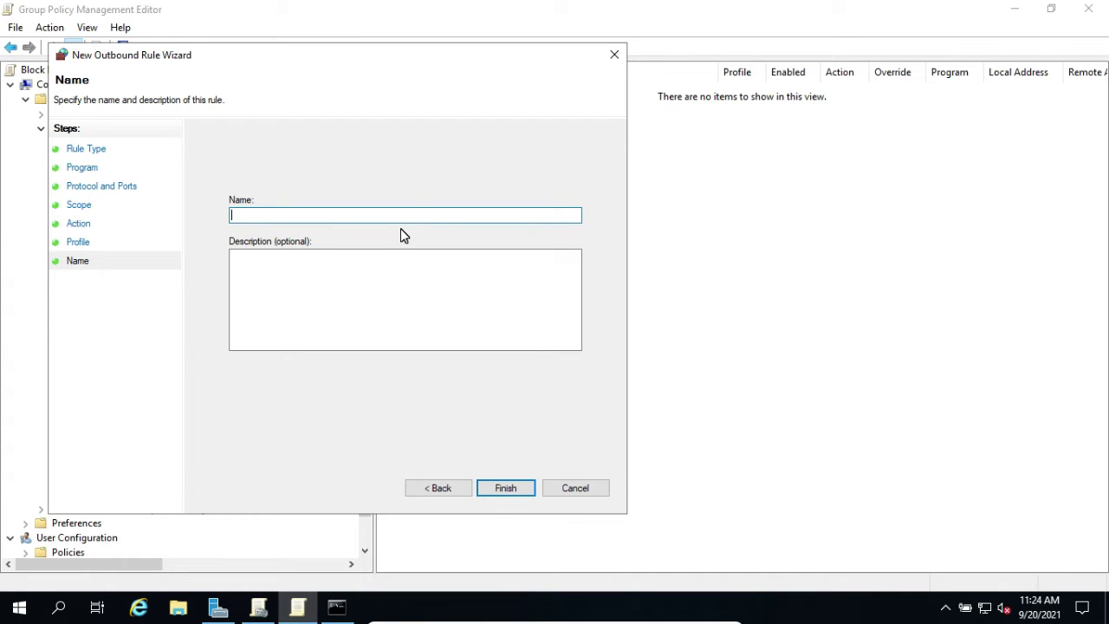
type("FB Blocked")
left_click(356, 285)
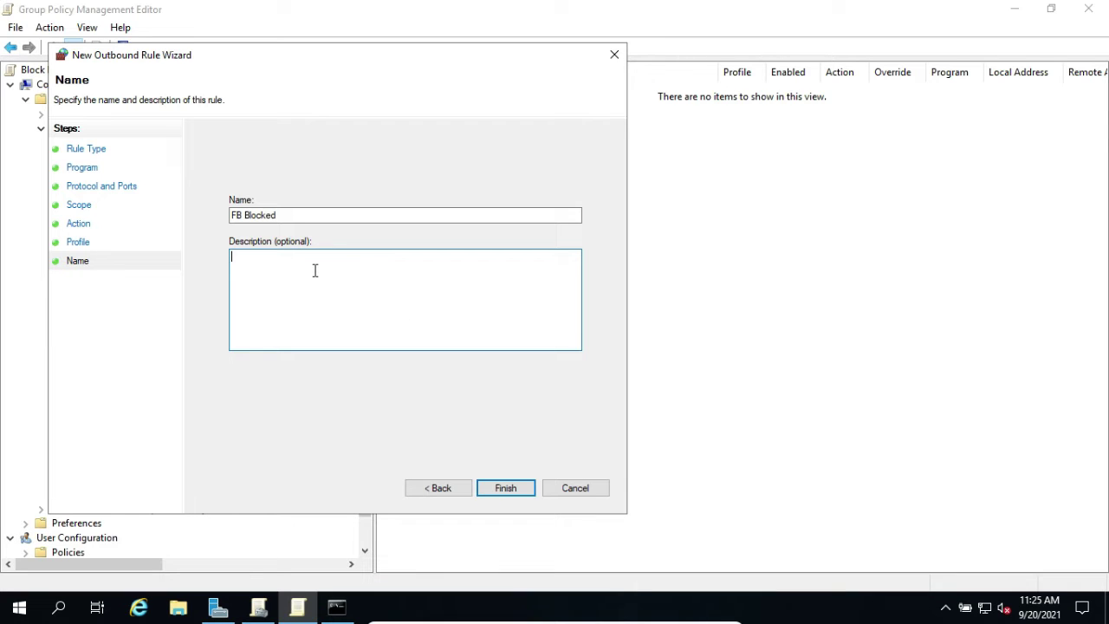
left_click(507, 489)
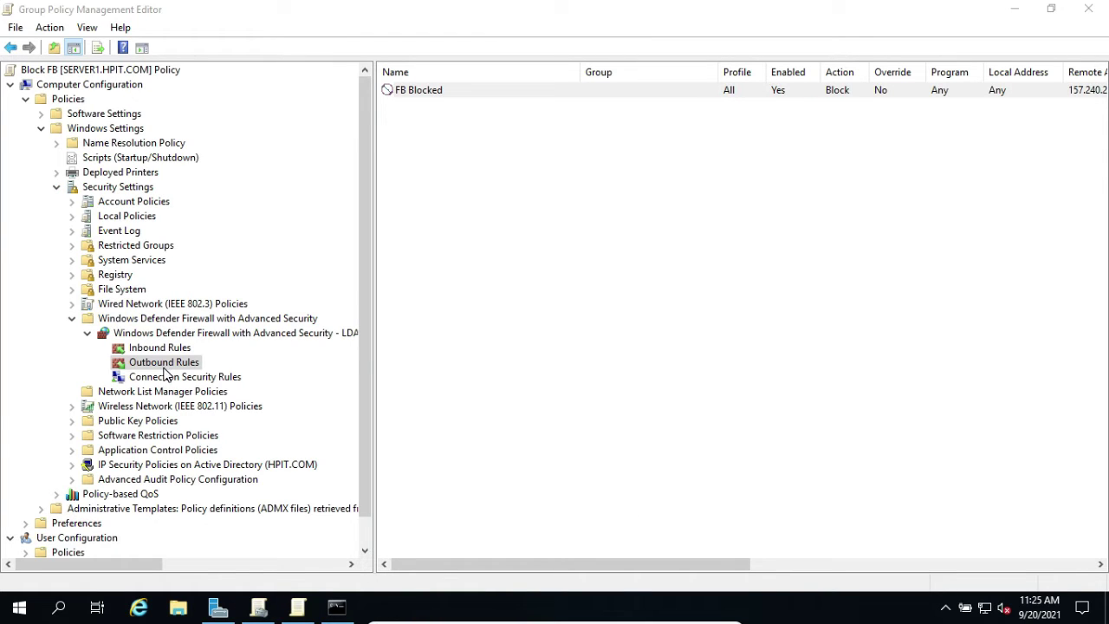
Review the remote IP addresses in the FB Blocked rule's scope and the dialog for adding more, closing both without changes.
right_click(427, 93)
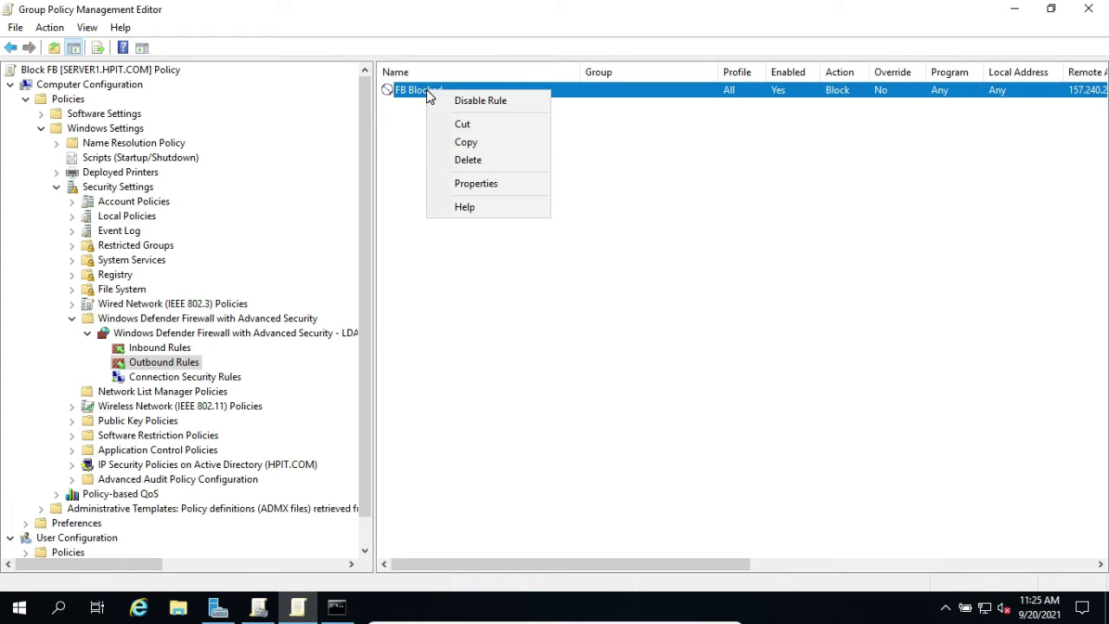
left_click(476, 183)
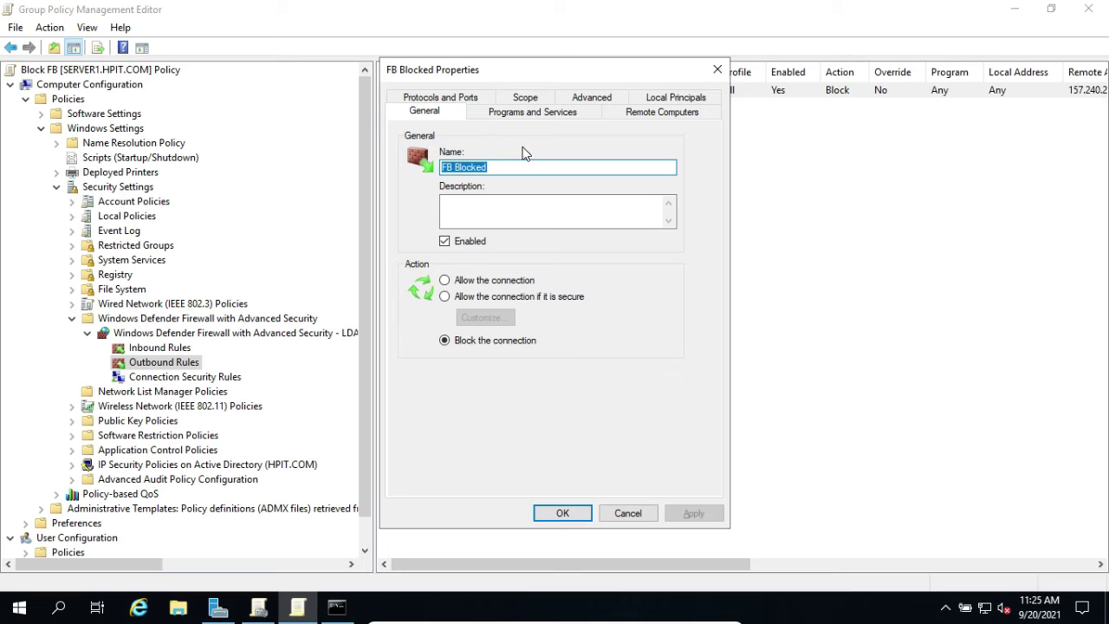
left_click(524, 99)
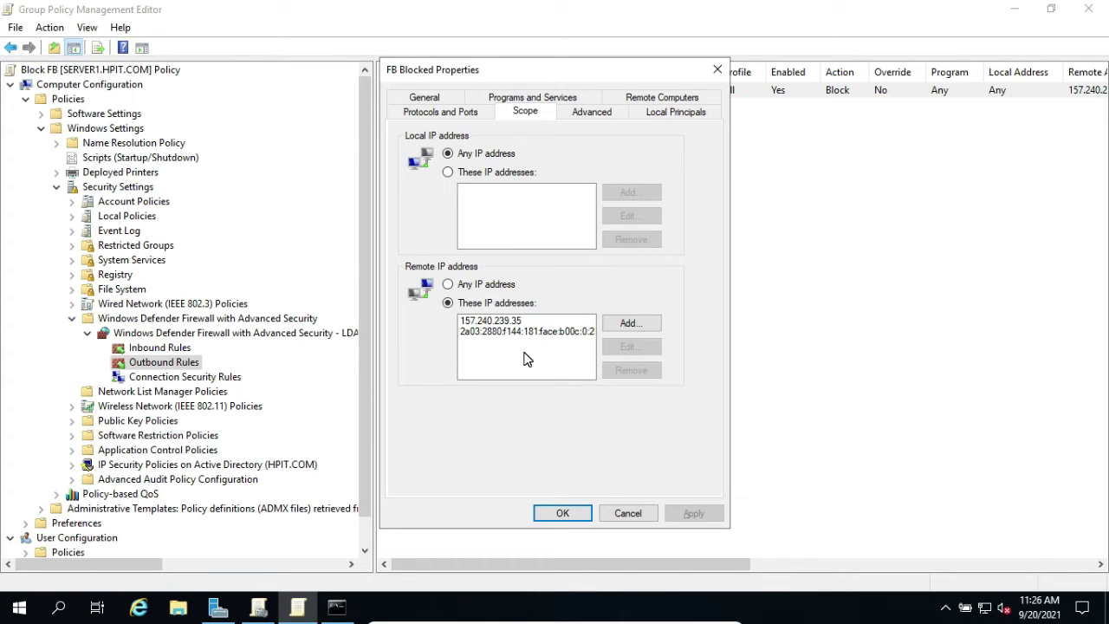
left_click(631, 323)
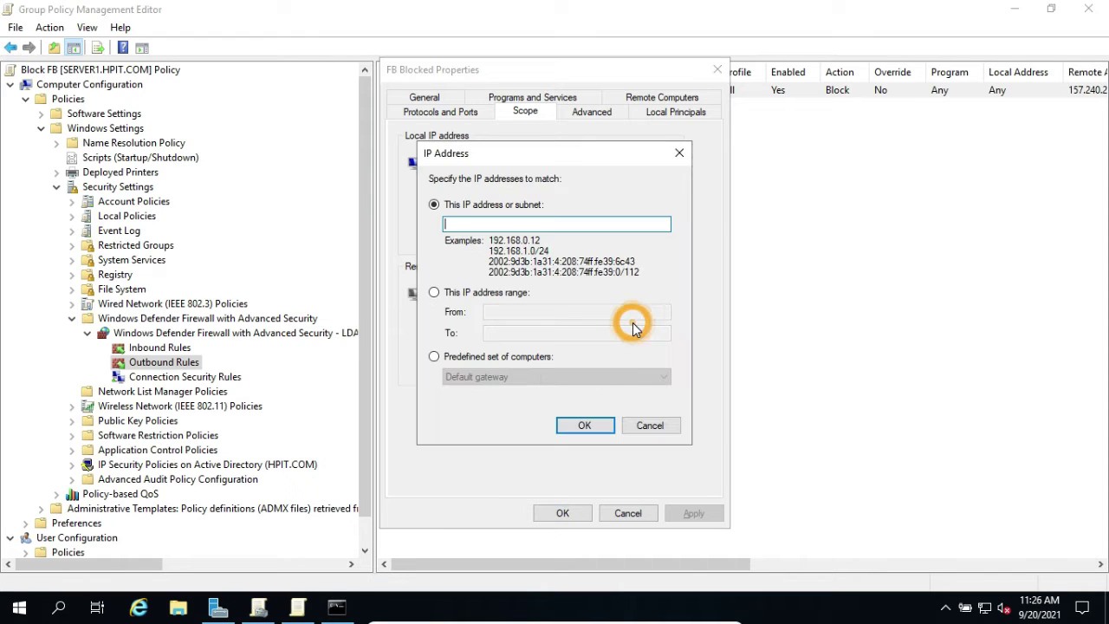
left_click(651, 426)
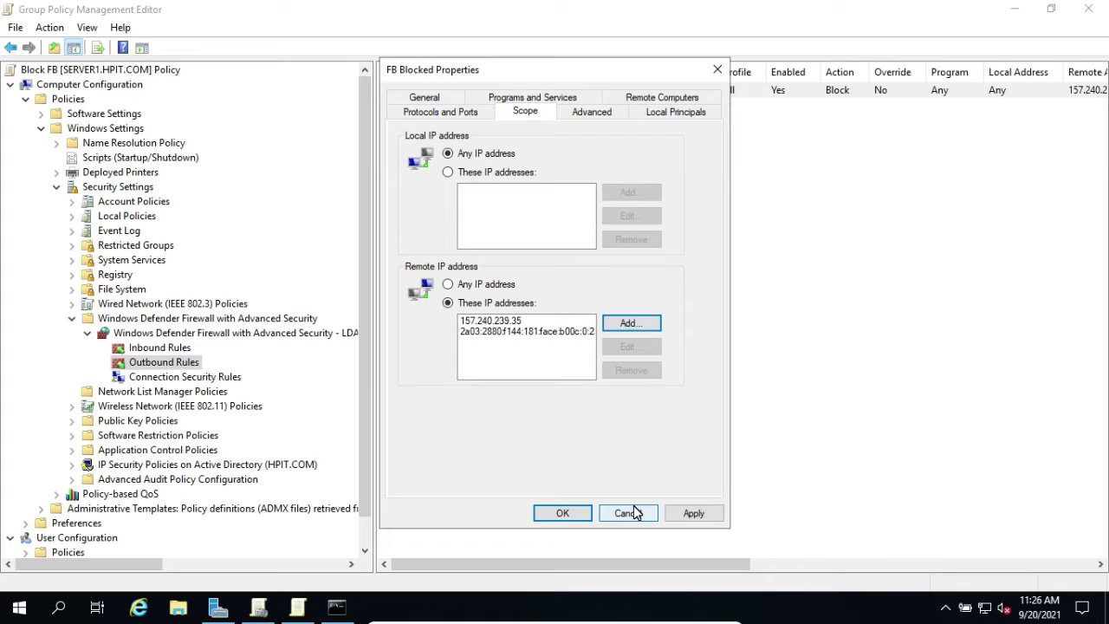
left_click(634, 513)
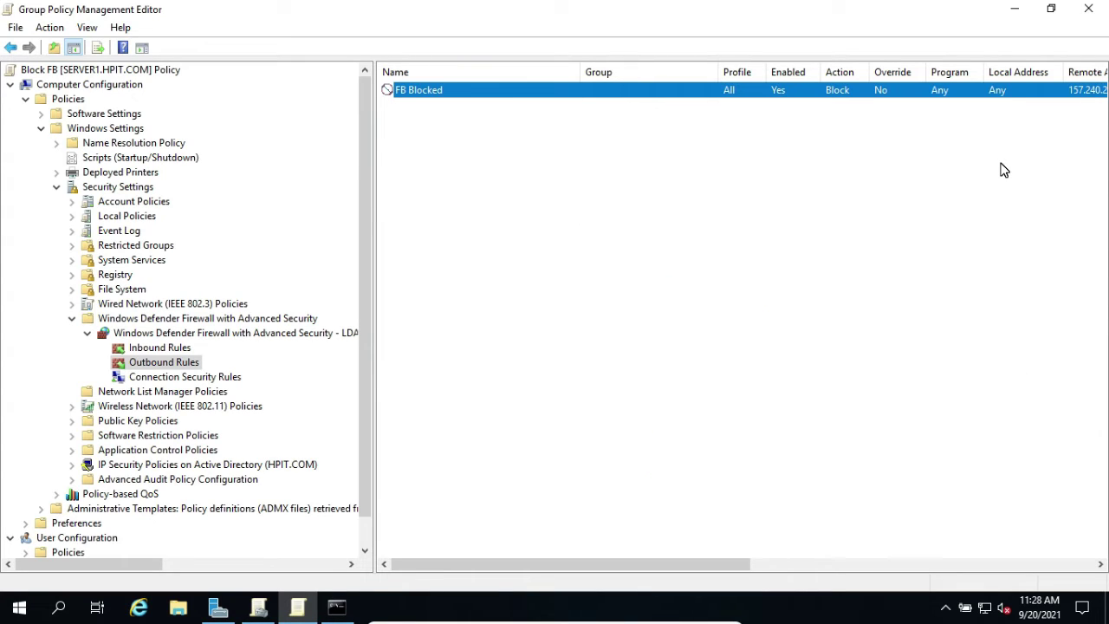
Close the Group Policy Management Editor and run gpupdate /force in a new Command Prompt on the server.
left_click(1089, 8)
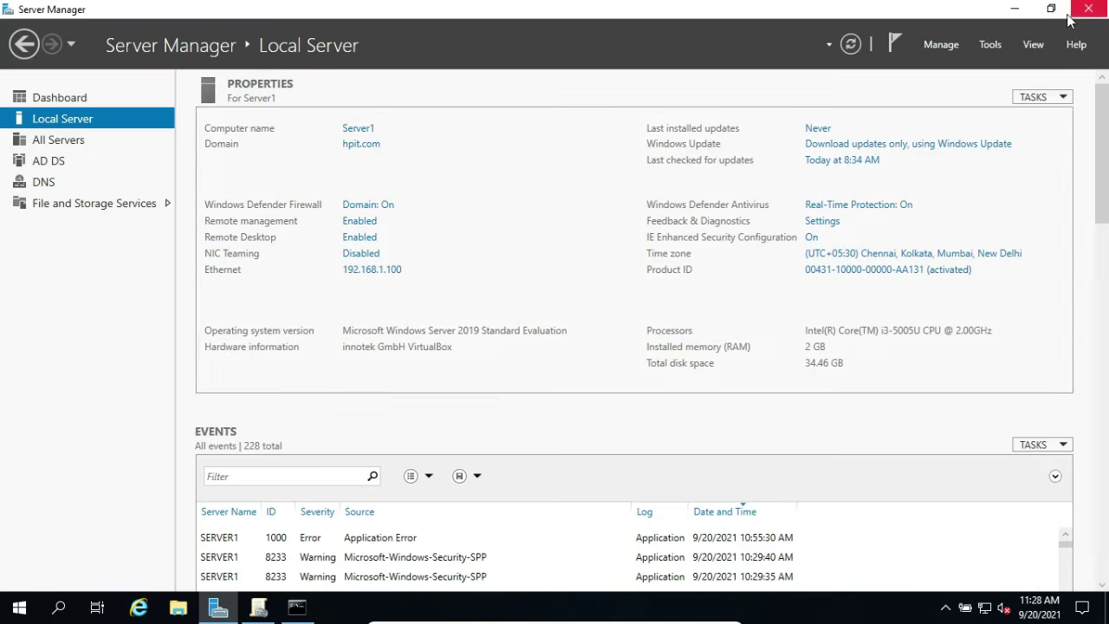
key("super")
type("cmd")
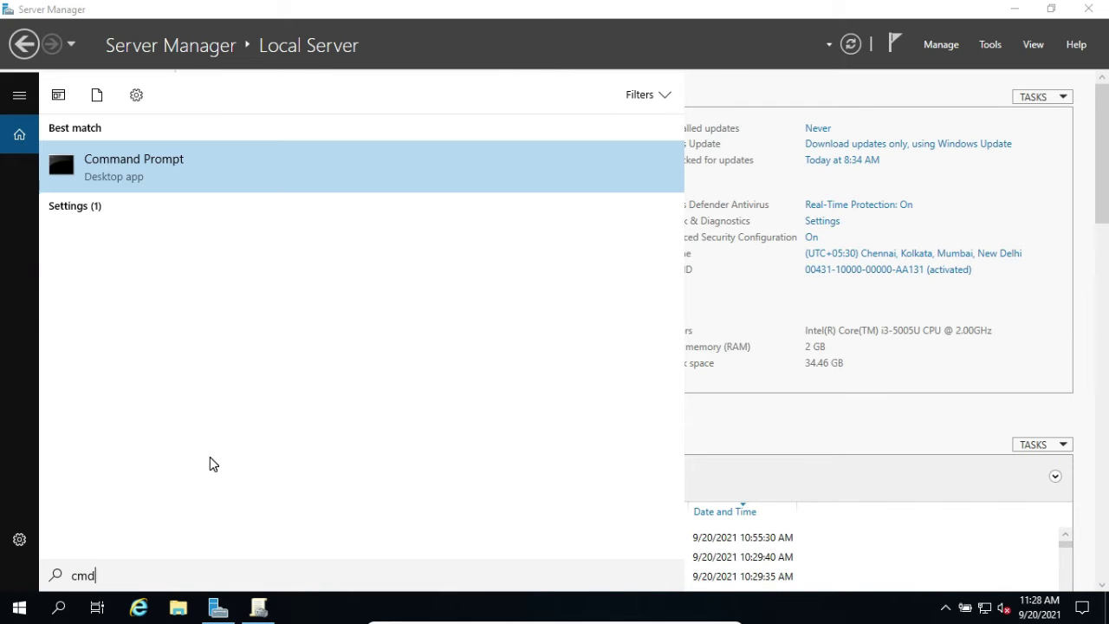
key("Return")
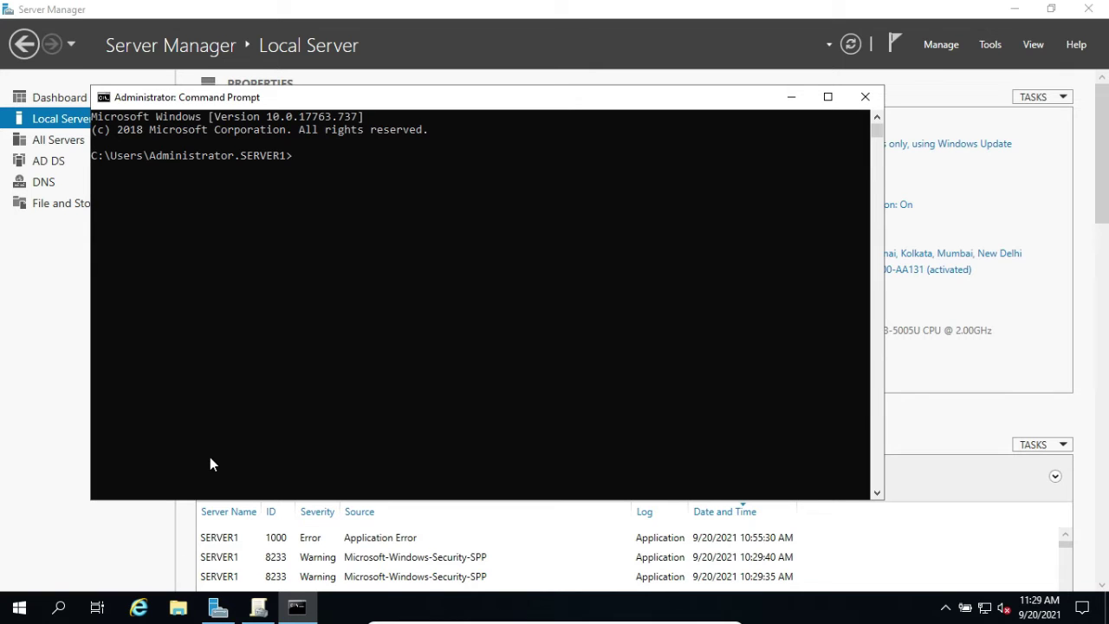
type("gpupdate ")
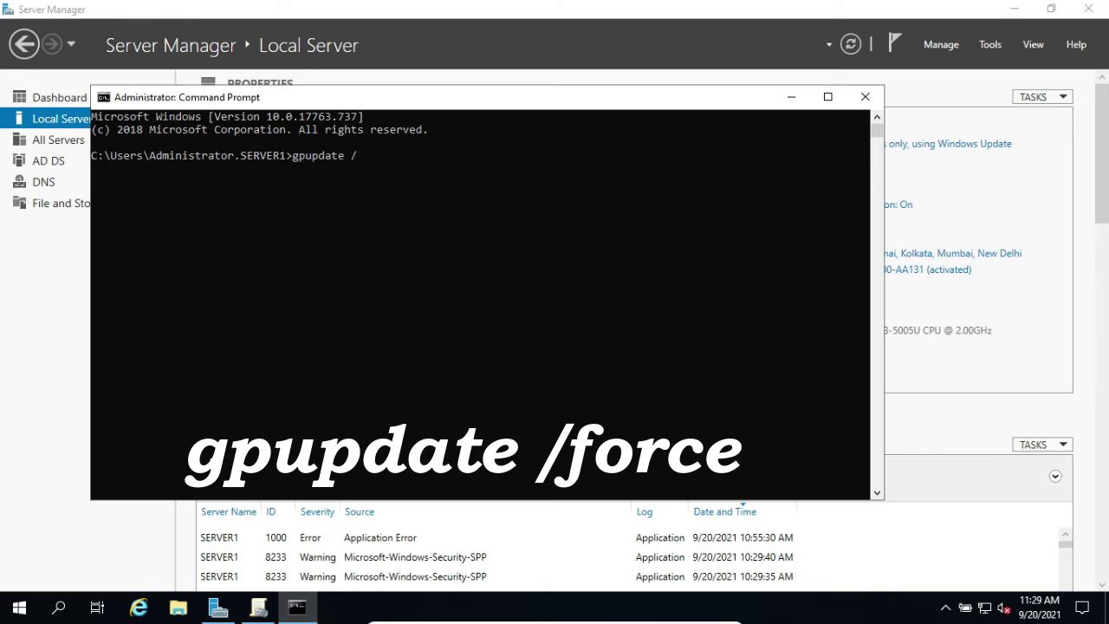
type("/force")
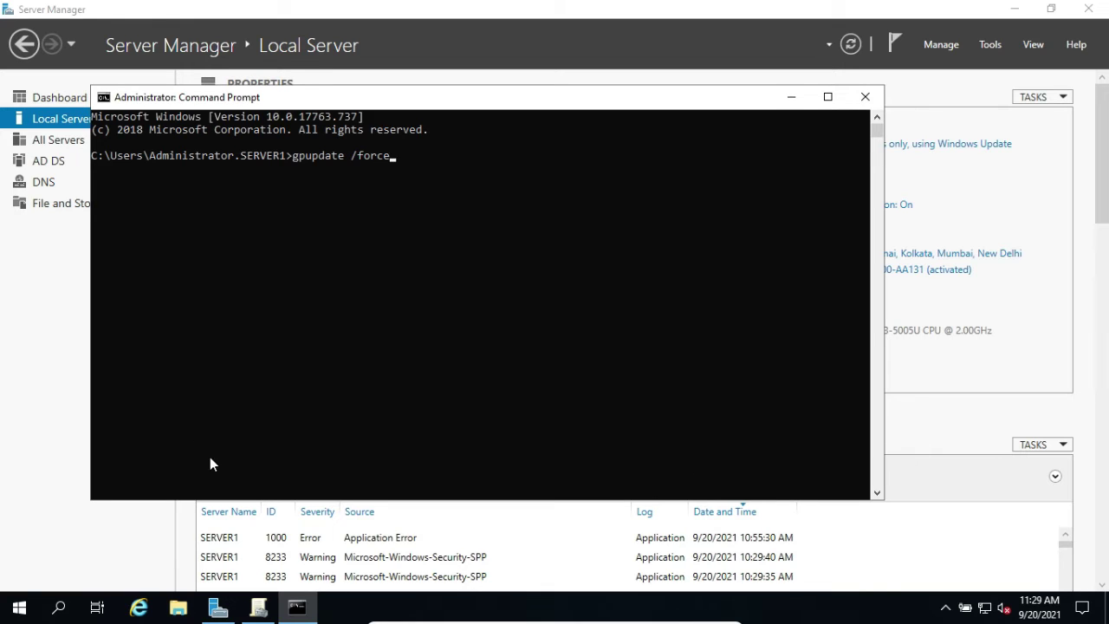
key("Return")
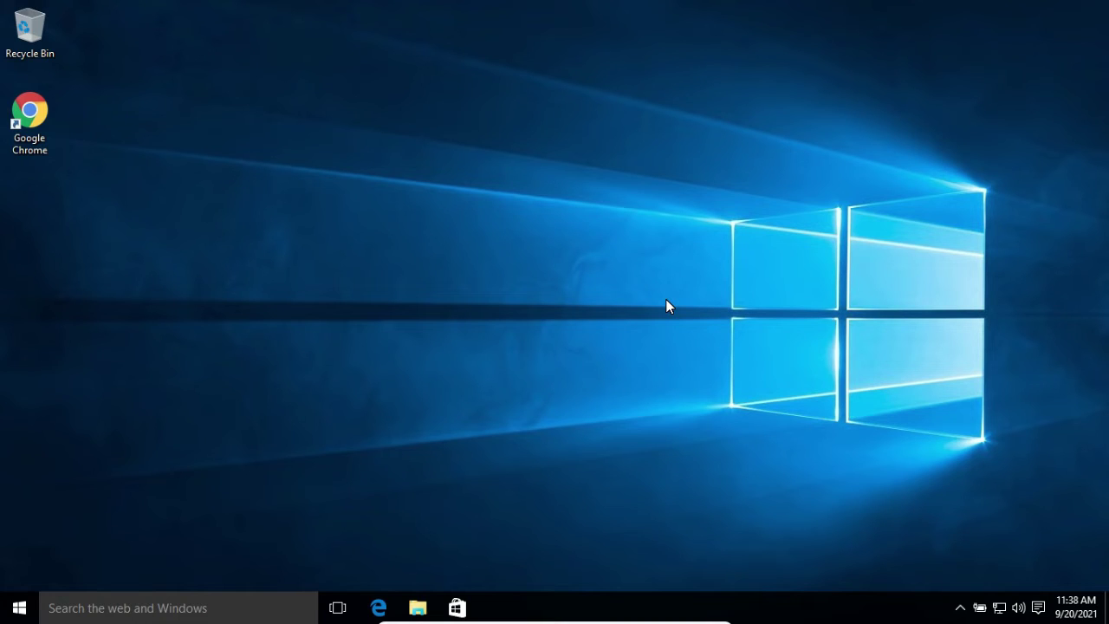
On the client PC, run gpupdate /force in Command Prompt and close the window when the policy update completes.
key("super")
type("cmd")
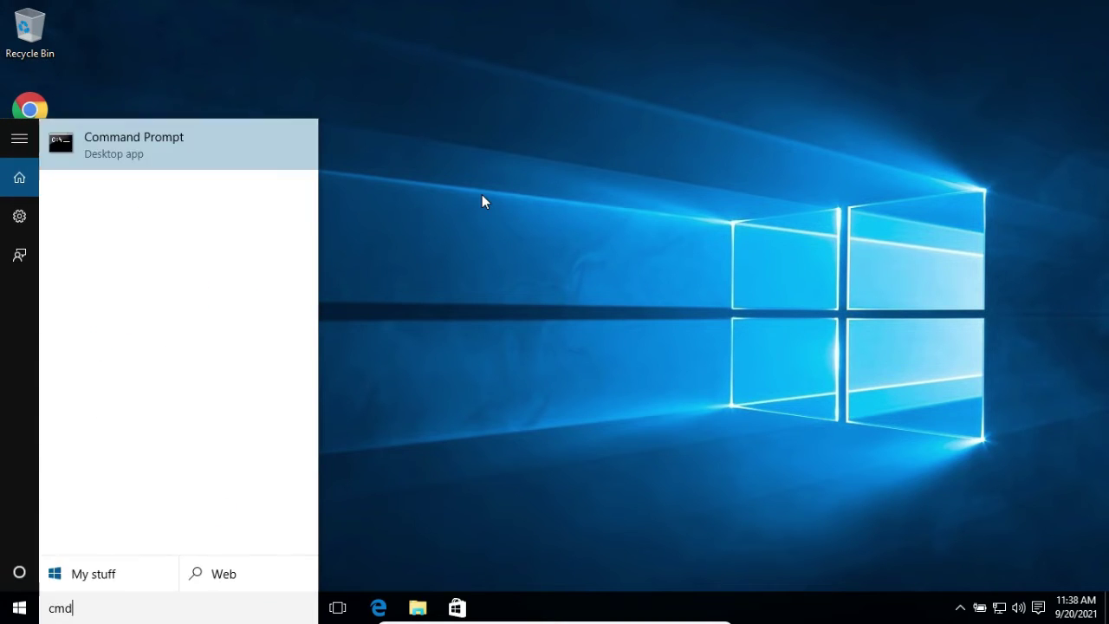
key("Return")
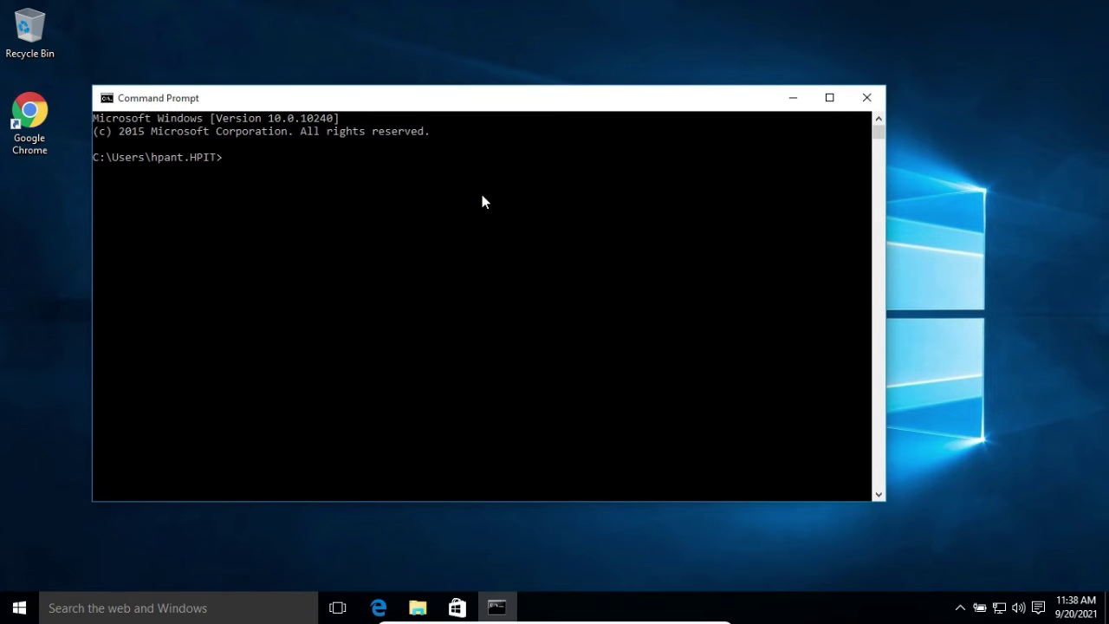
type("gpupdate /force")
key("Return")
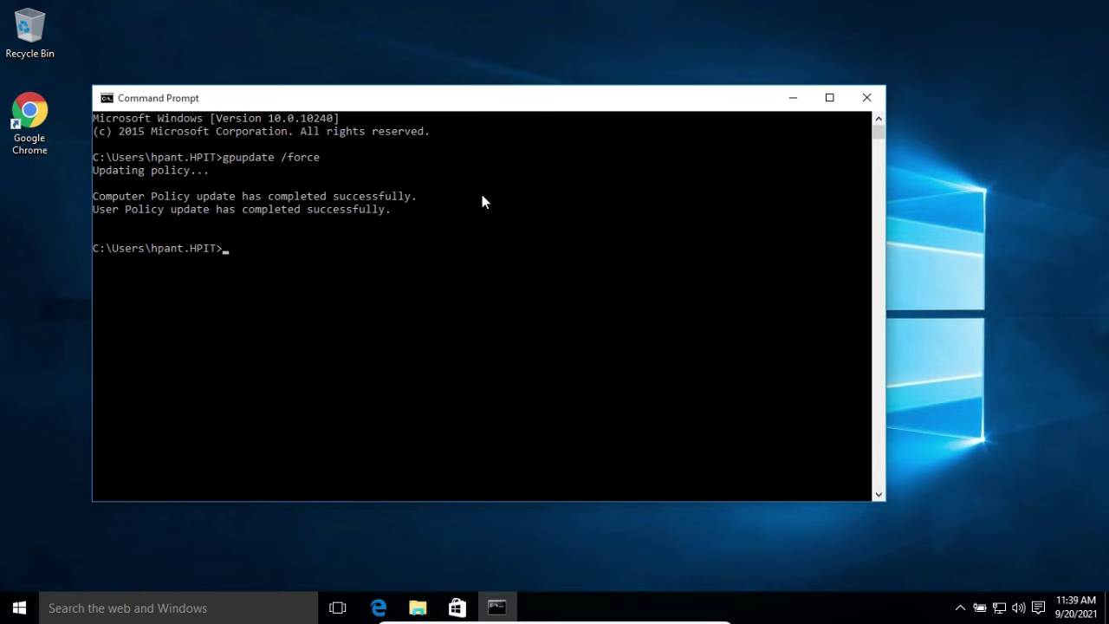
left_click(867, 97)
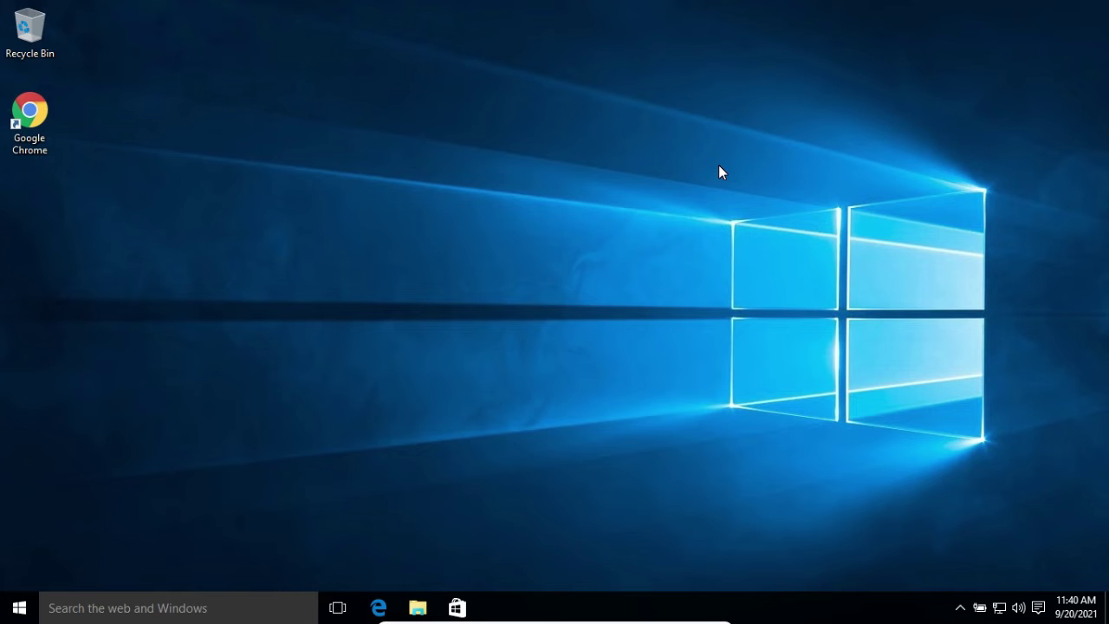
Open facebook.com in Google Chrome on the client PC to test the block.
double_click(30, 113)
type("fa")
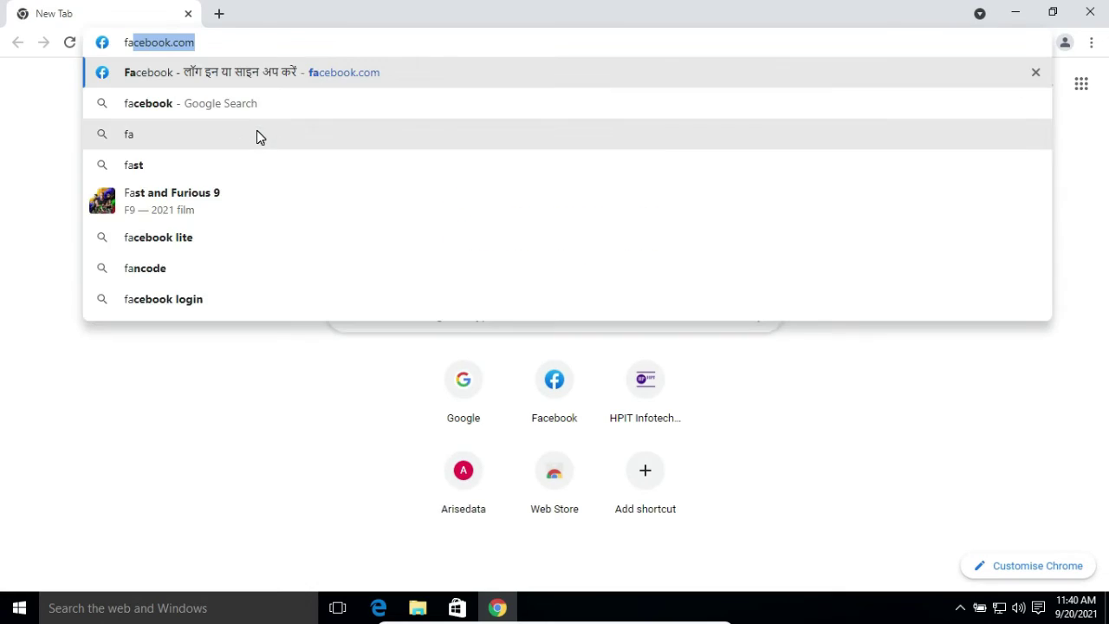
key("Return")
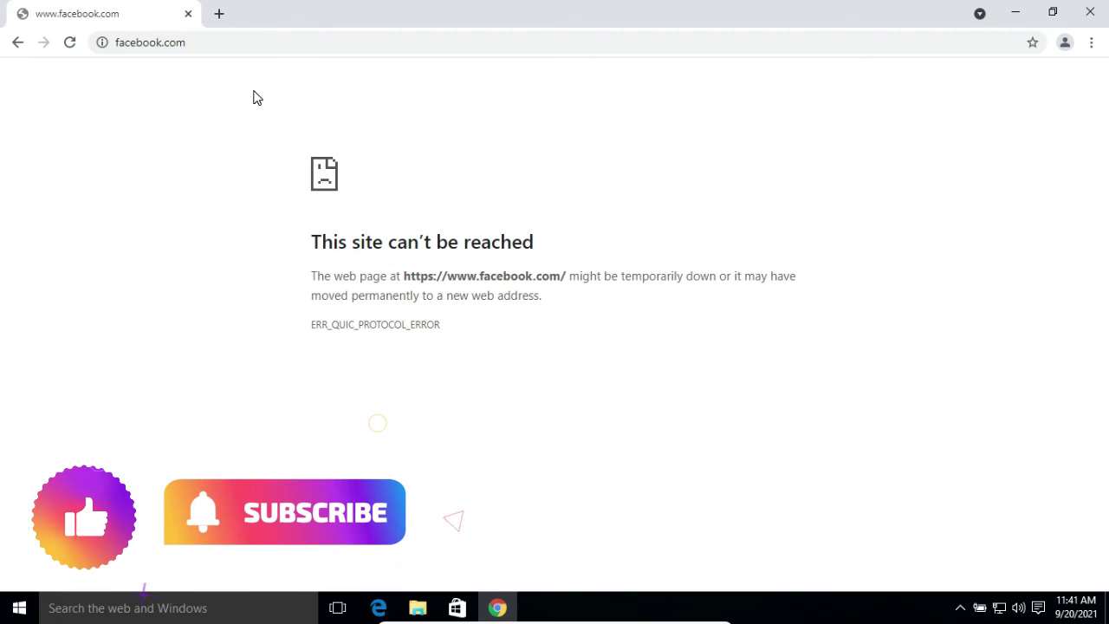
Open hpitinfotech.com and arisedata.co.uk in separate new tabs to test access to other websites.
left_click(219, 14)
type("hpitinfotech.com")
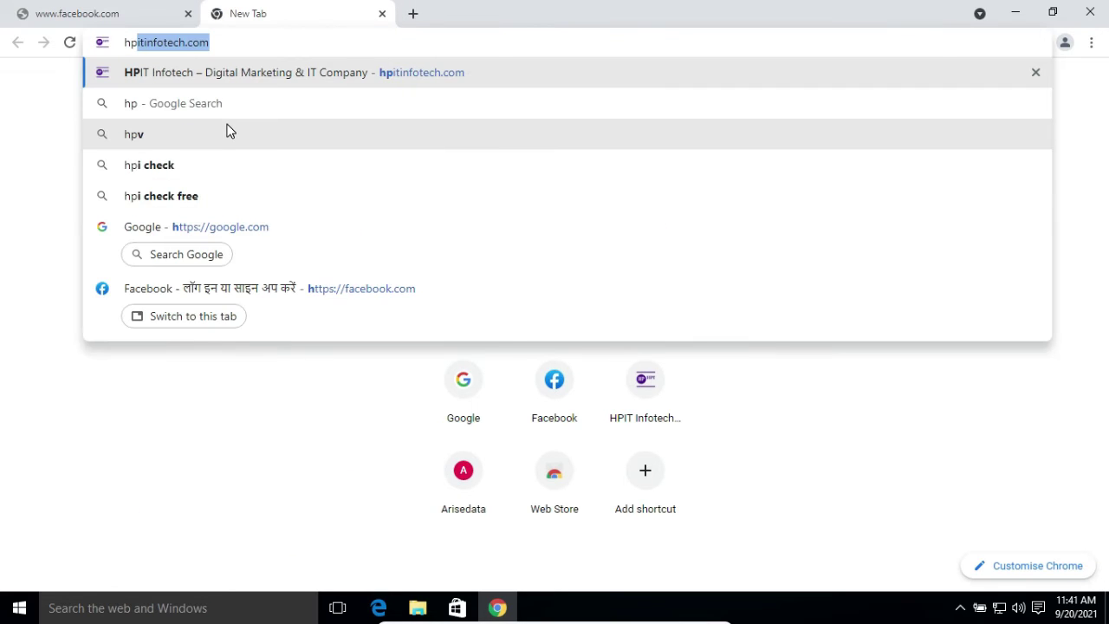
key("Return")
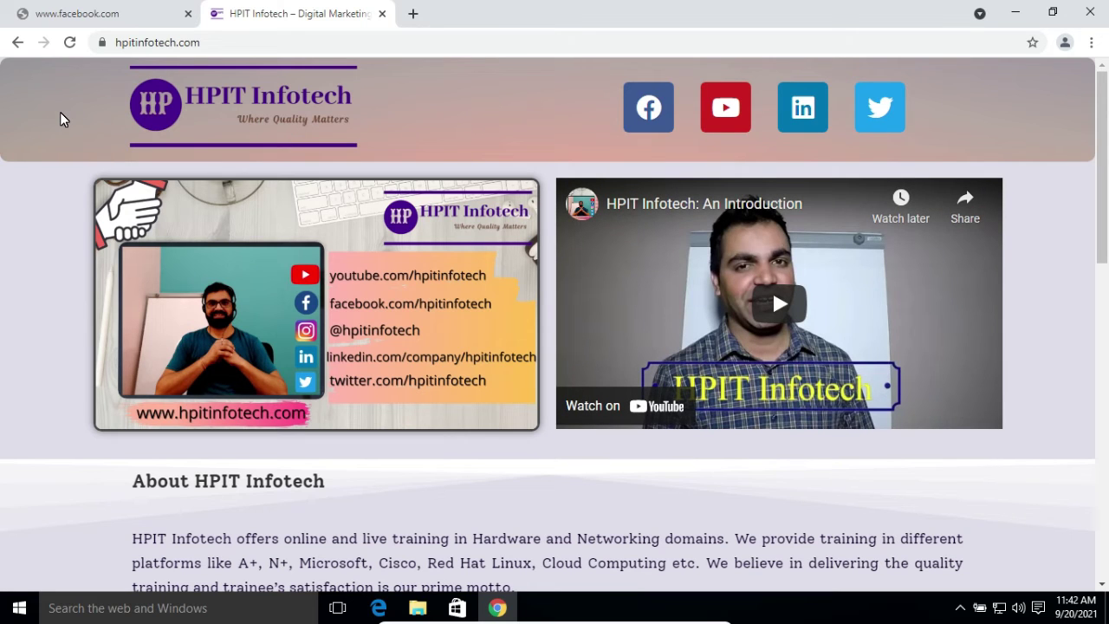
left_click(412, 14)
type("ar")
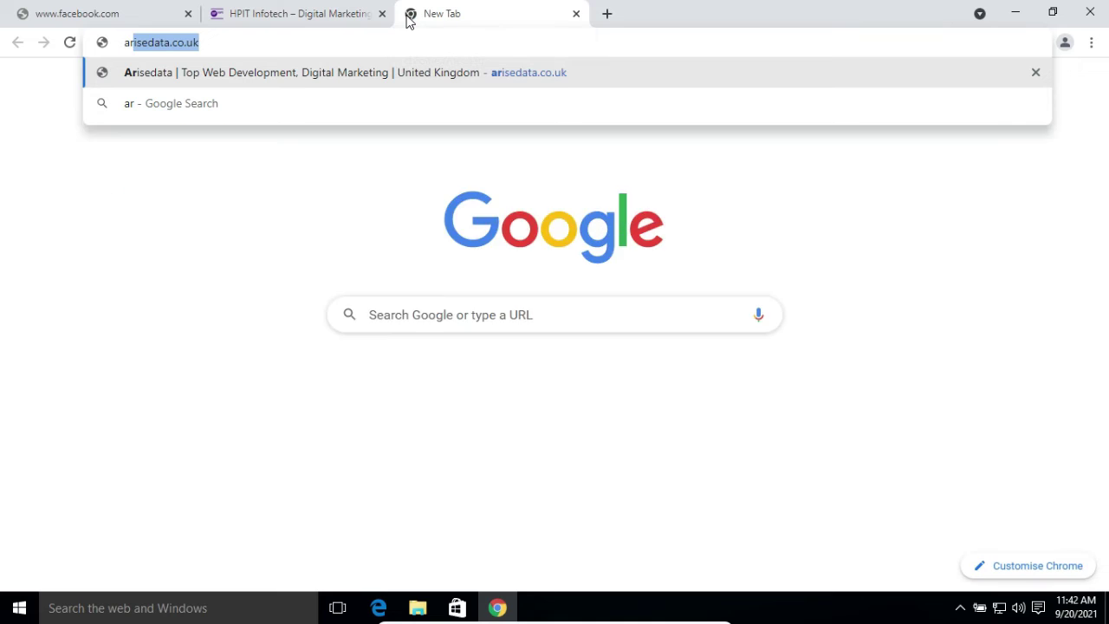
key("Return")
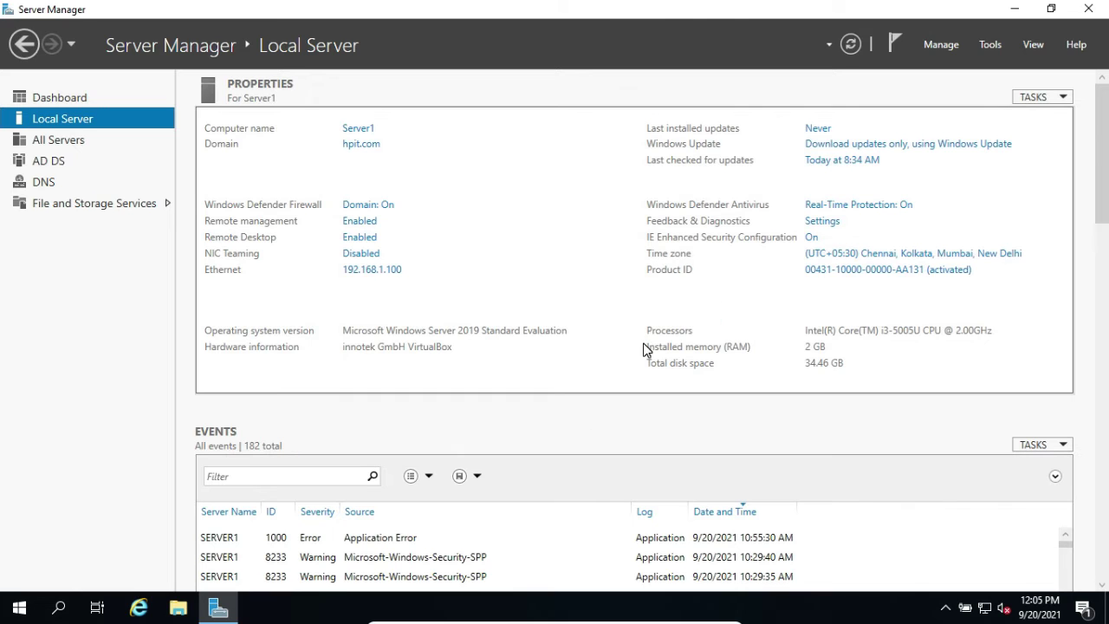
Open Group Policy Management and delete the Block FB link from the Website OU, keeping the GPO itself.
left_click(991, 44)
left_click(910, 282)
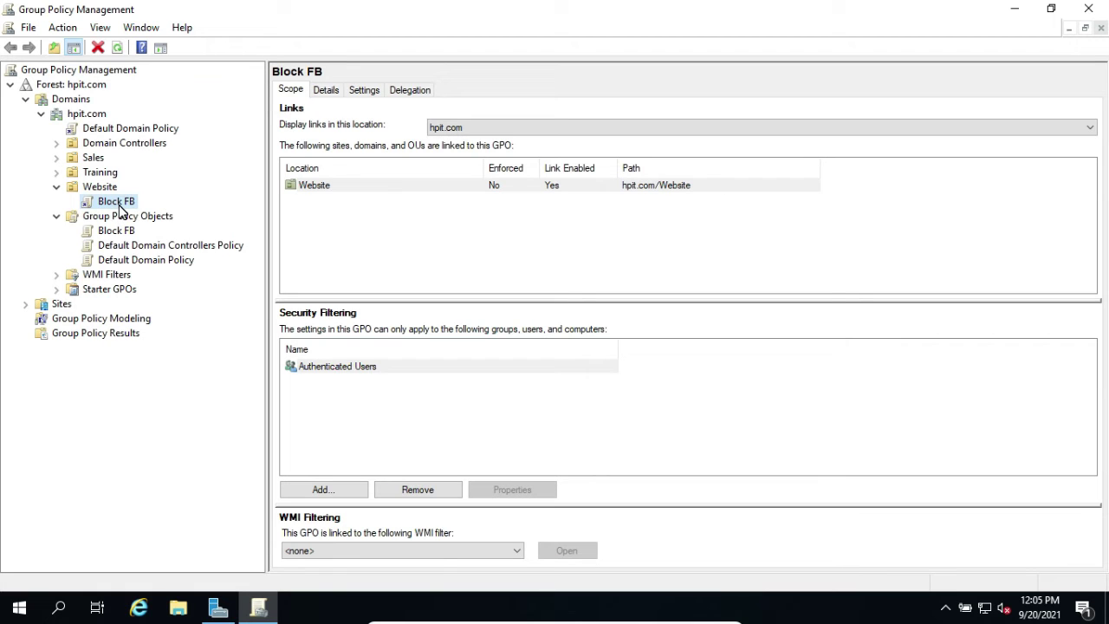
right_click(119, 208)
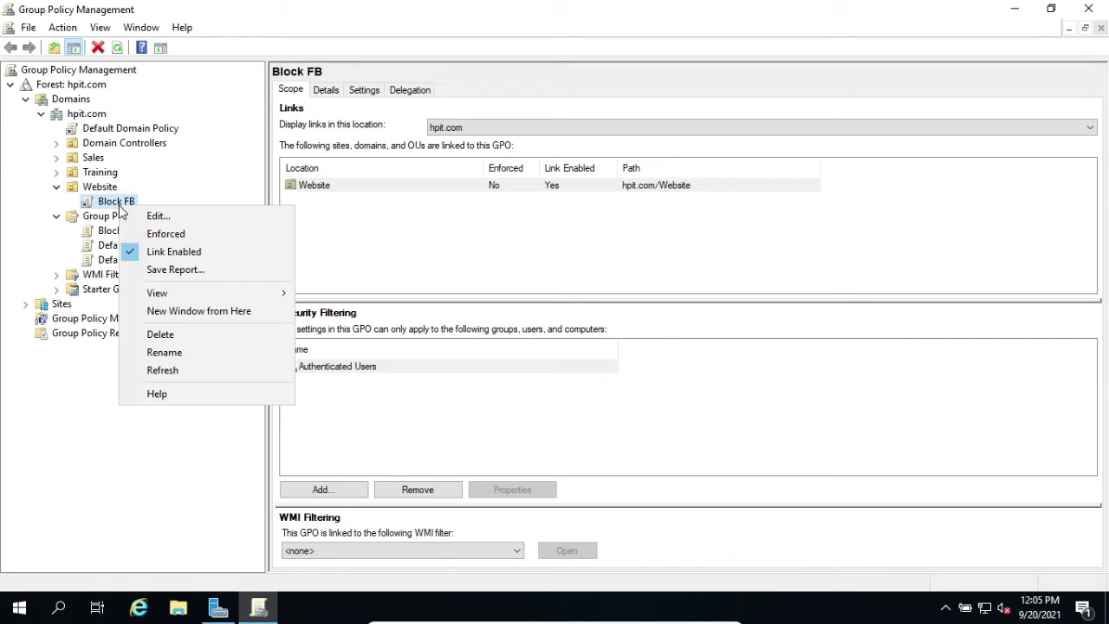
left_click(163, 336)
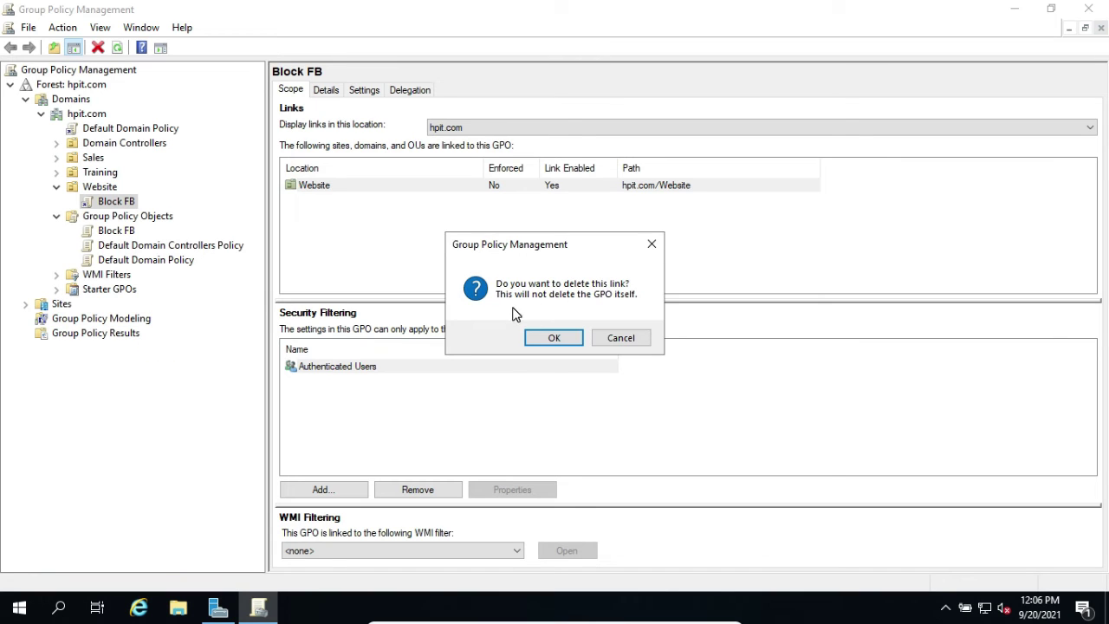
left_click(563, 337)
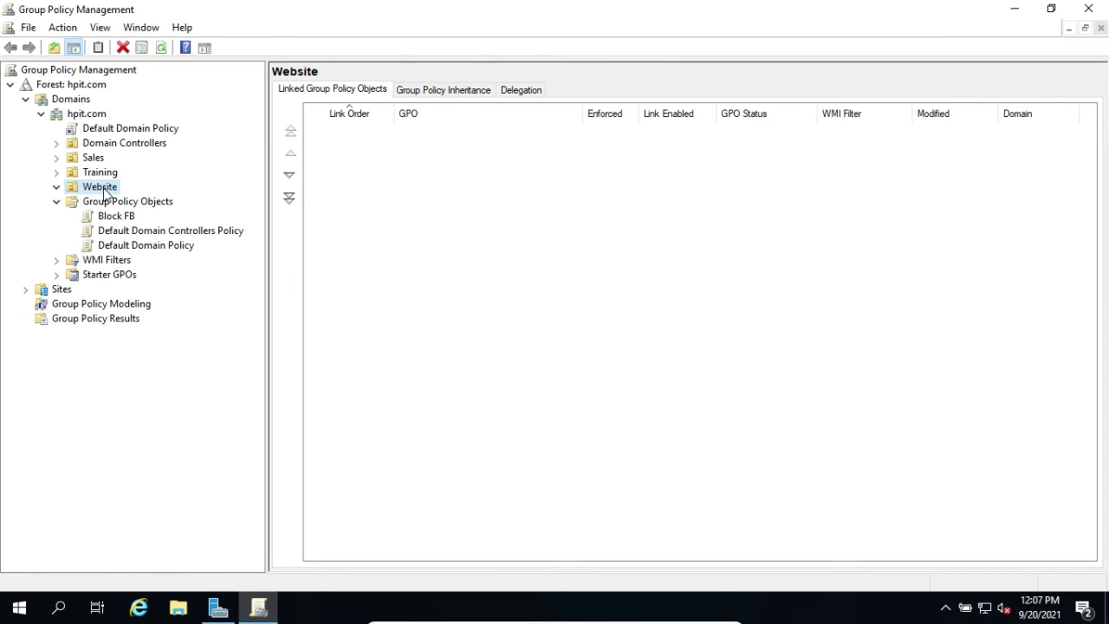
Create a GPO named "Block all exclude hpitinfotech" and link it to the Website OU.
right_click(104, 192)
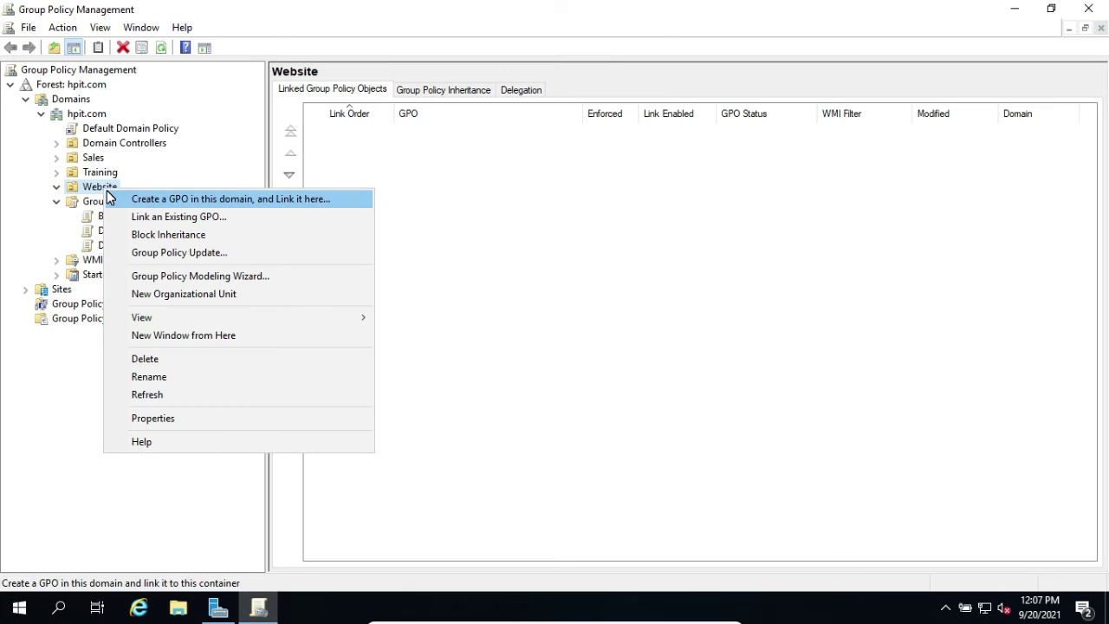
left_click(152, 200)
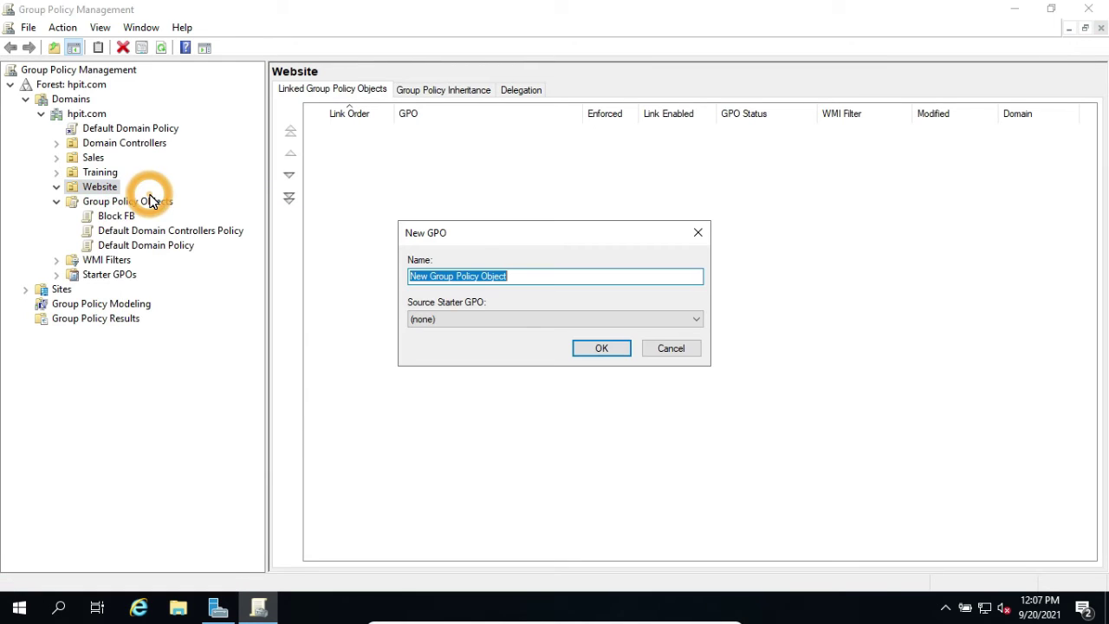
type("Block all exclude hpitinfotech")
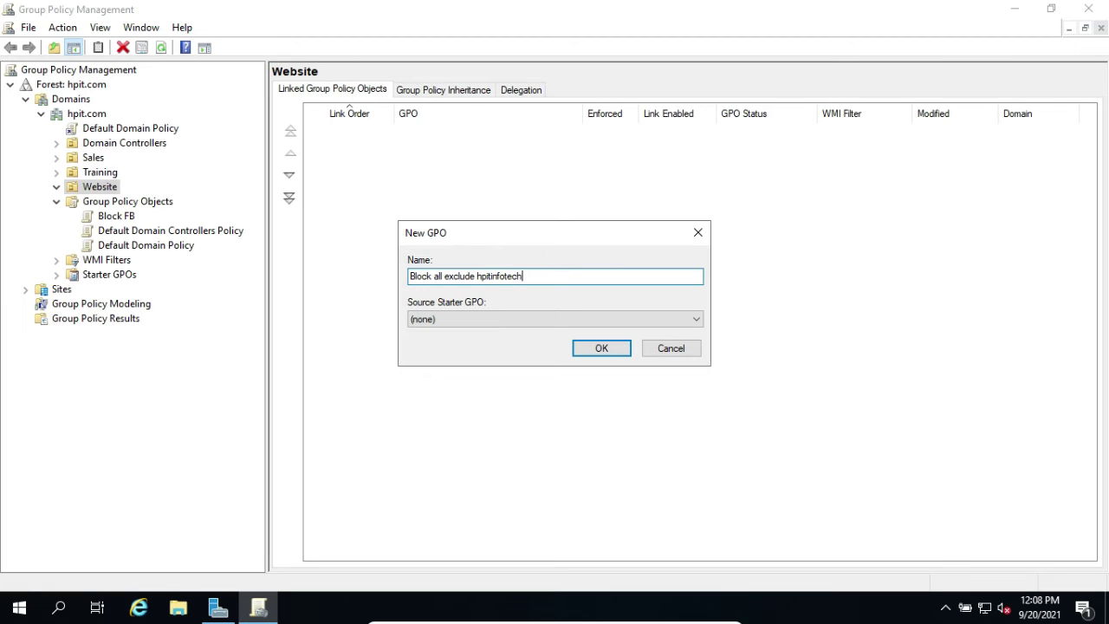
left_click(585, 350)
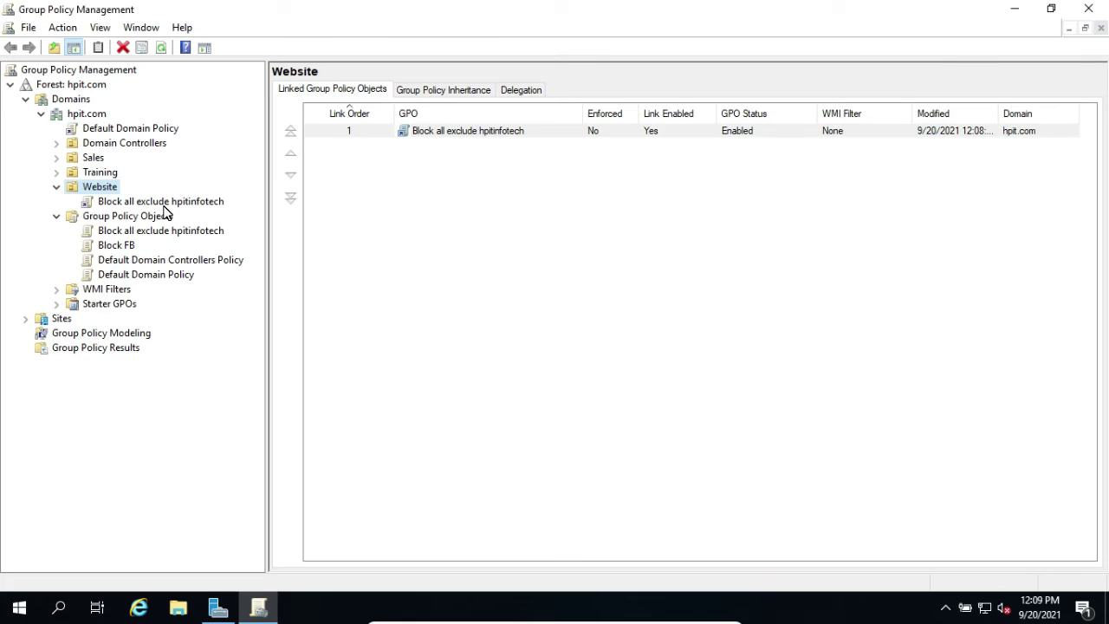
Open the Website OU's "Block all exclude hpitinfotech" GPO for editing in a maximized editor window.
left_click(165, 202)
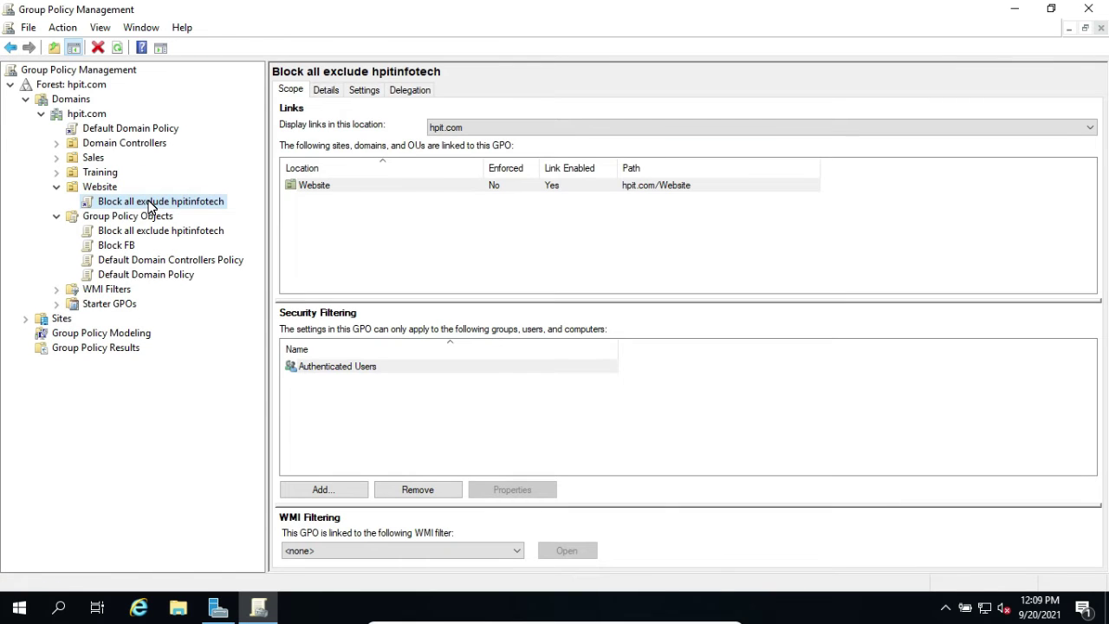
right_click(149, 206)
left_click(196, 211)
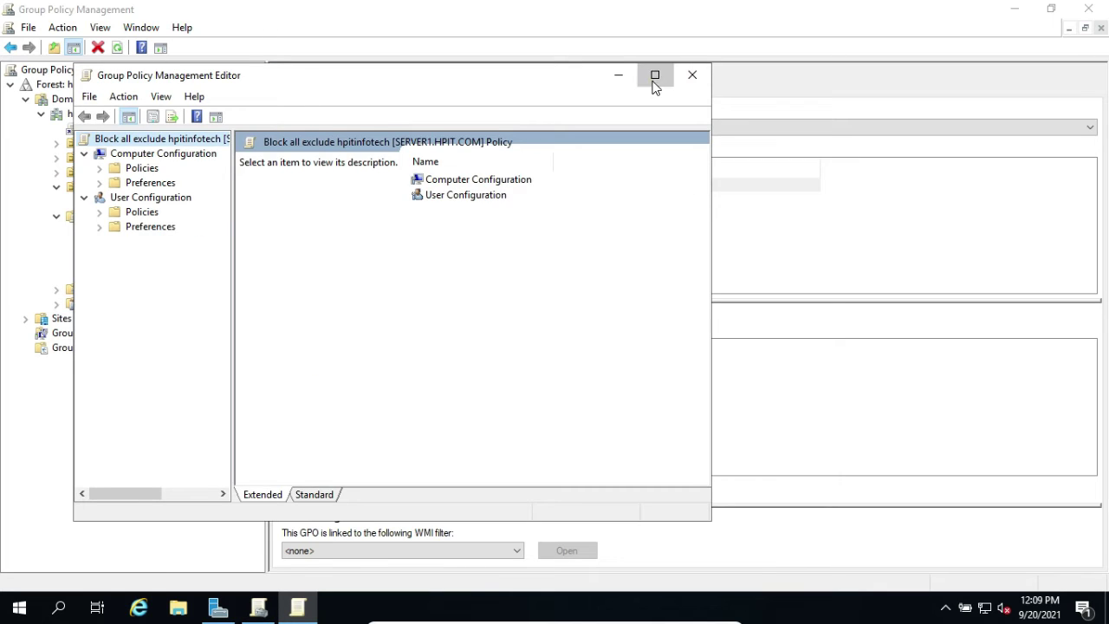
left_click(654, 75)
left_click_drag(157, 198, 244, 199)
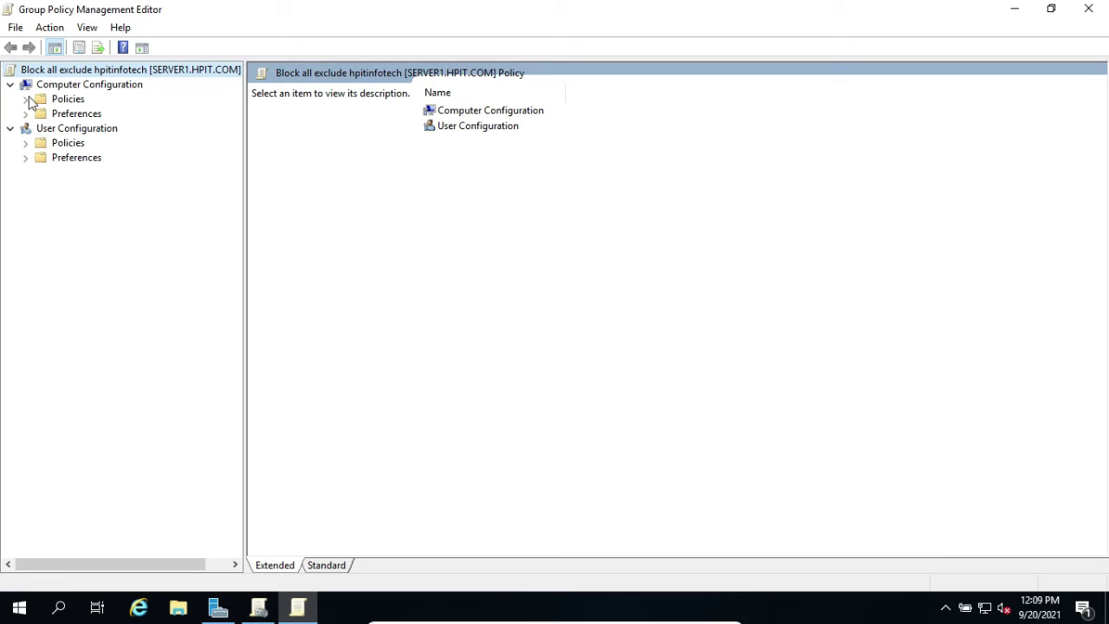
Under Computer Configuration policies, expand Windows Settings and Security Settings and open the Windows Defender Firewall with Advanced Security node.
left_click(26, 99)
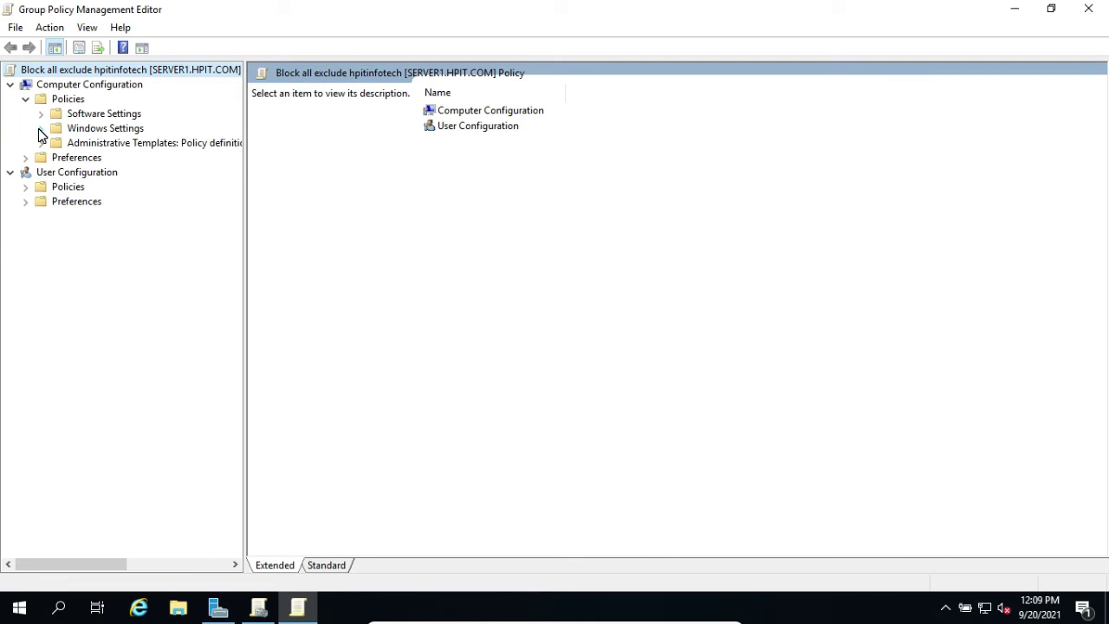
left_click(41, 128)
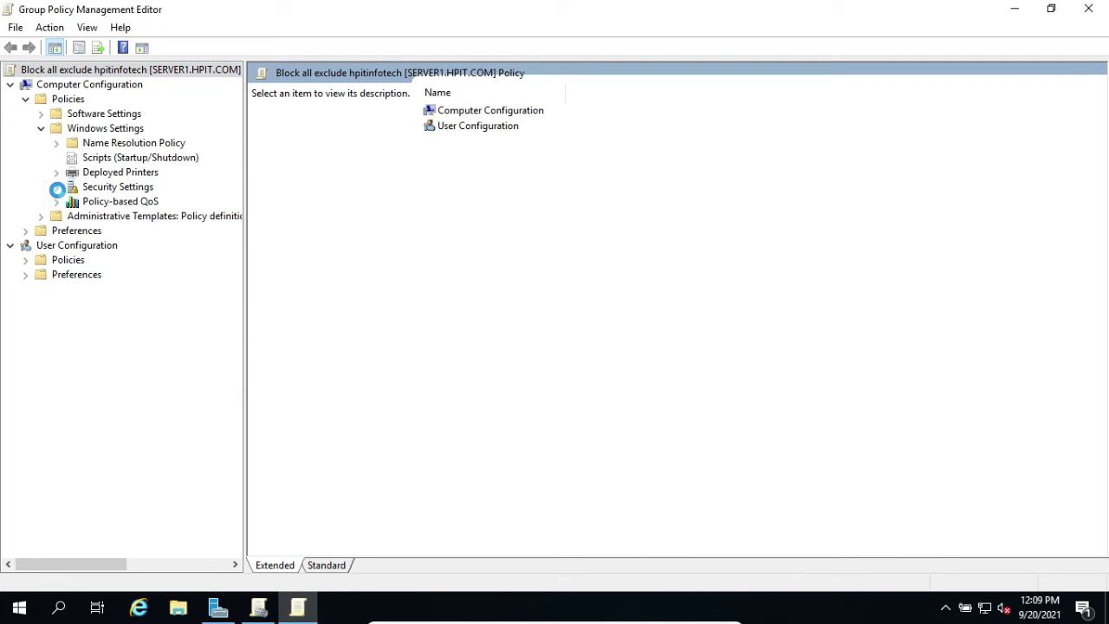
left_click(57, 187)
left_click_drag(243, 271, 426, 286)
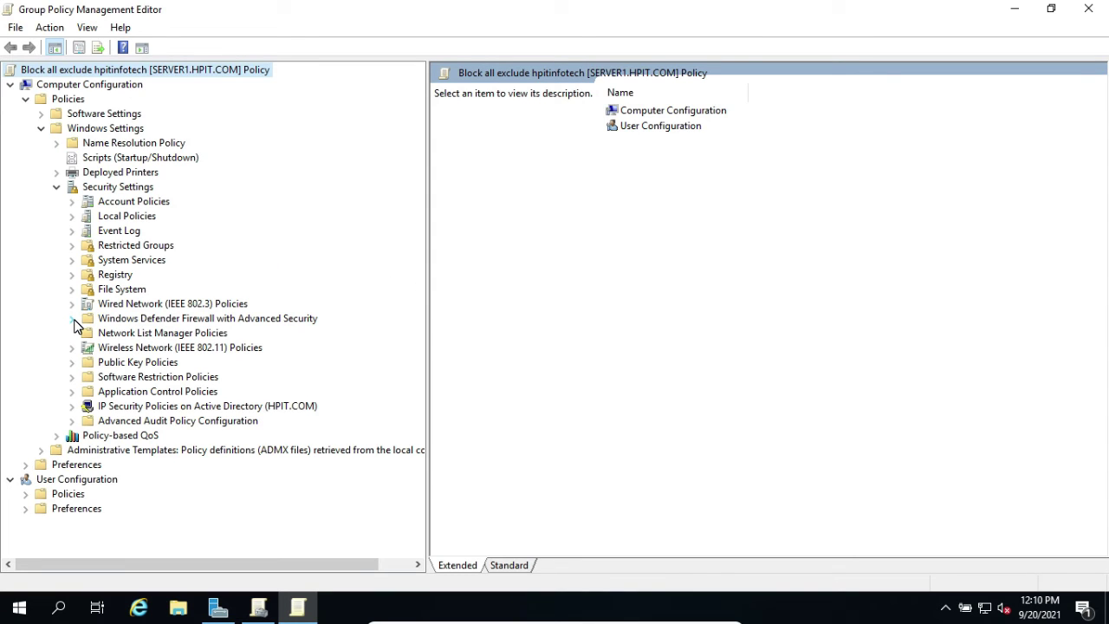
left_click(73, 318)
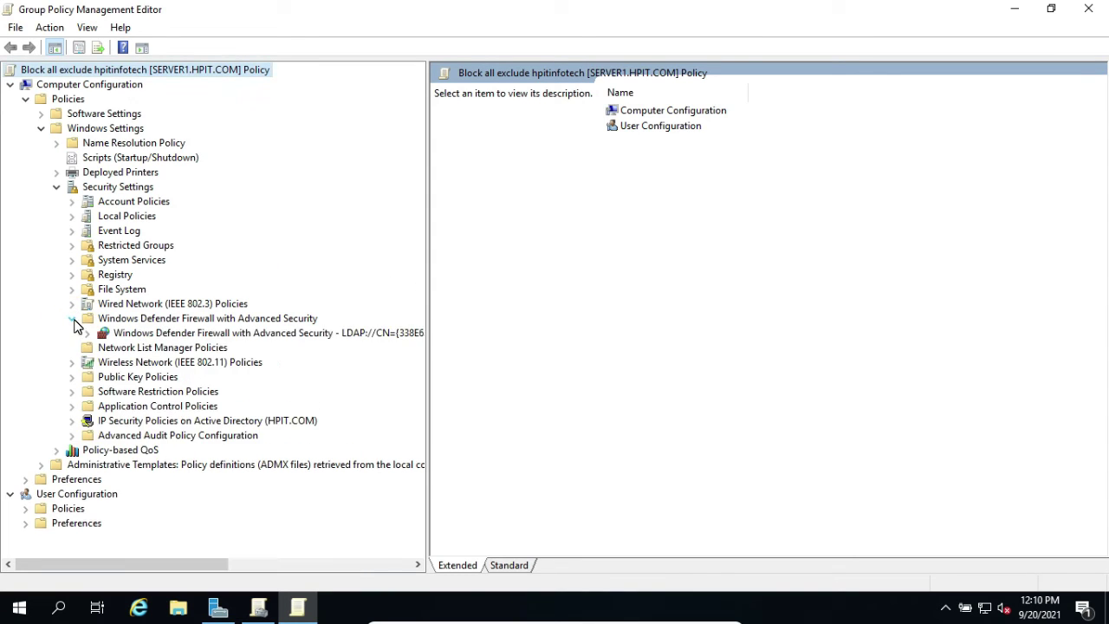
left_click(146, 334)
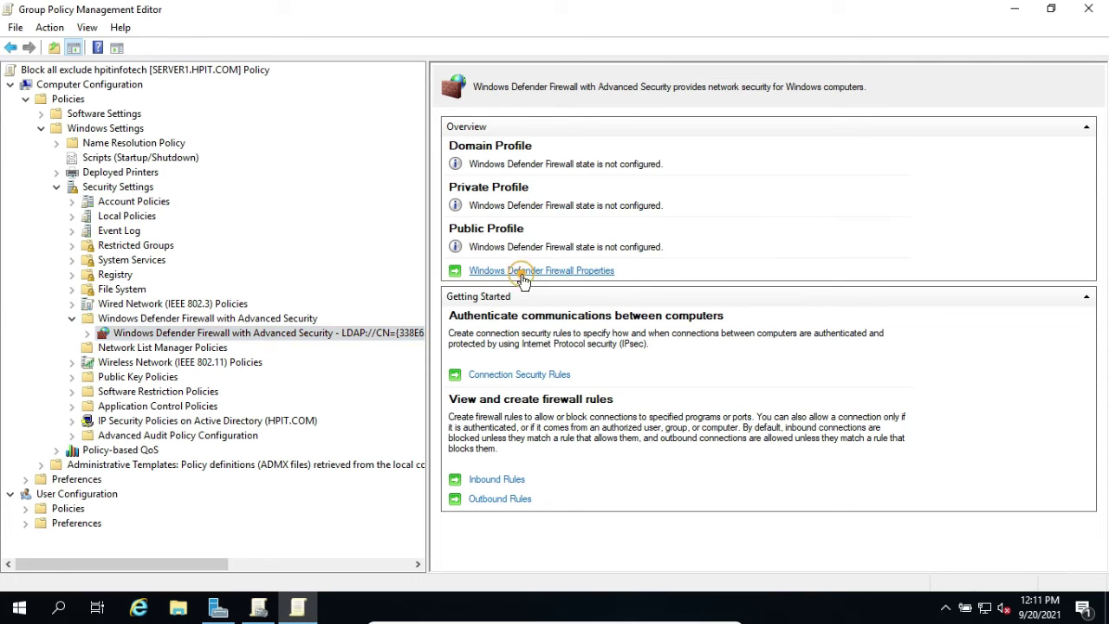
Open the Windows Defender Firewall properties, review the profiles, and set the Domain Profile's firewall state to On (recommended).
left_click(522, 272)
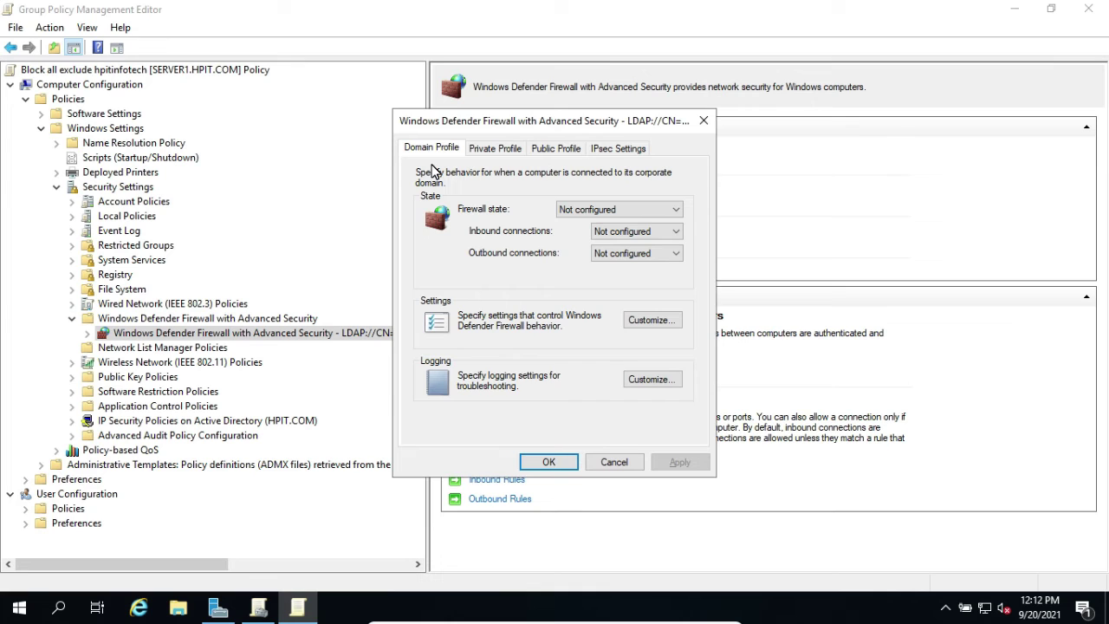
left_click(219, 609)
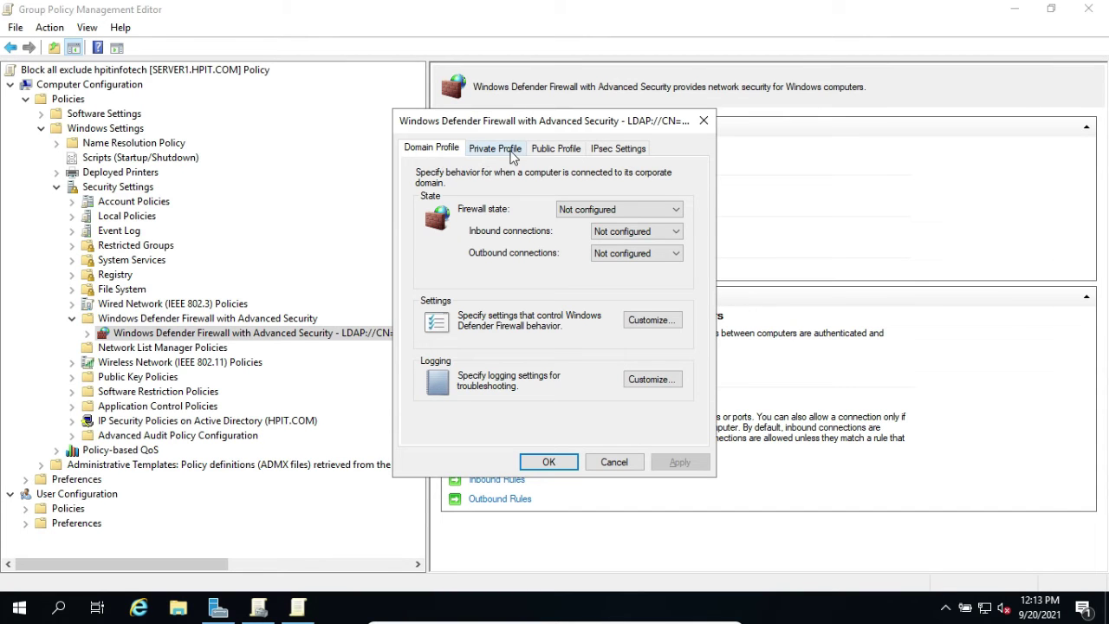
left_click(541, 151)
left_click(494, 149)
left_click(447, 149)
left_click(642, 215)
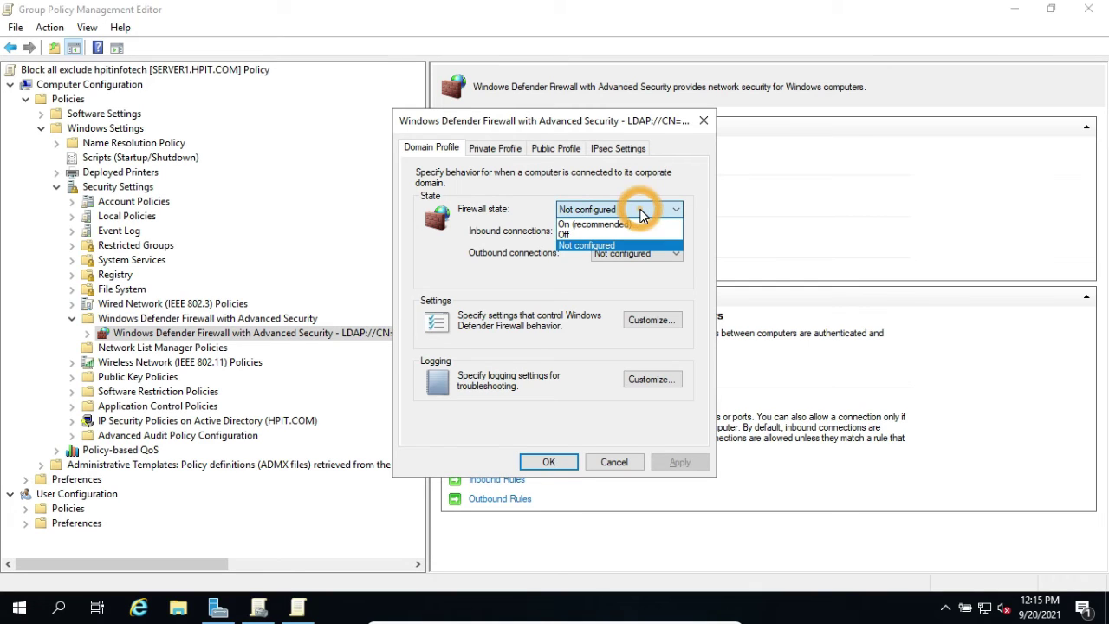
left_click(618, 224)
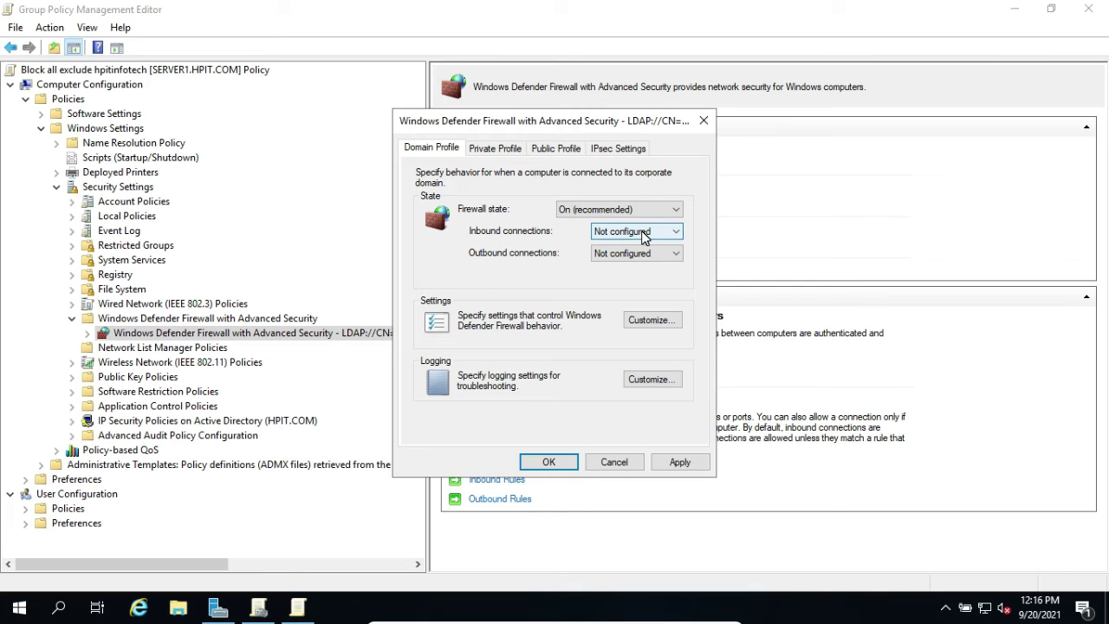
Set the Domain Profile's inbound connections to Block (default) and outbound connections to Block, and apply the firewall properties.
left_click(645, 234)
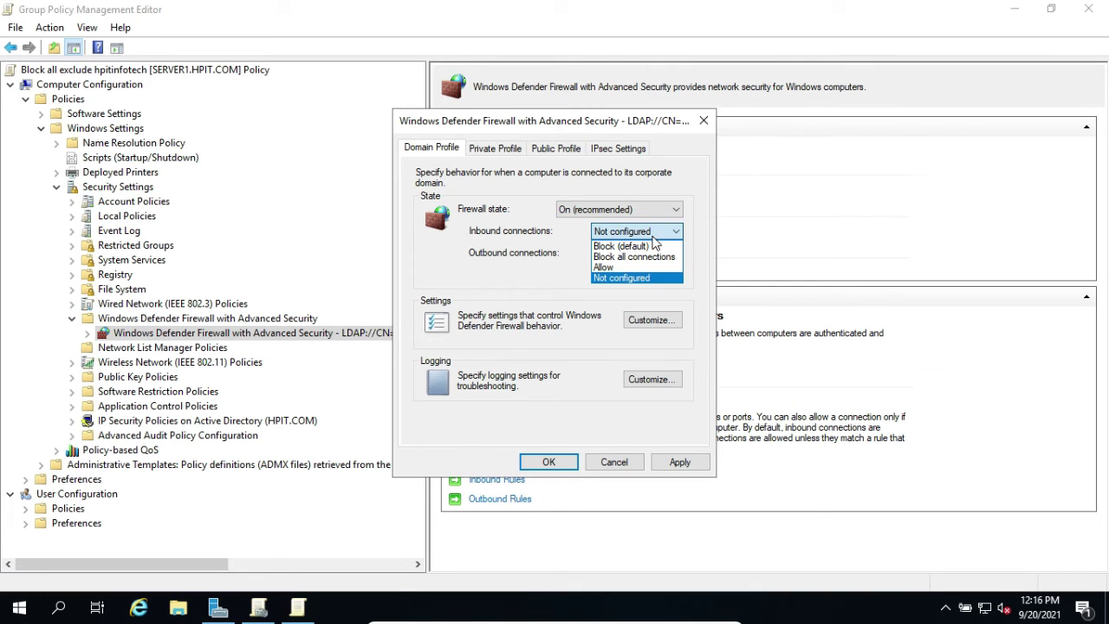
left_click(642, 248)
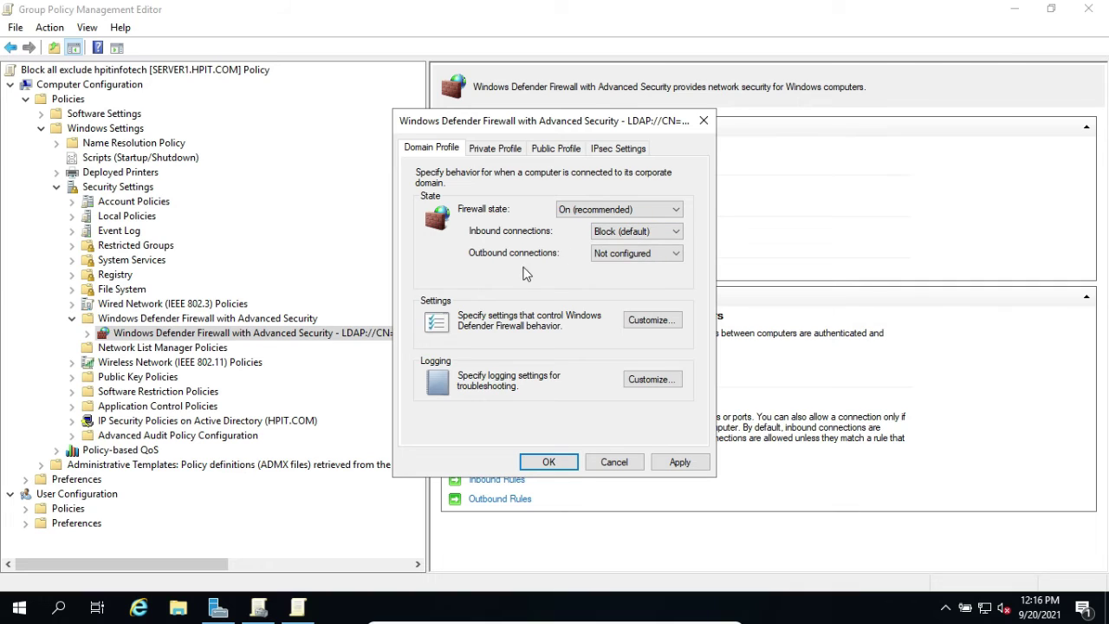
left_click(669, 255)
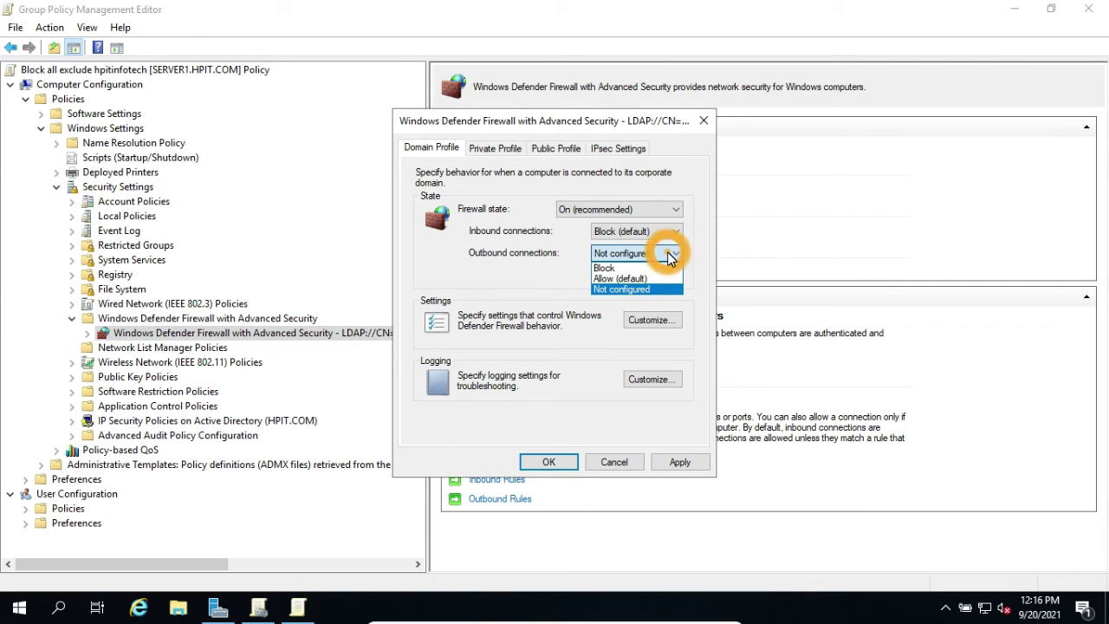
left_click(619, 269)
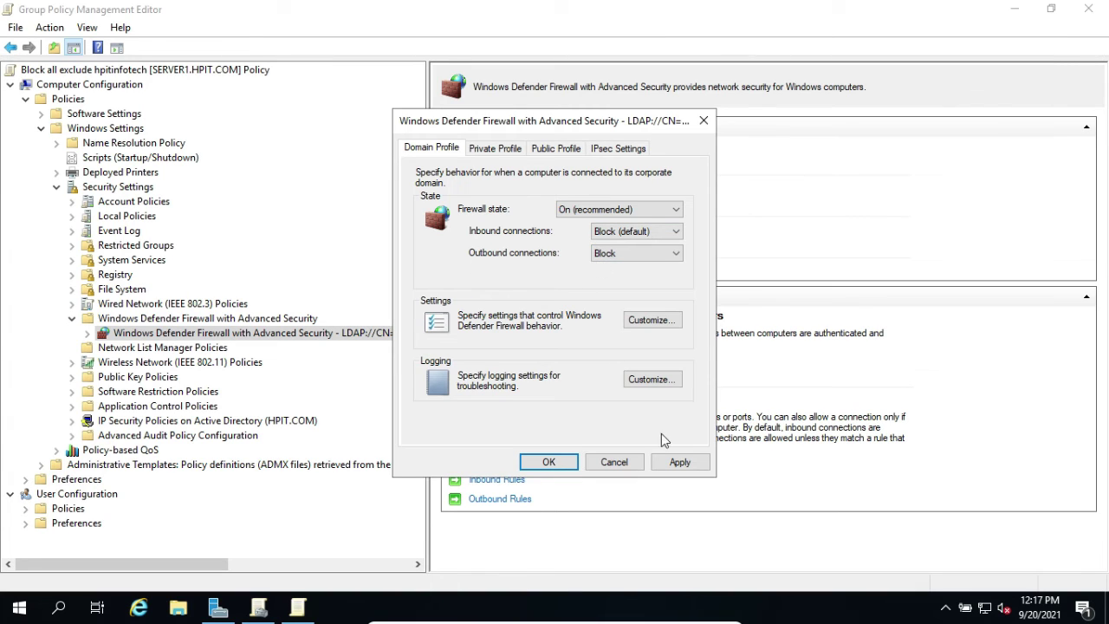
left_click(678, 463)
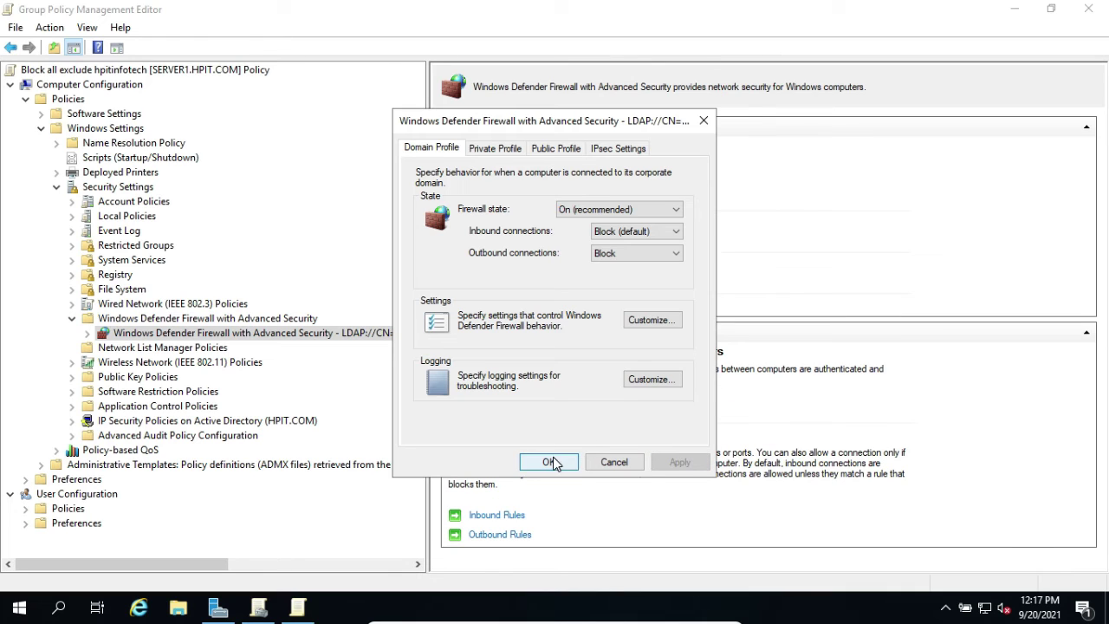
left_click(553, 462)
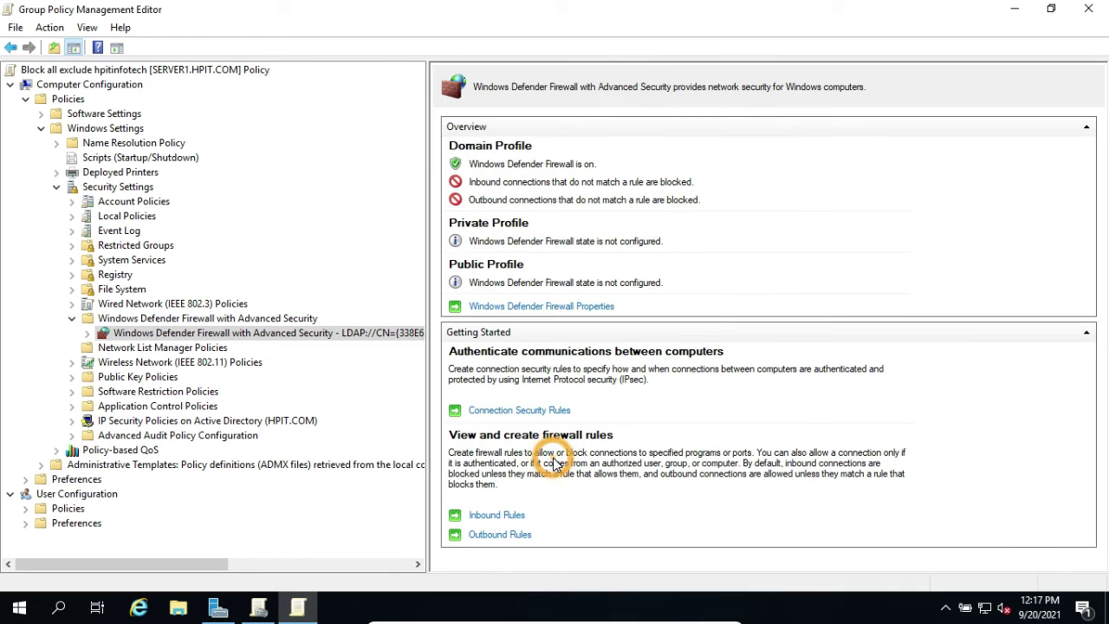
Start a new rule under the GPO's Outbound Rules and choose Custom as its rule type.
left_click(89, 338)
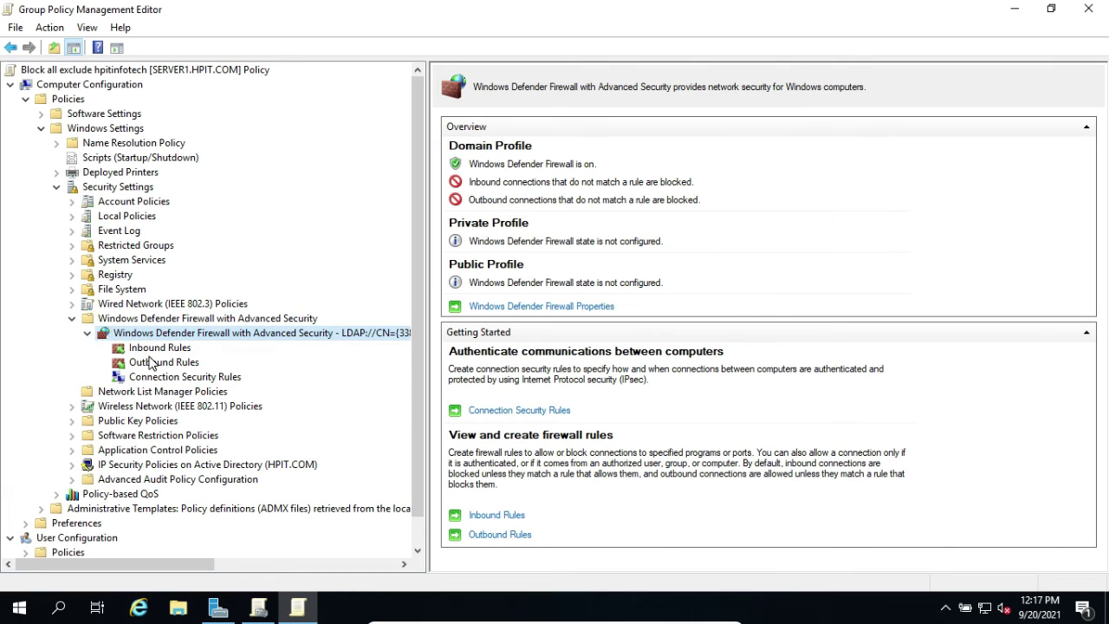
left_click(153, 364)
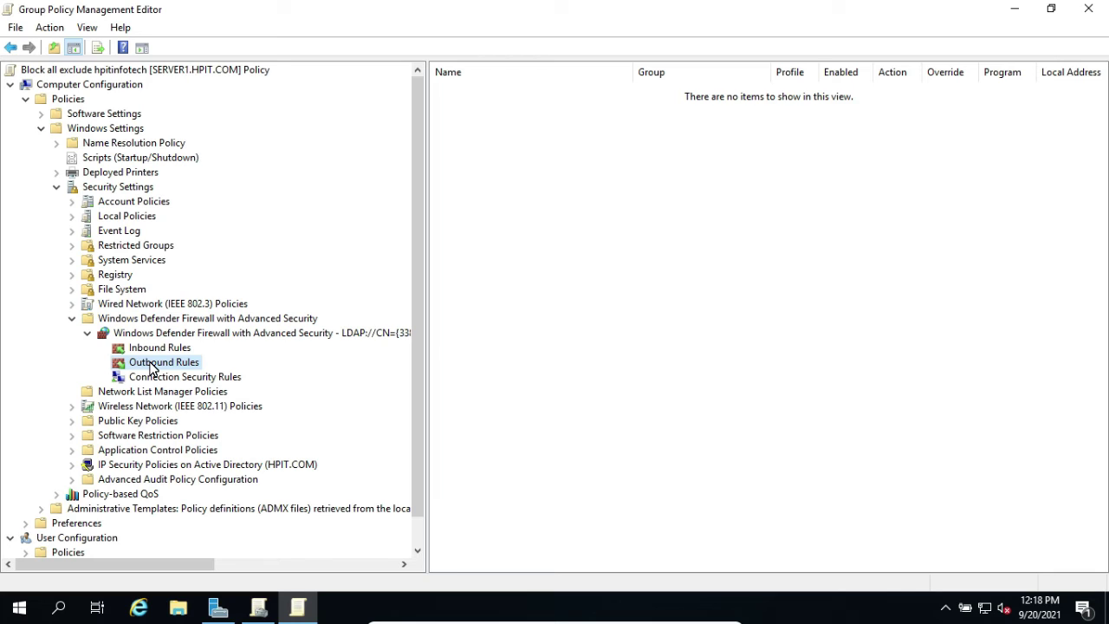
right_click(152, 367)
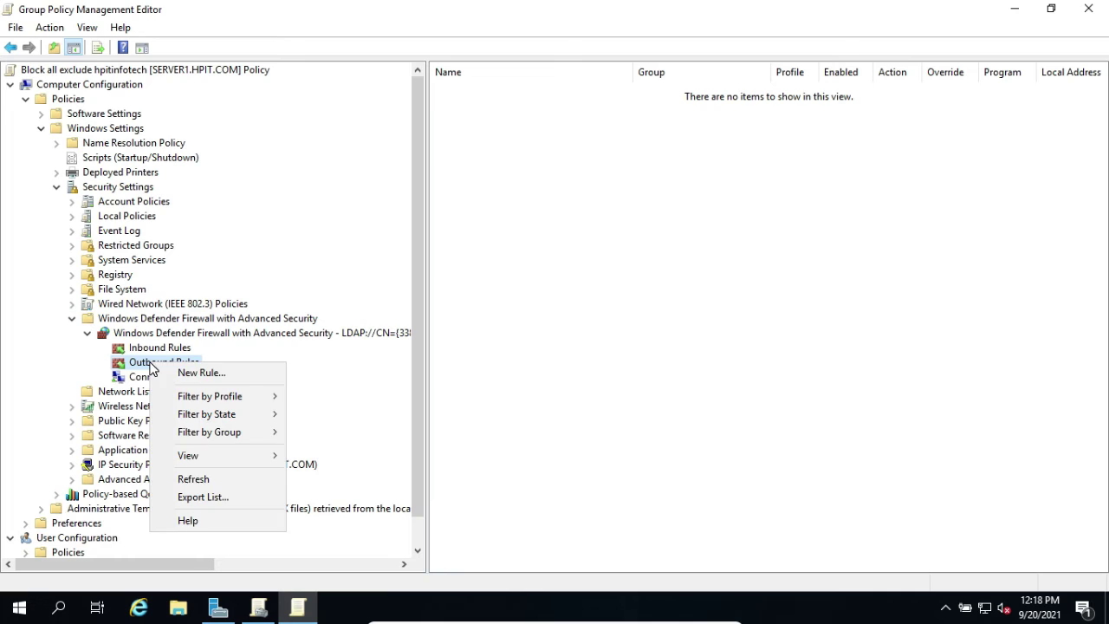
left_click(182, 372)
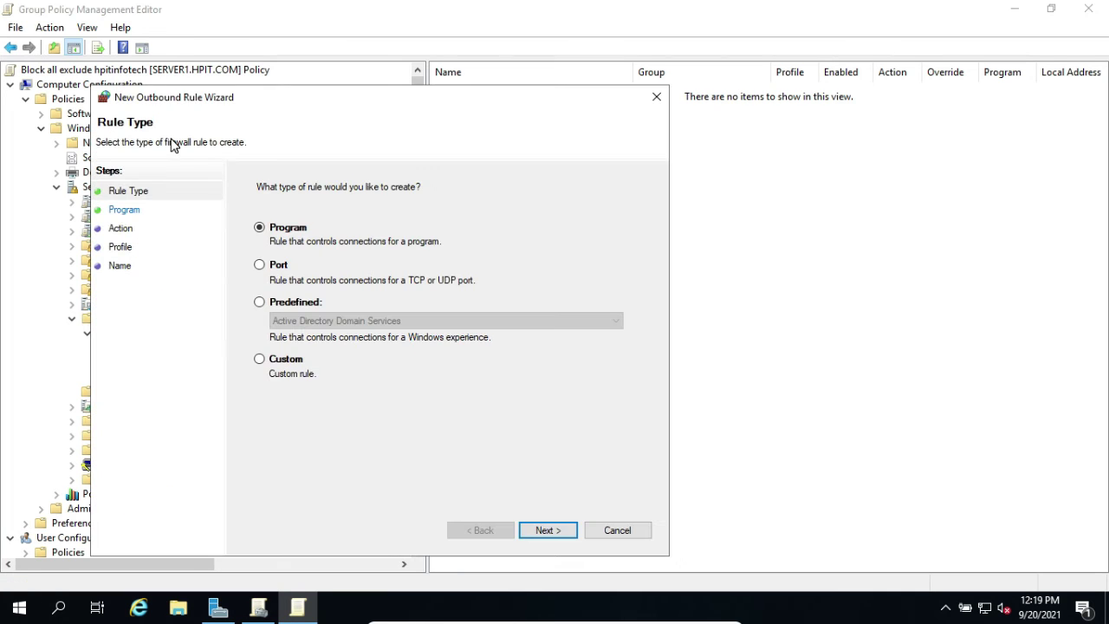
left_click(262, 364)
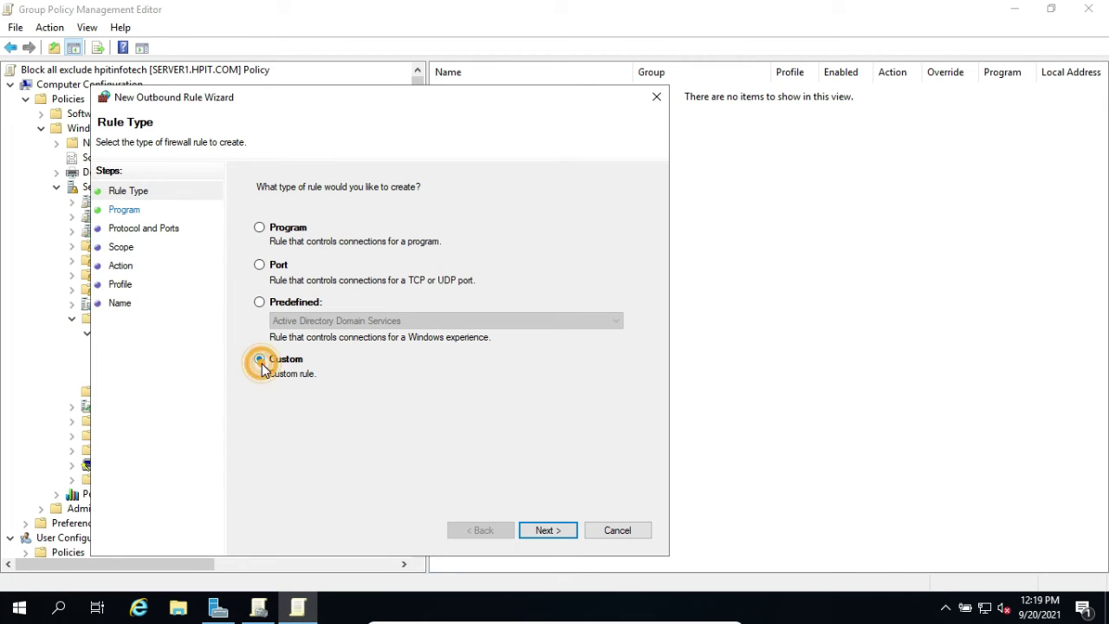
left_click(554, 531)
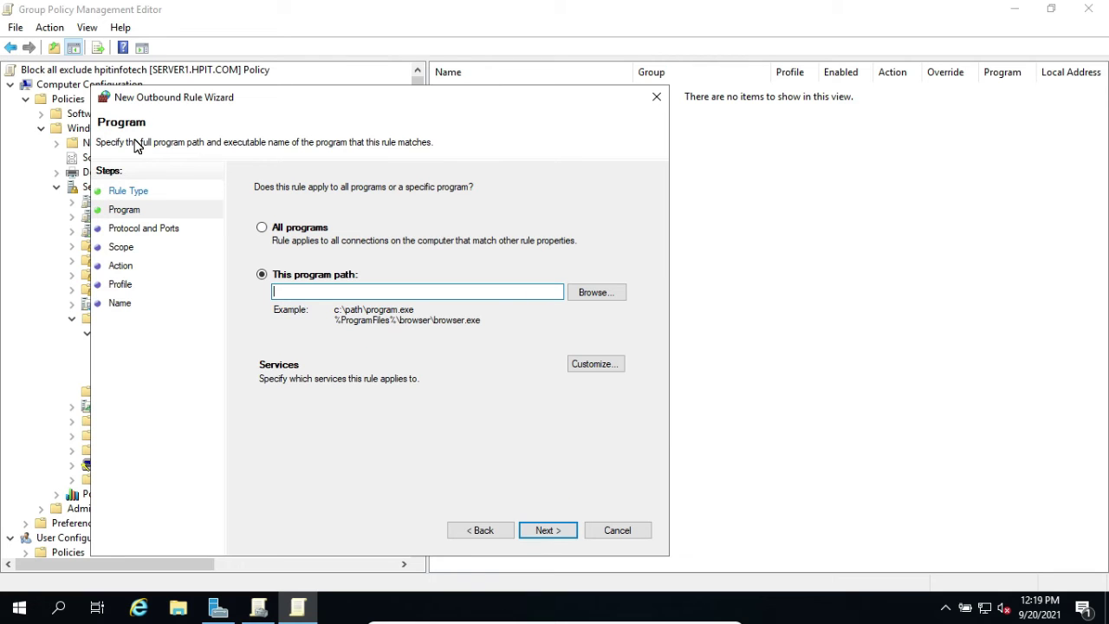
Apply the outbound rule to all programs, keep the protocol type as Any, and proceed to the rule's scope.
left_click(263, 227)
left_click(547, 529)
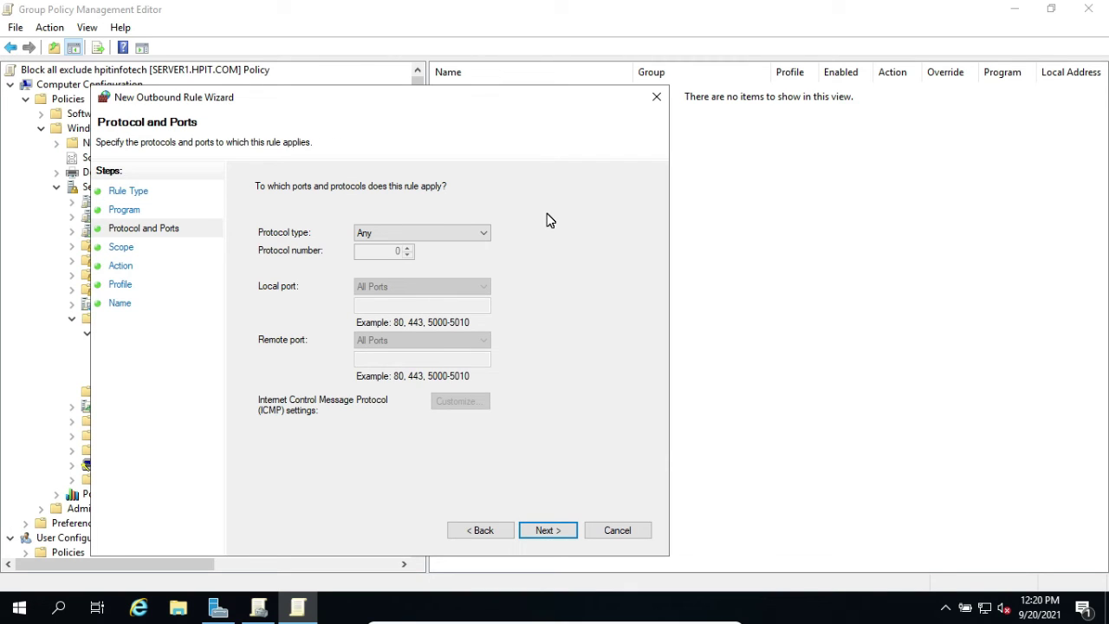
left_click(559, 534)
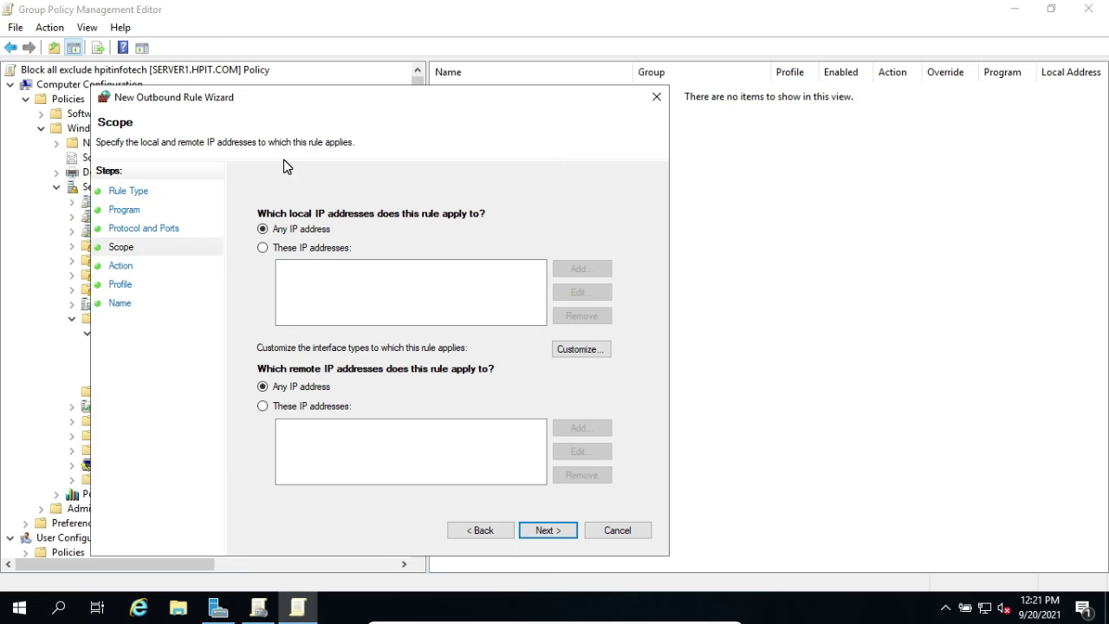
Open Command Prompt on the server, look up hpitinfotech.com's IP address with nslookup, and ping the same domain.
key("super")
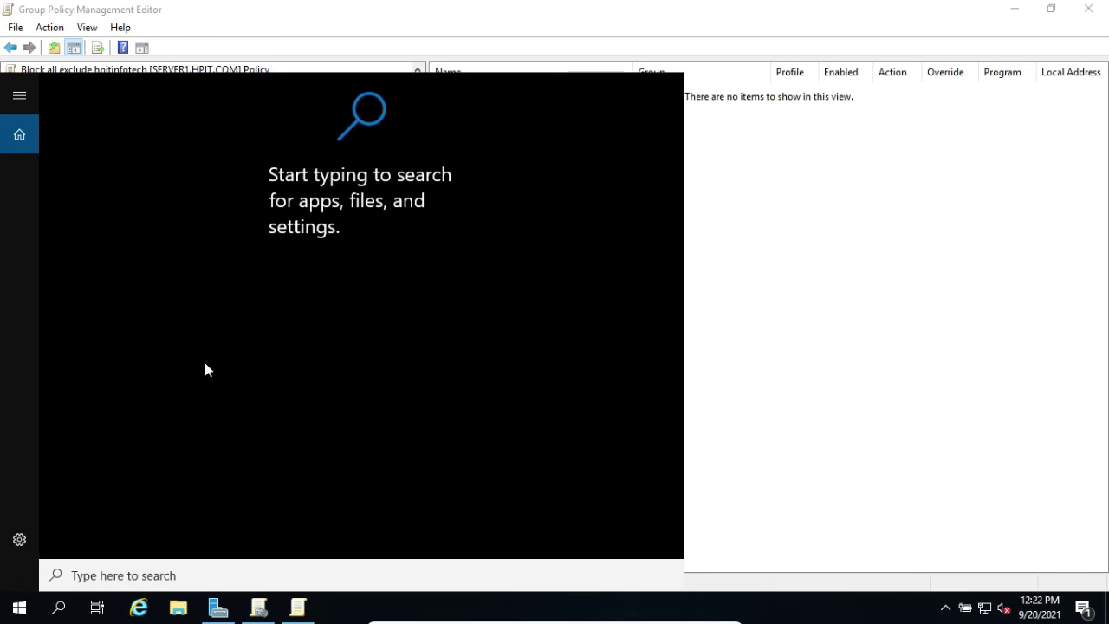
type("cmd")
key("Return")
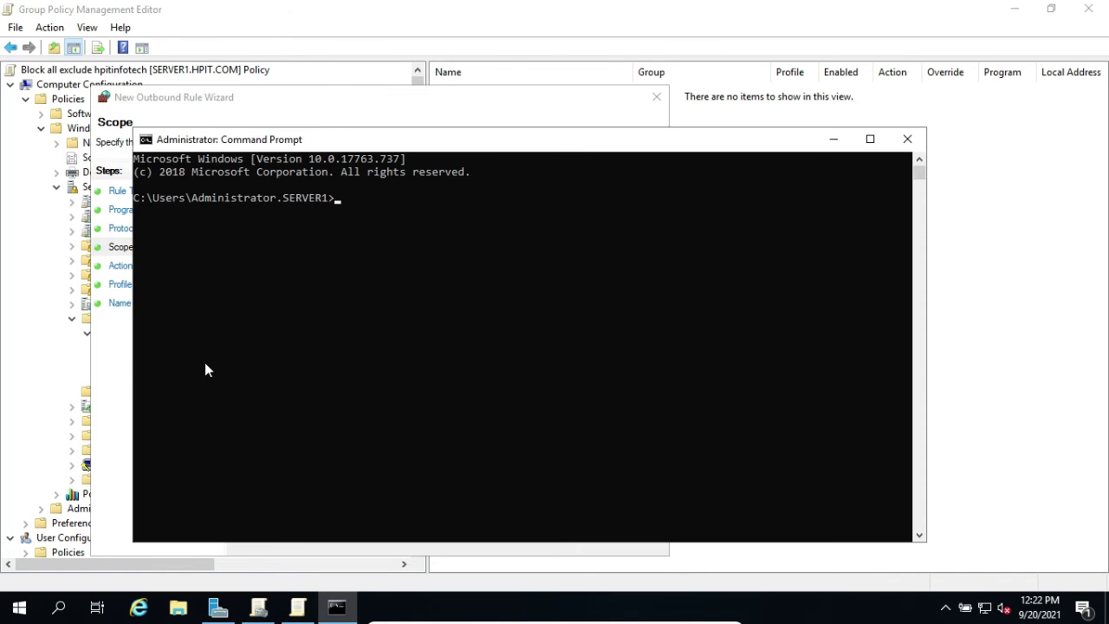
type("nslookup hpitinfotech.com")
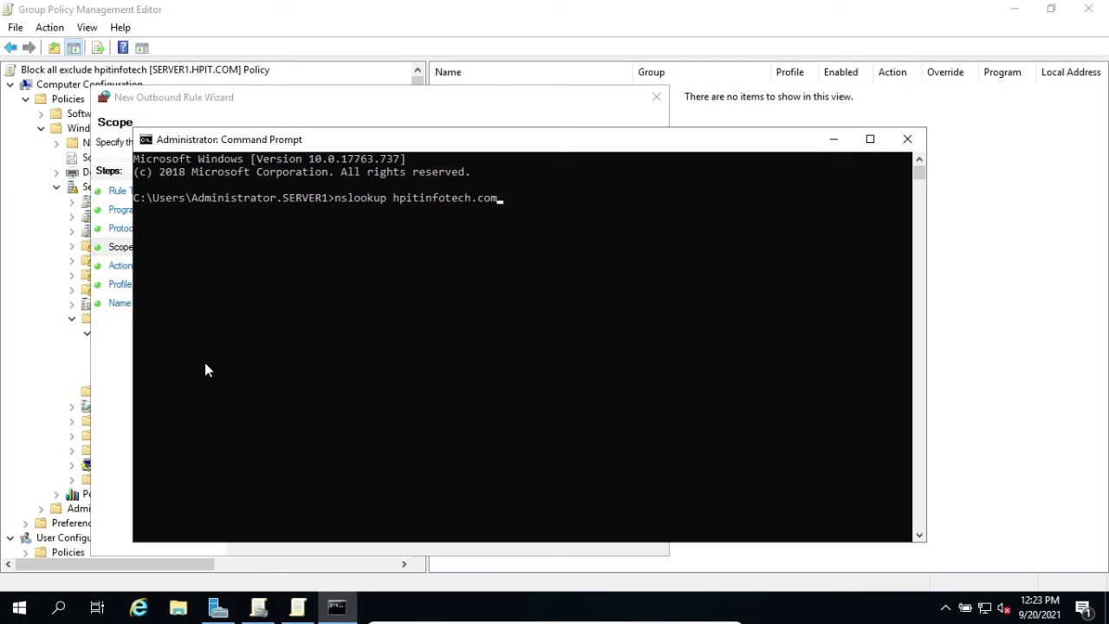
key("Return")
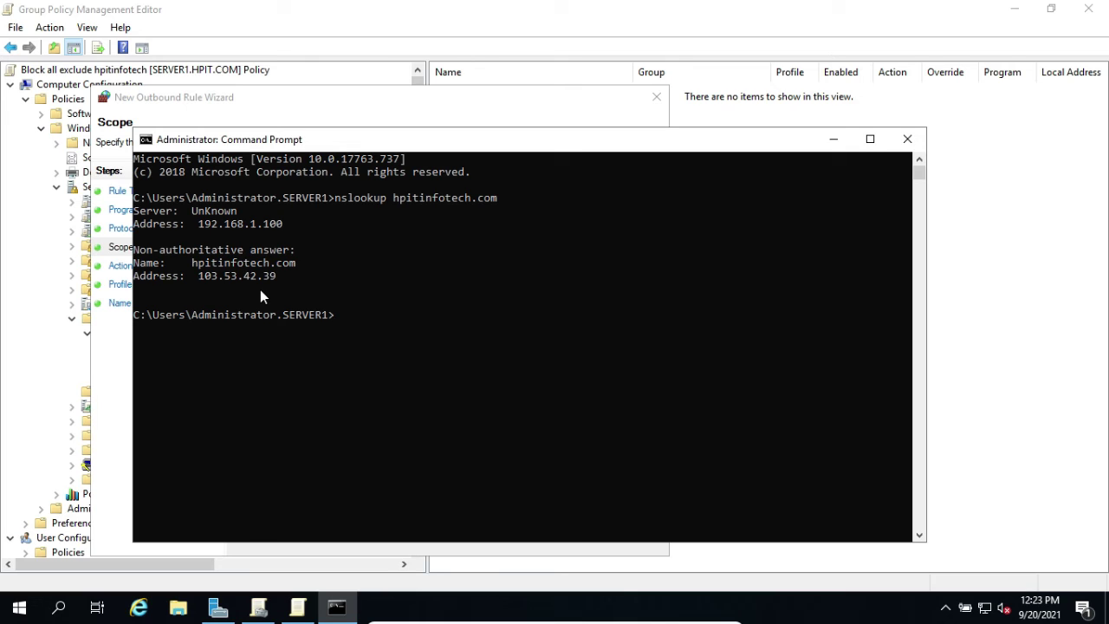
type("ping hpitinfotech.com")
key("Return")
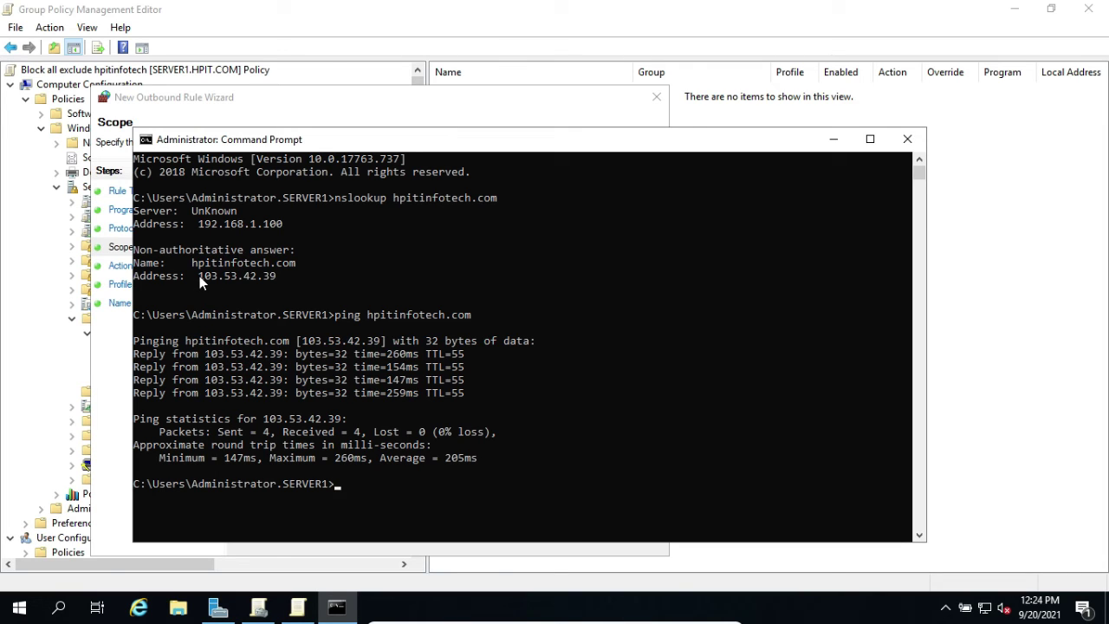
Copy the resolved site address, add 103.53.42.39 as the outbound rule's only remote IP address, and proceed to the rule's action.
left_click_drag(199, 276, 277, 276)
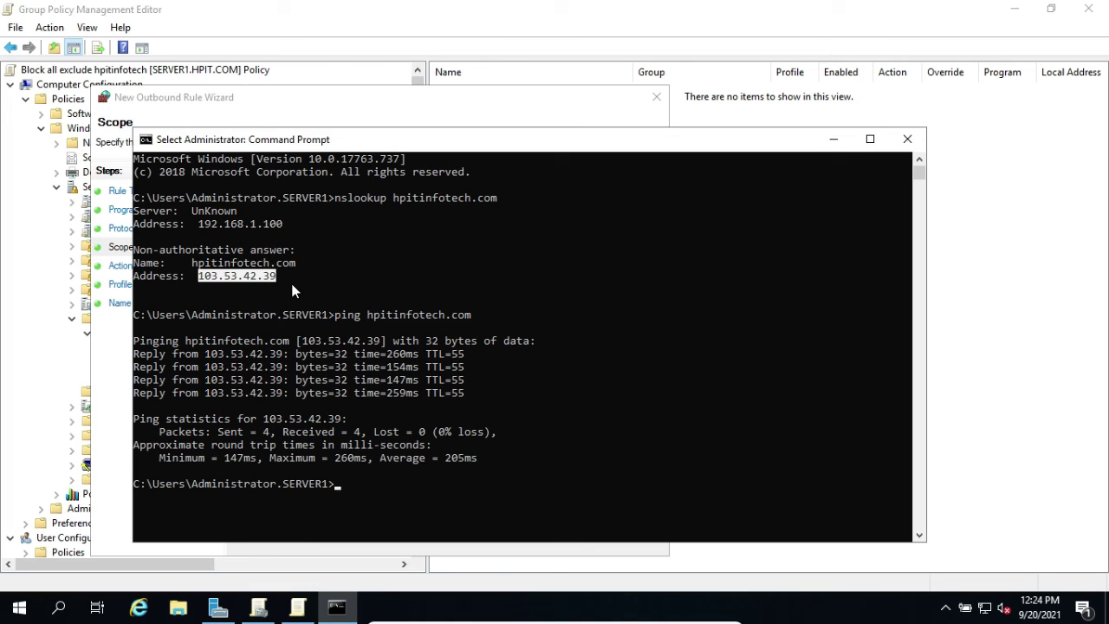
right_click(292, 290)
left_click(299, 609)
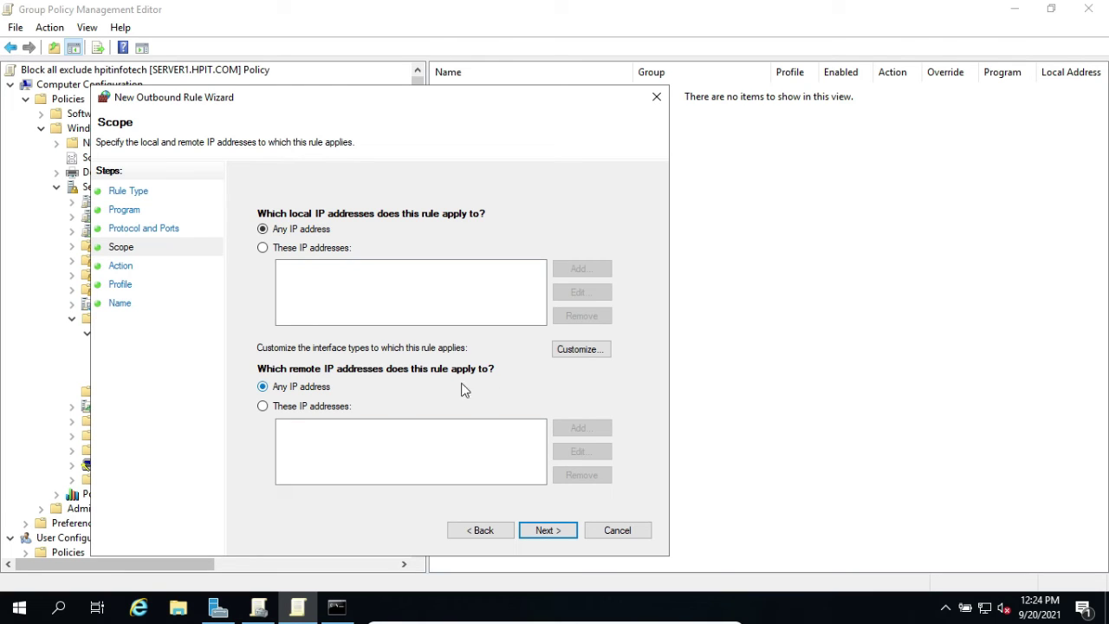
left_click(278, 408)
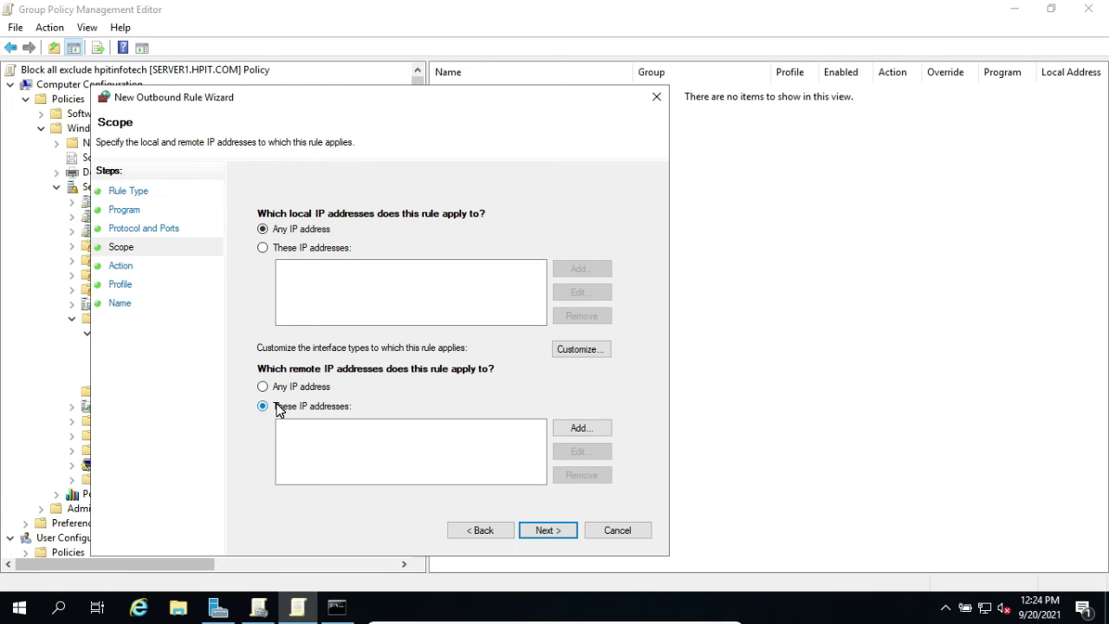
left_click(579, 428)
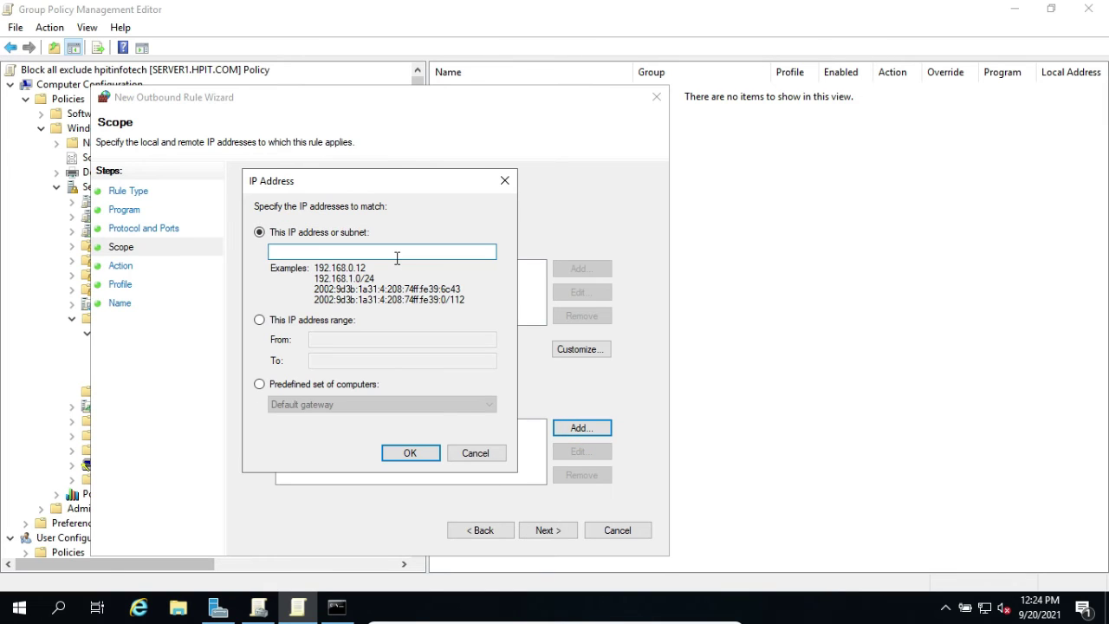
type("103.53.42.39")
left_click(412, 455)
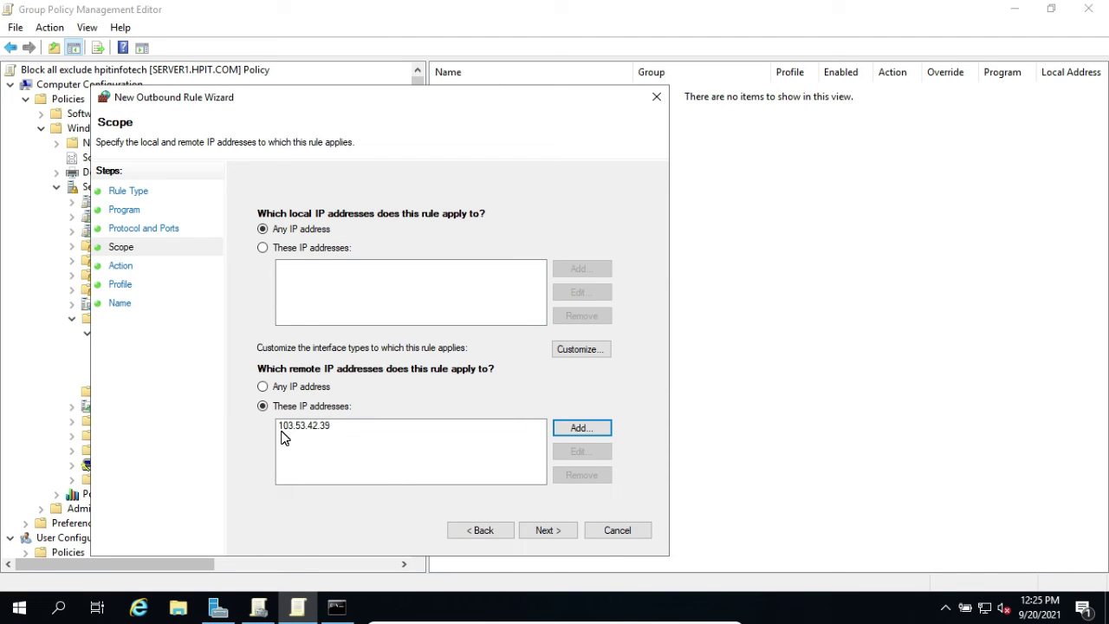
left_click(545, 531)
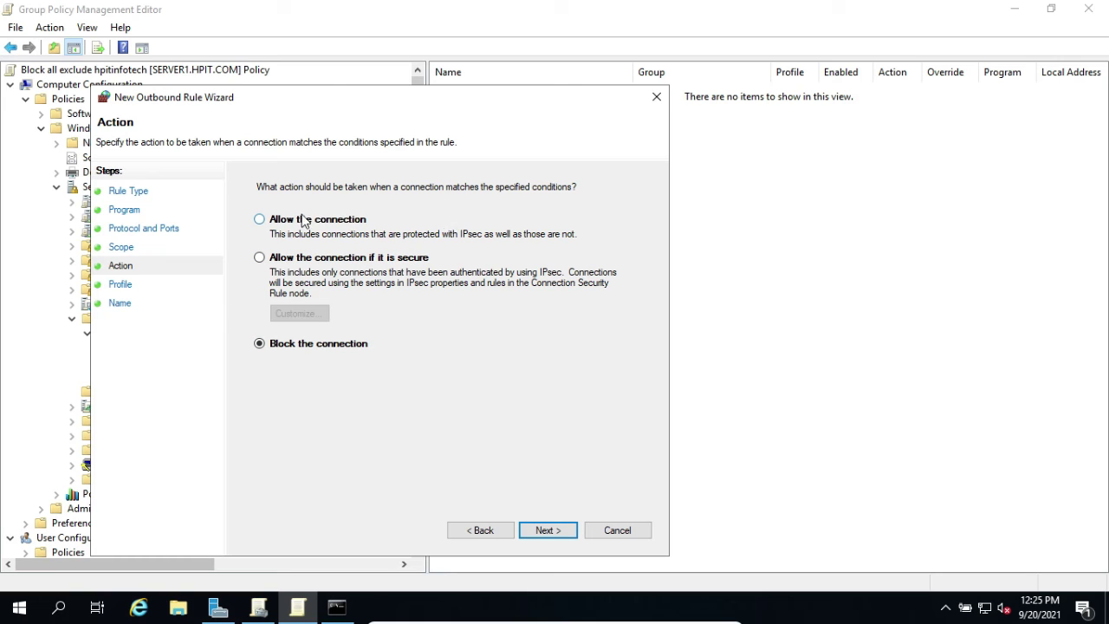
Set the rule to allow the connection, keep the Domain, Private and Public profiles, and finish it with the name HPIT.
left_click(264, 221)
left_click(541, 530)
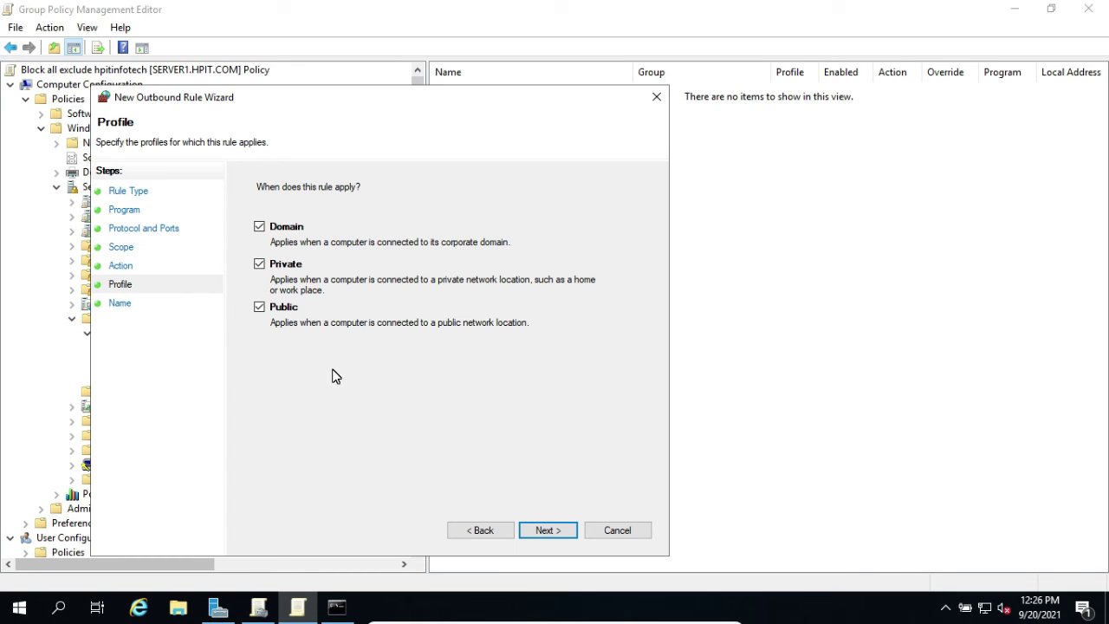
left_click(549, 530)
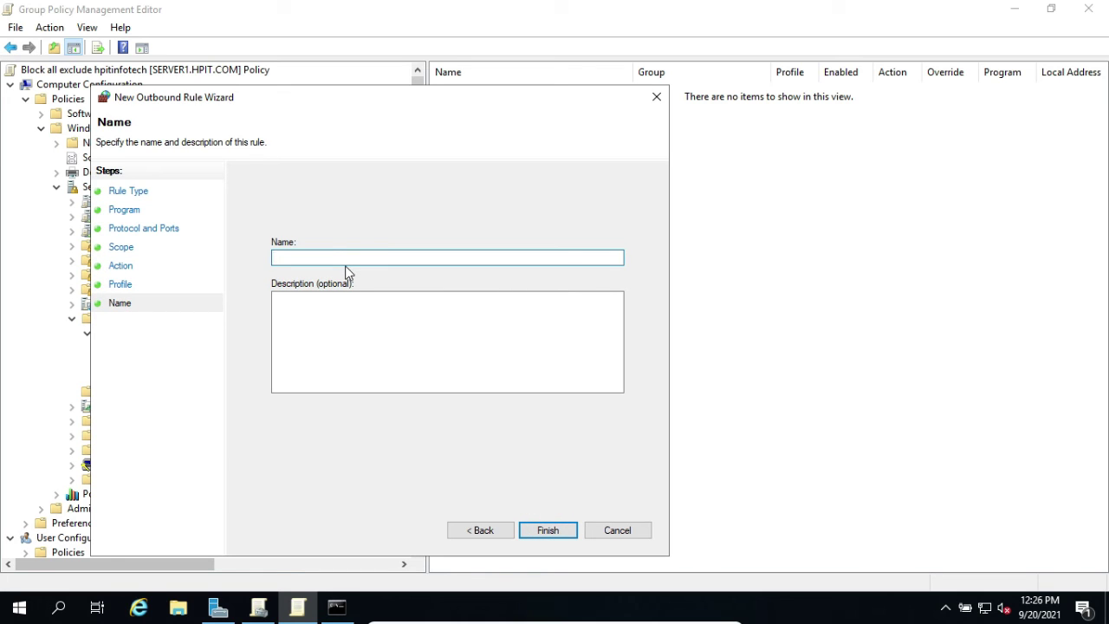
type("HPIT")
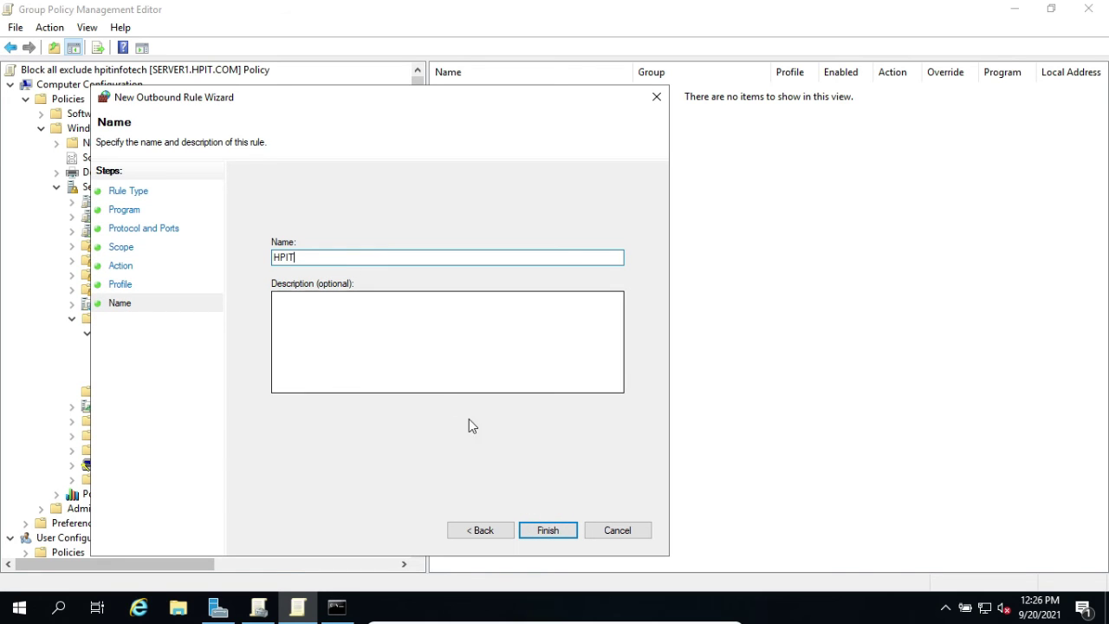
left_click(545, 530)
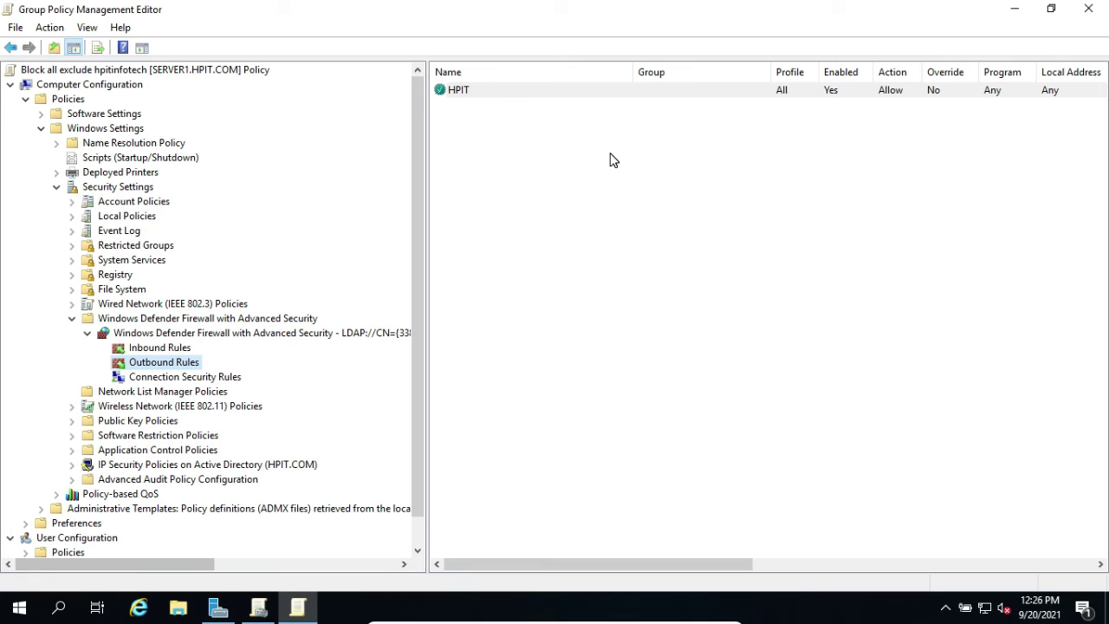
Open the HPIT rule's properties and check the local and remote IP addresses in its scope.
left_click(478, 109)
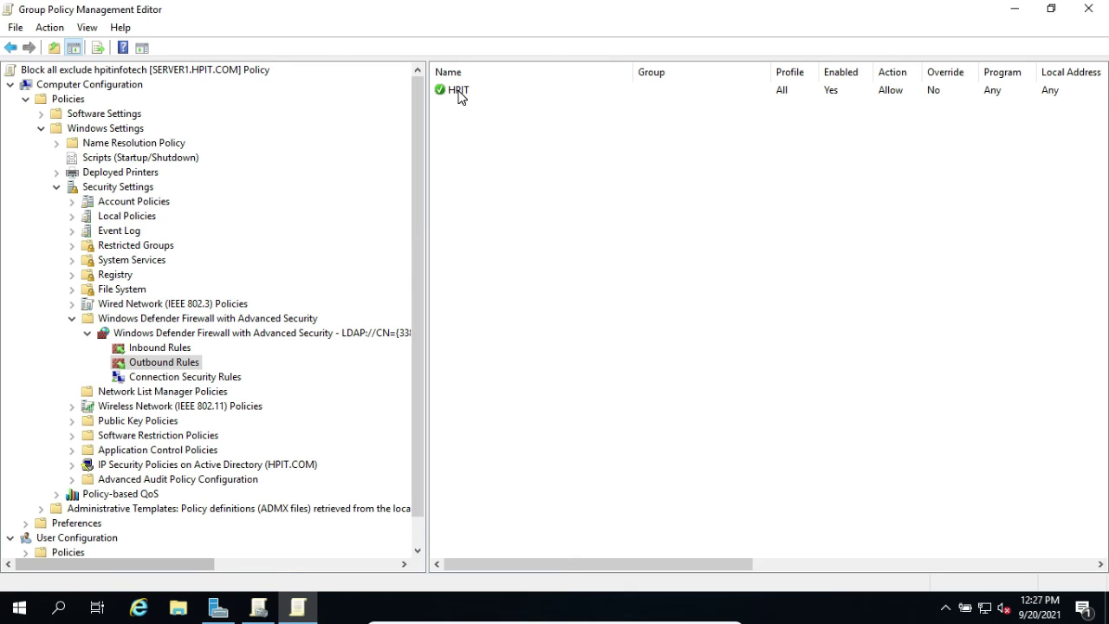
right_click(459, 90)
left_click(492, 183)
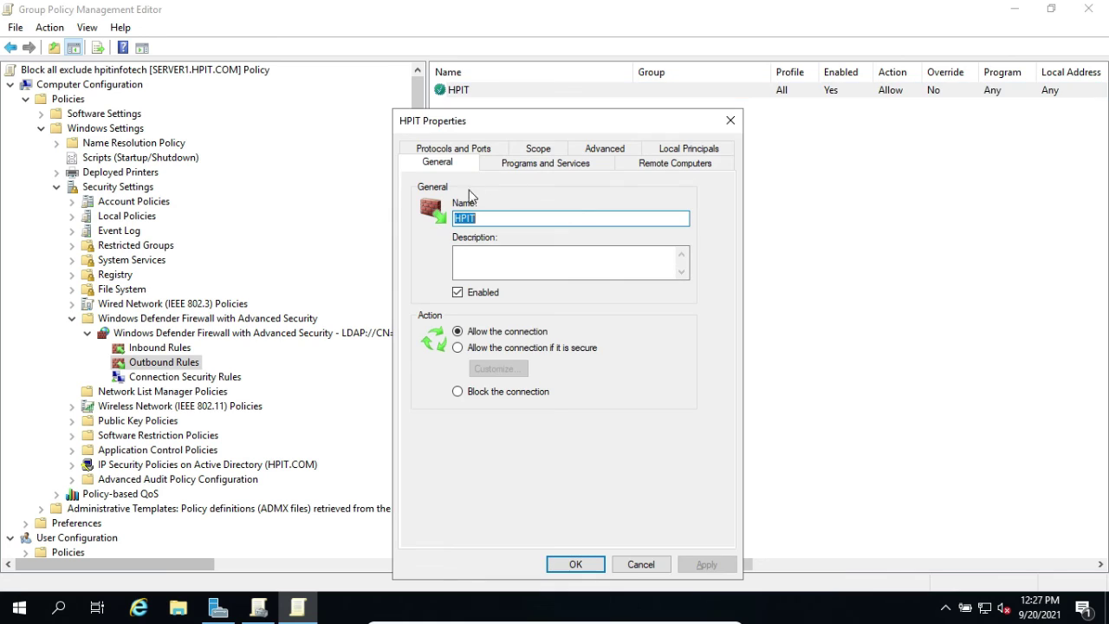
left_click(541, 148)
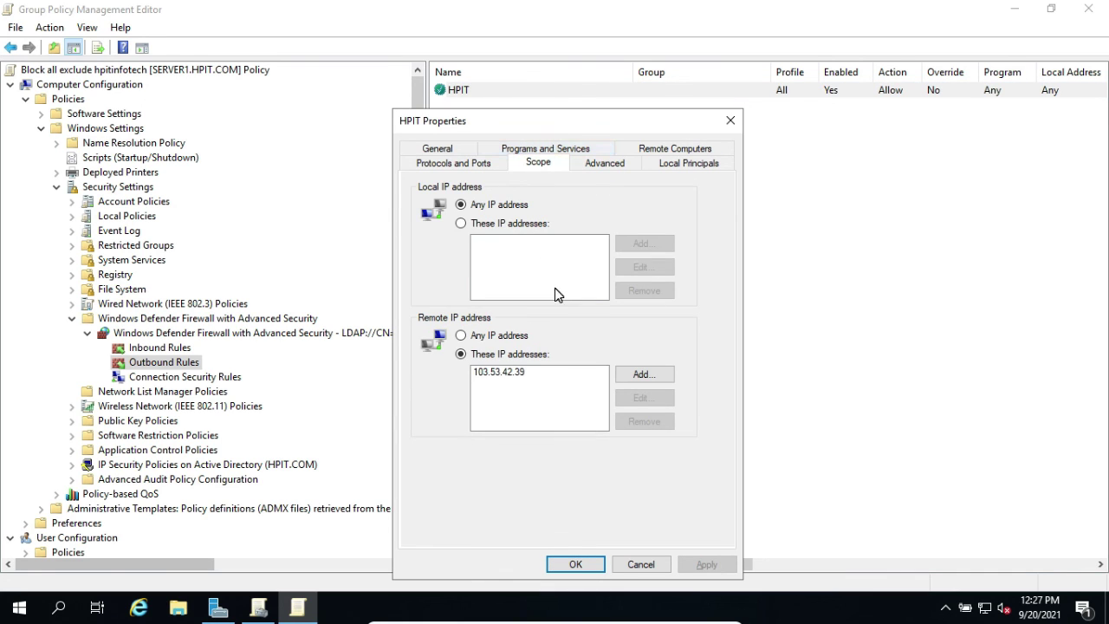
left_click(575, 565)
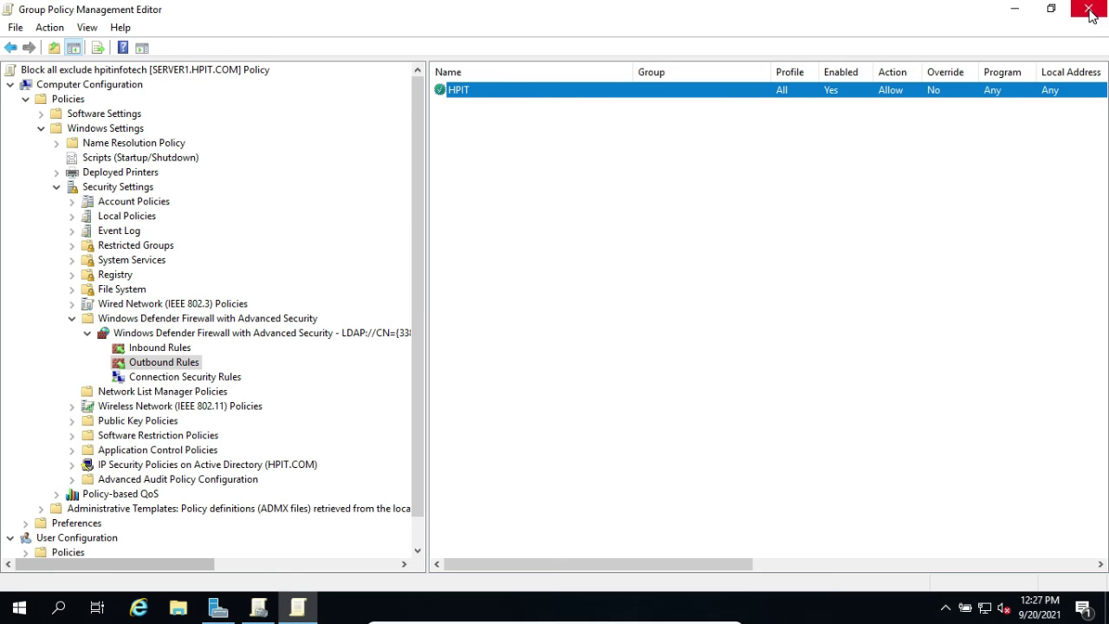
Close the policy editor, minimise Group Policy Management, and run gpupdate /force in a new Command Prompt on the server.
left_click(1089, 10)
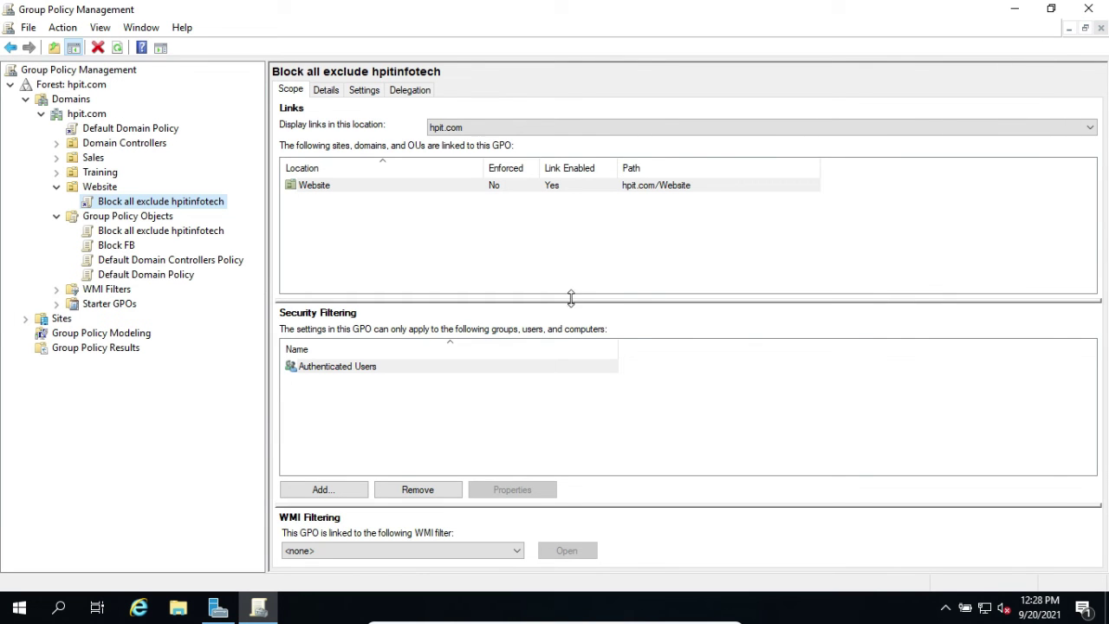
left_click(259, 607)
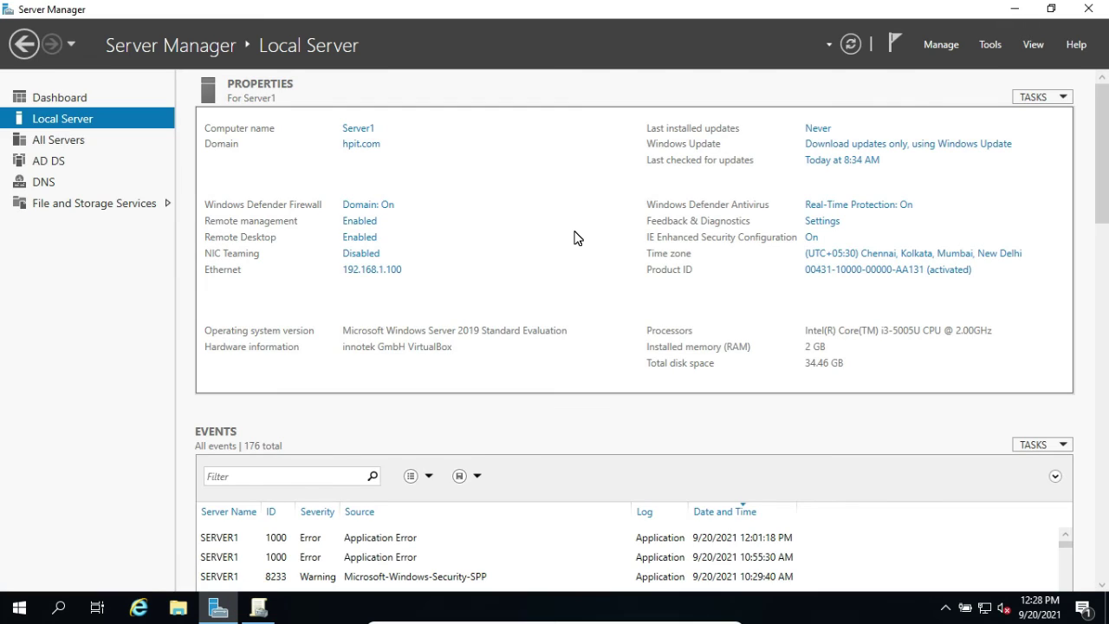
key("super+s")
type("md")
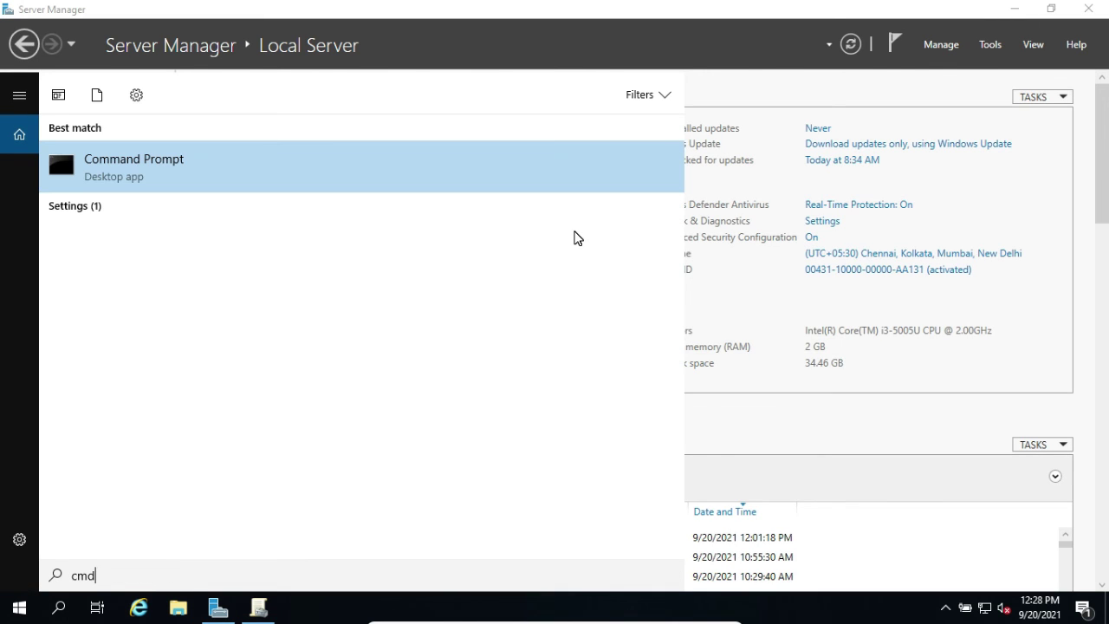
key("Return")
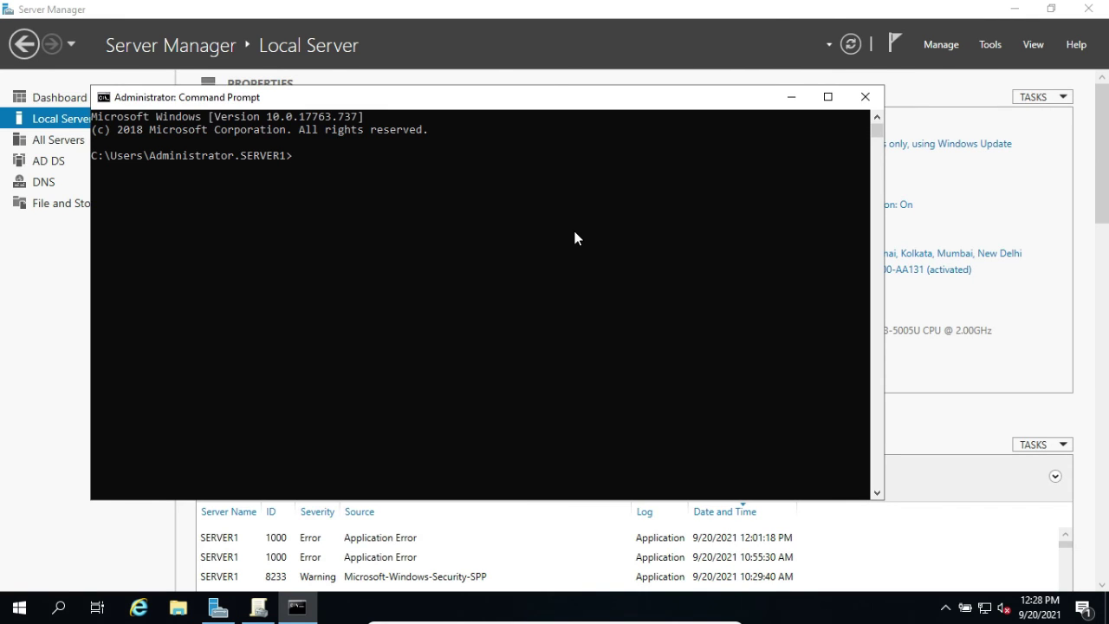
type("gpupdate /force")
key("Return")
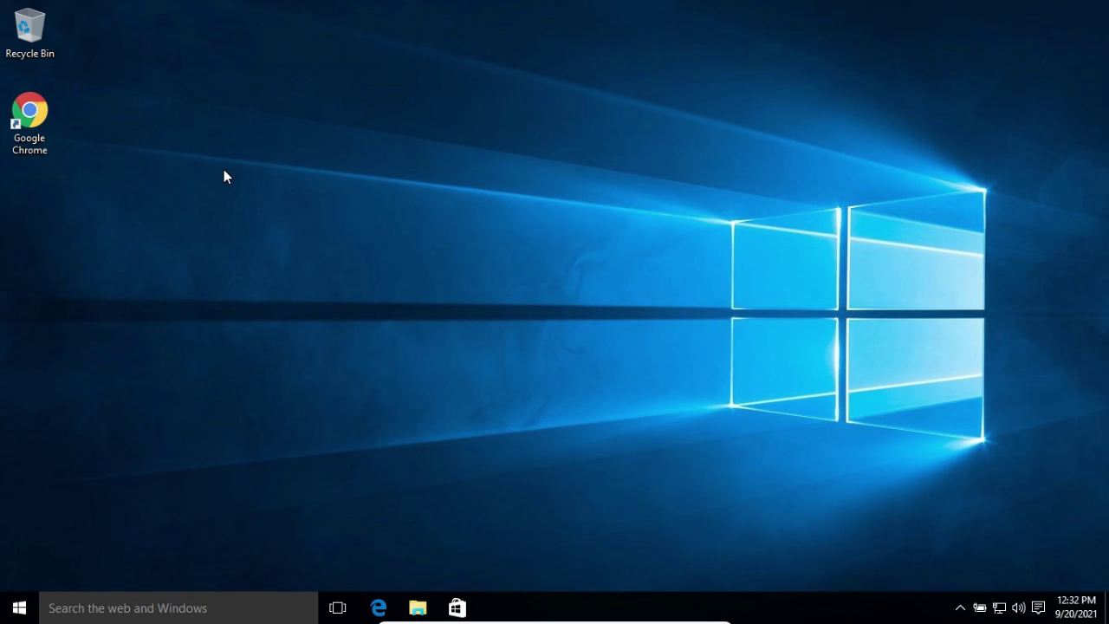
Run gpupdate /force from Command Prompt on the Windows 10 client and close the console window.
key("super")
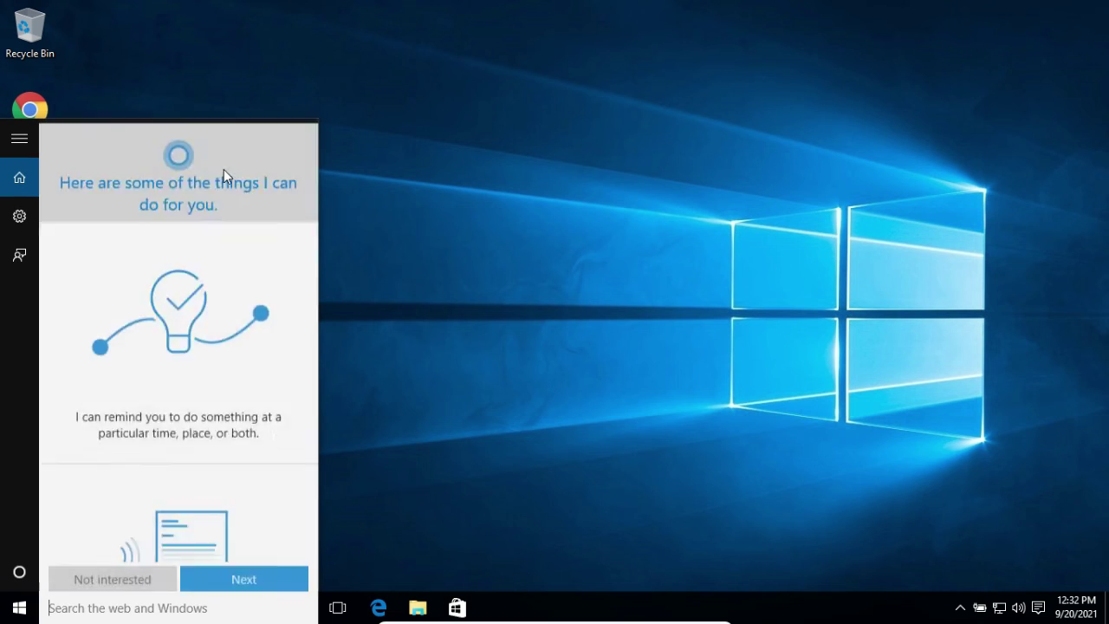
type("cmd")
key("Return")
type("gp")
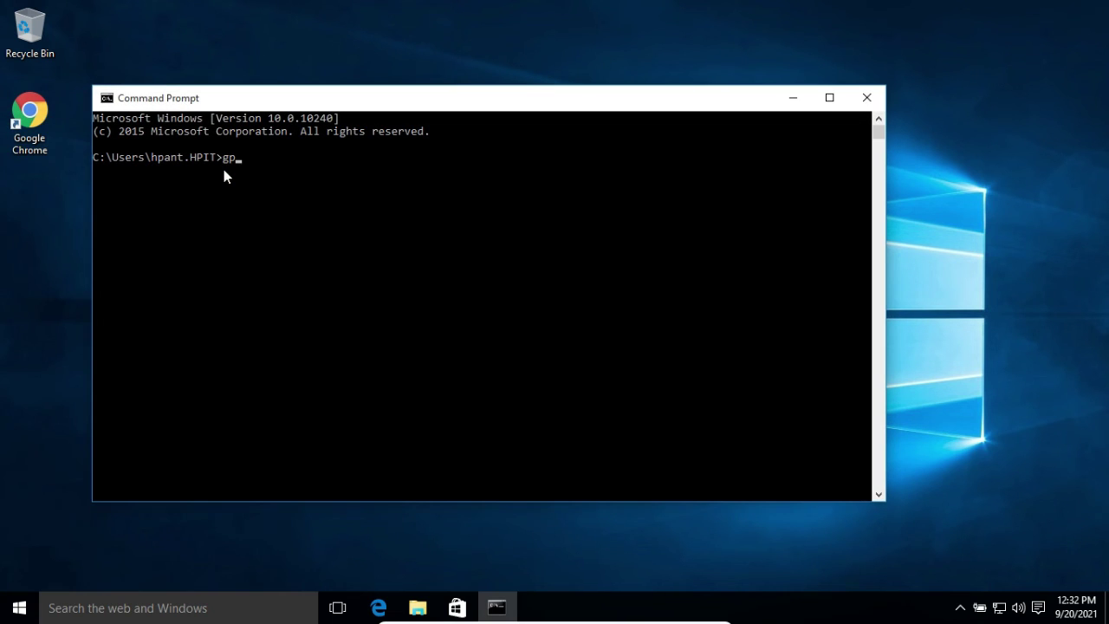
type("update /force")
key("Return")
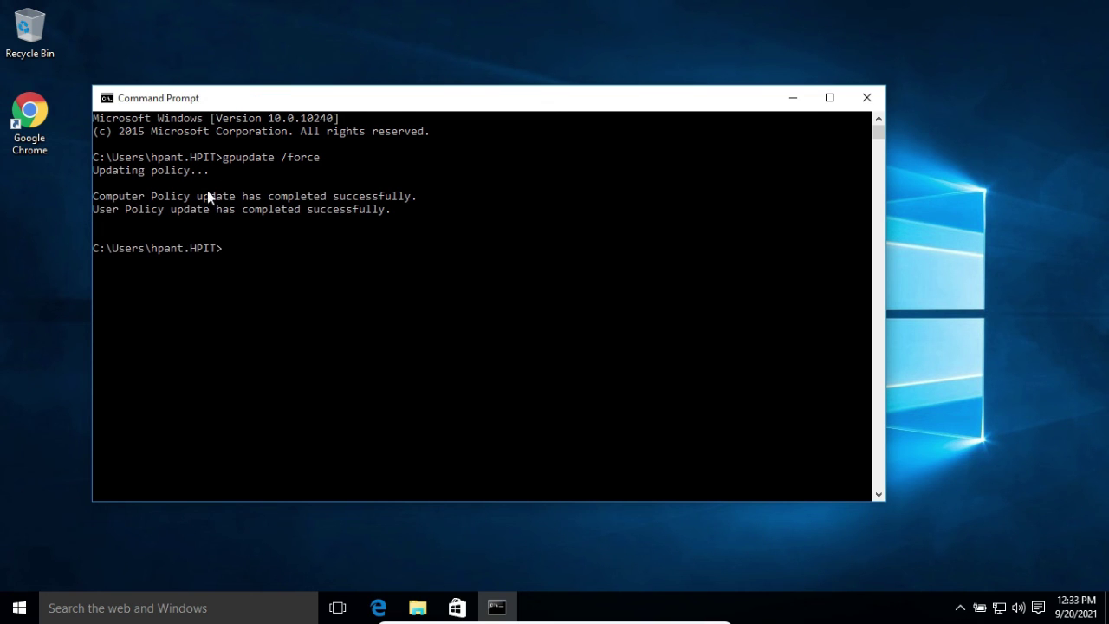
left_click(864, 100)
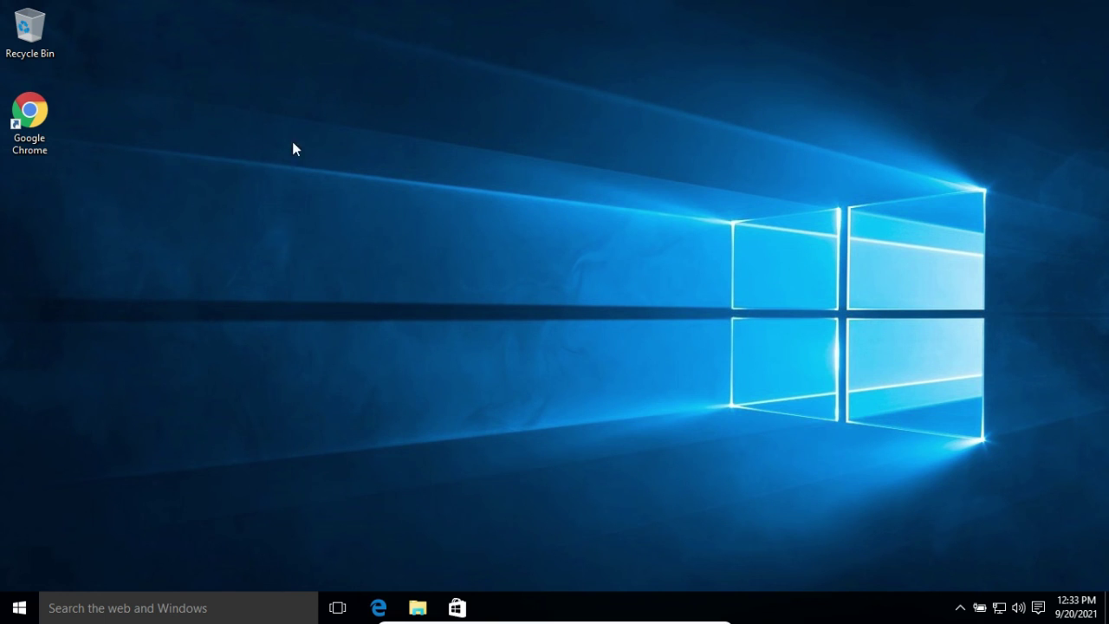
Test the block in Google Chrome on the client by opening google.com and, in a second tab, facebook.com.
double_click(29, 111)
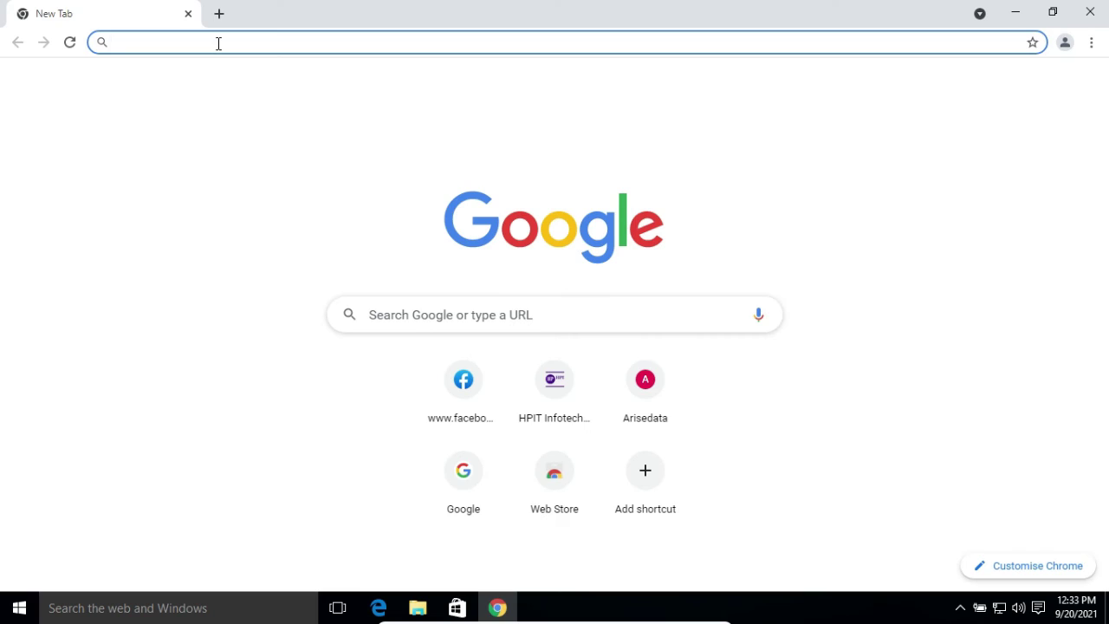
type("google.com")
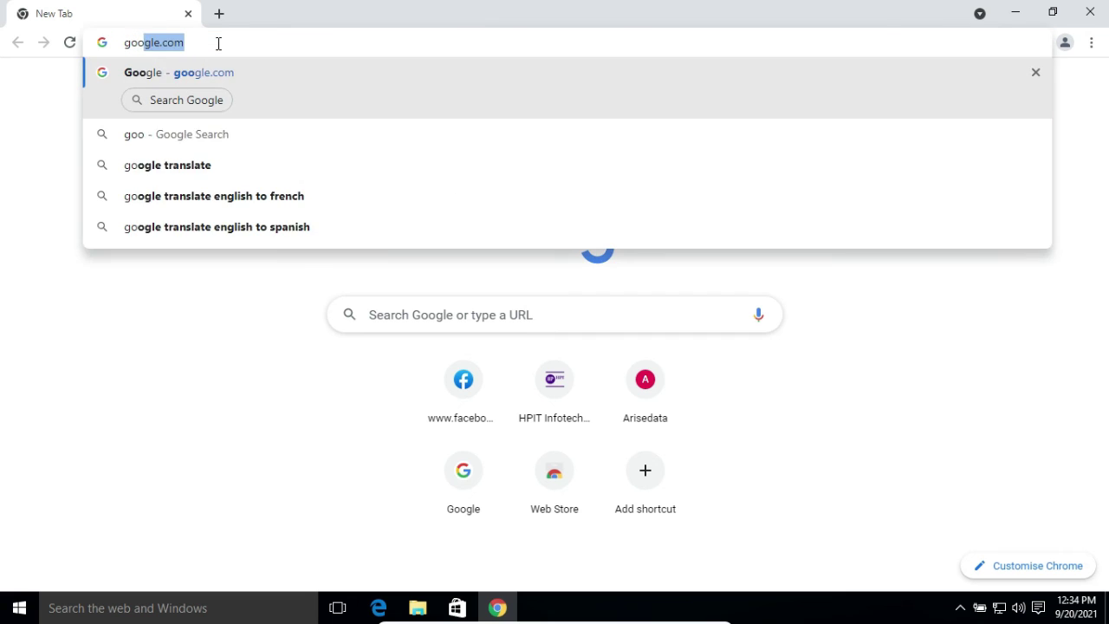
key("Return")
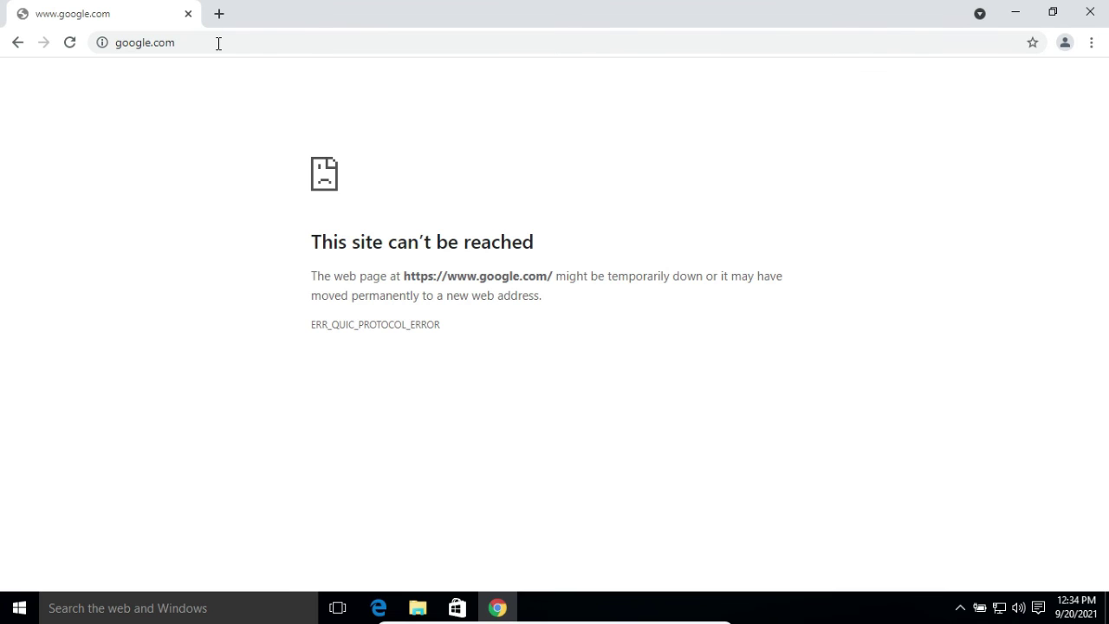
left_click(219, 13)
type("facebook.com")
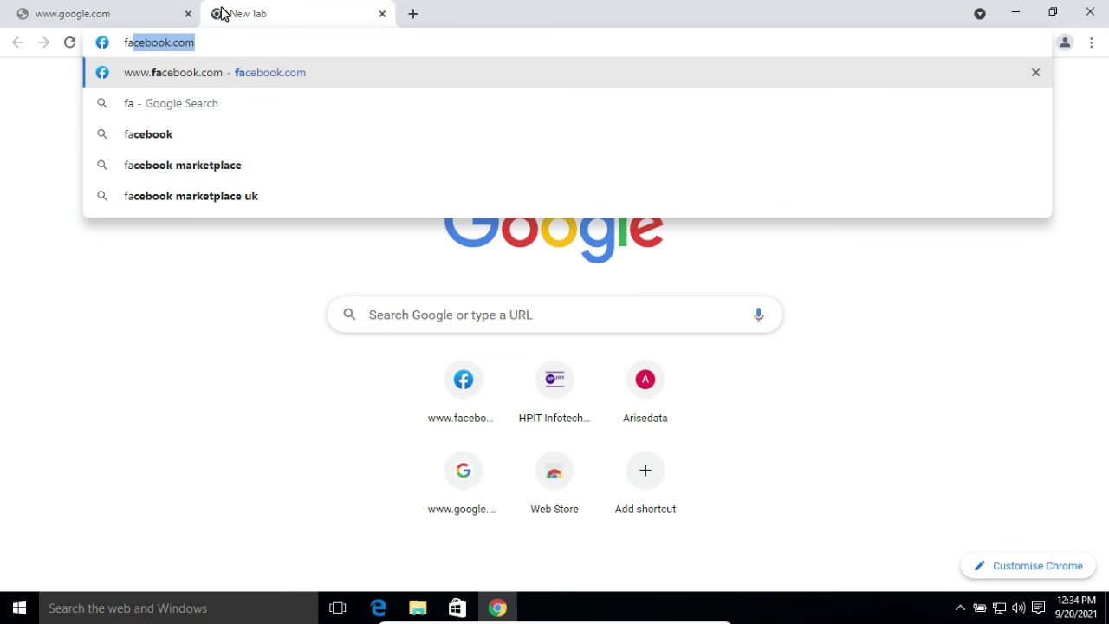
key("Return")
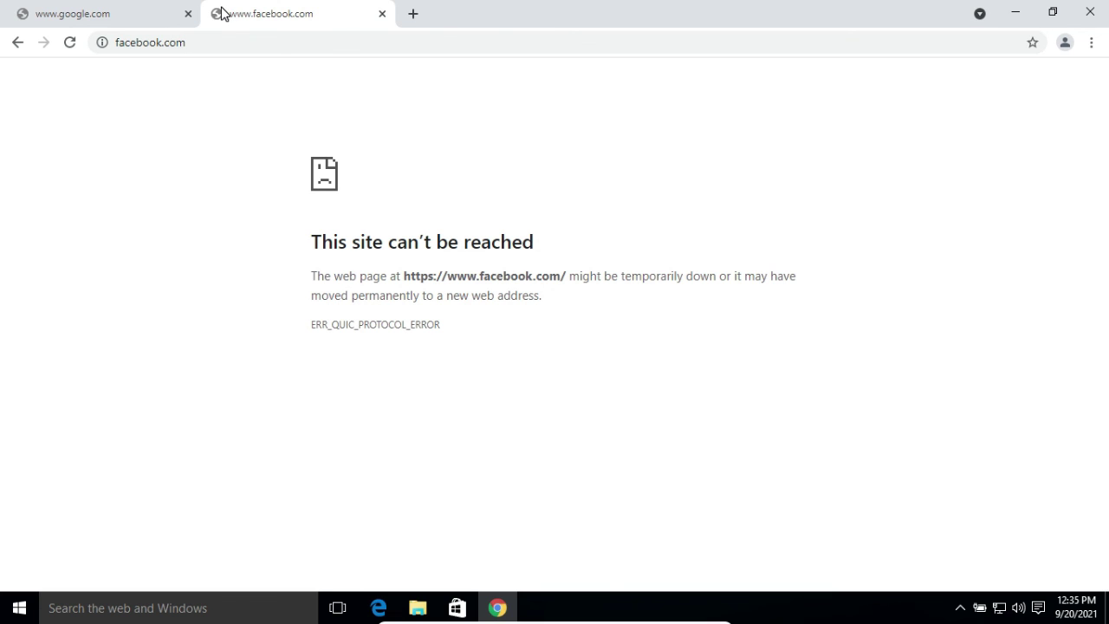
Test the allowed site by opening hpitinfotech.com in a third browser tab.
left_click(410, 17)
type("hpit")
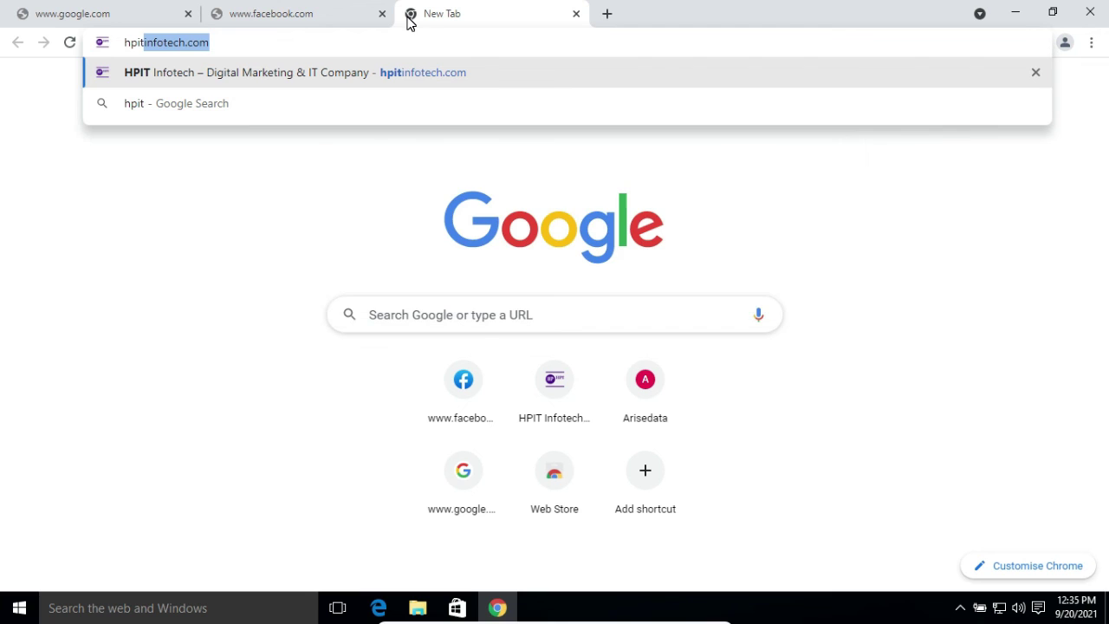
key("Return")
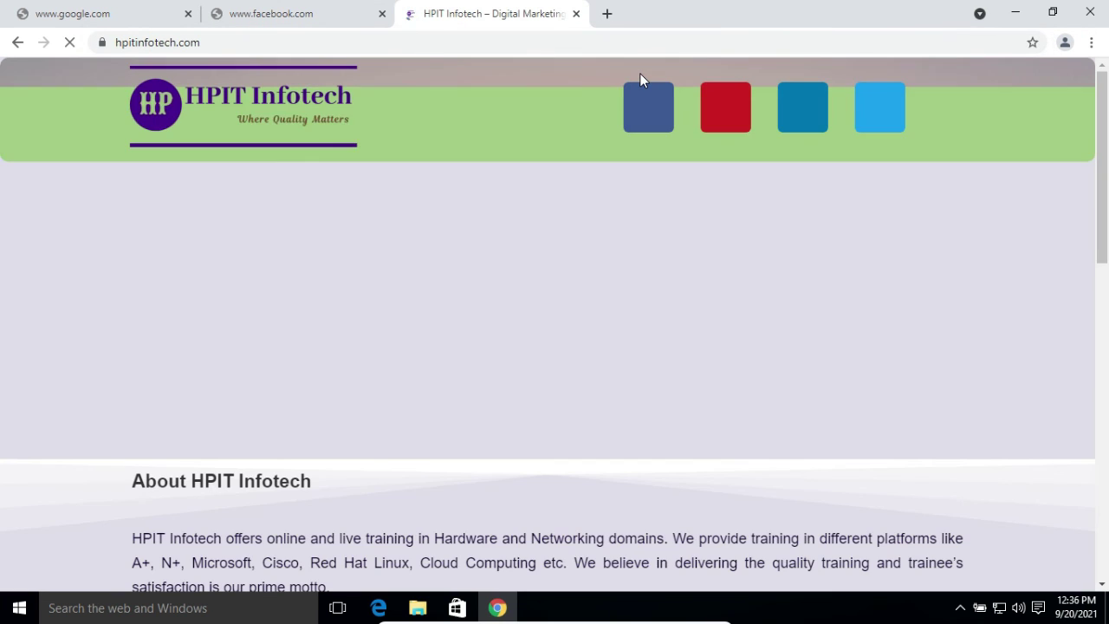